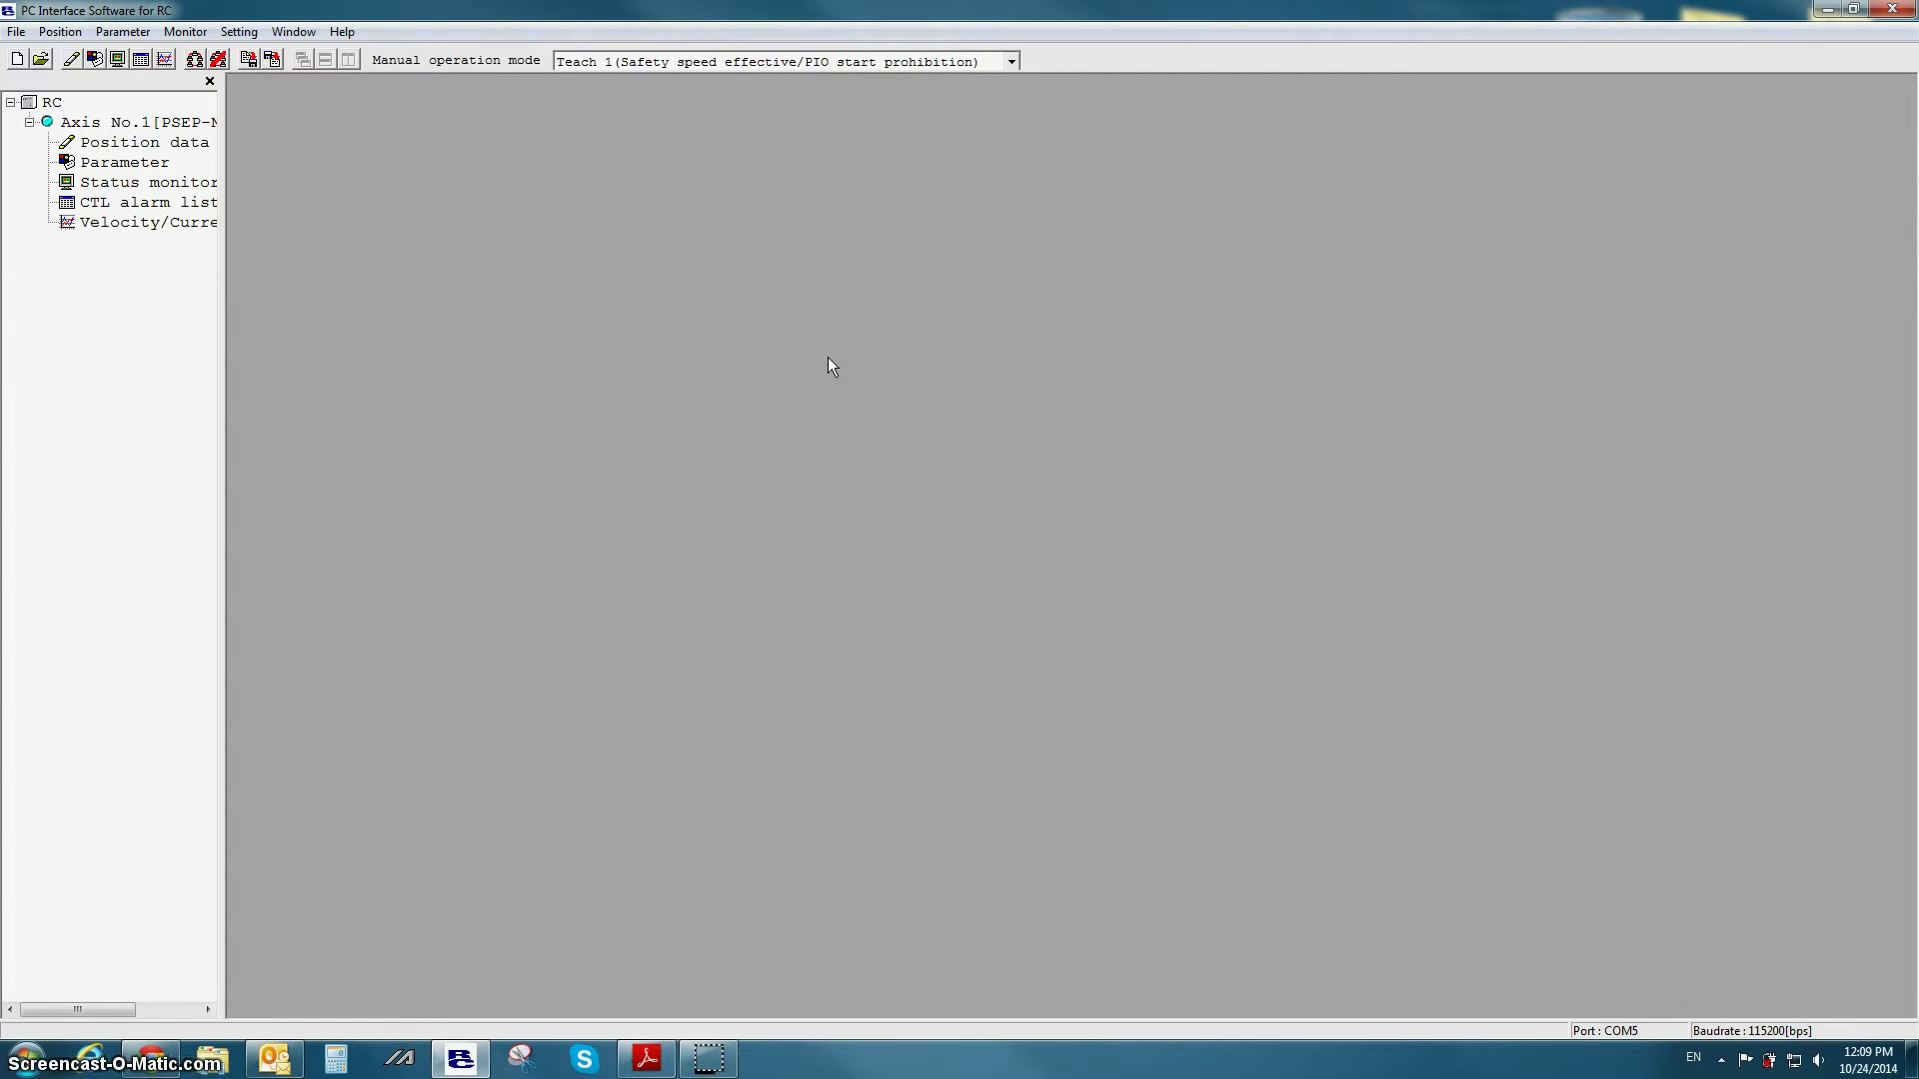
# Open the initial setting for the SEP controller on Axis No.1 with the Standard IO pattern
pyautogui.click(239, 31)
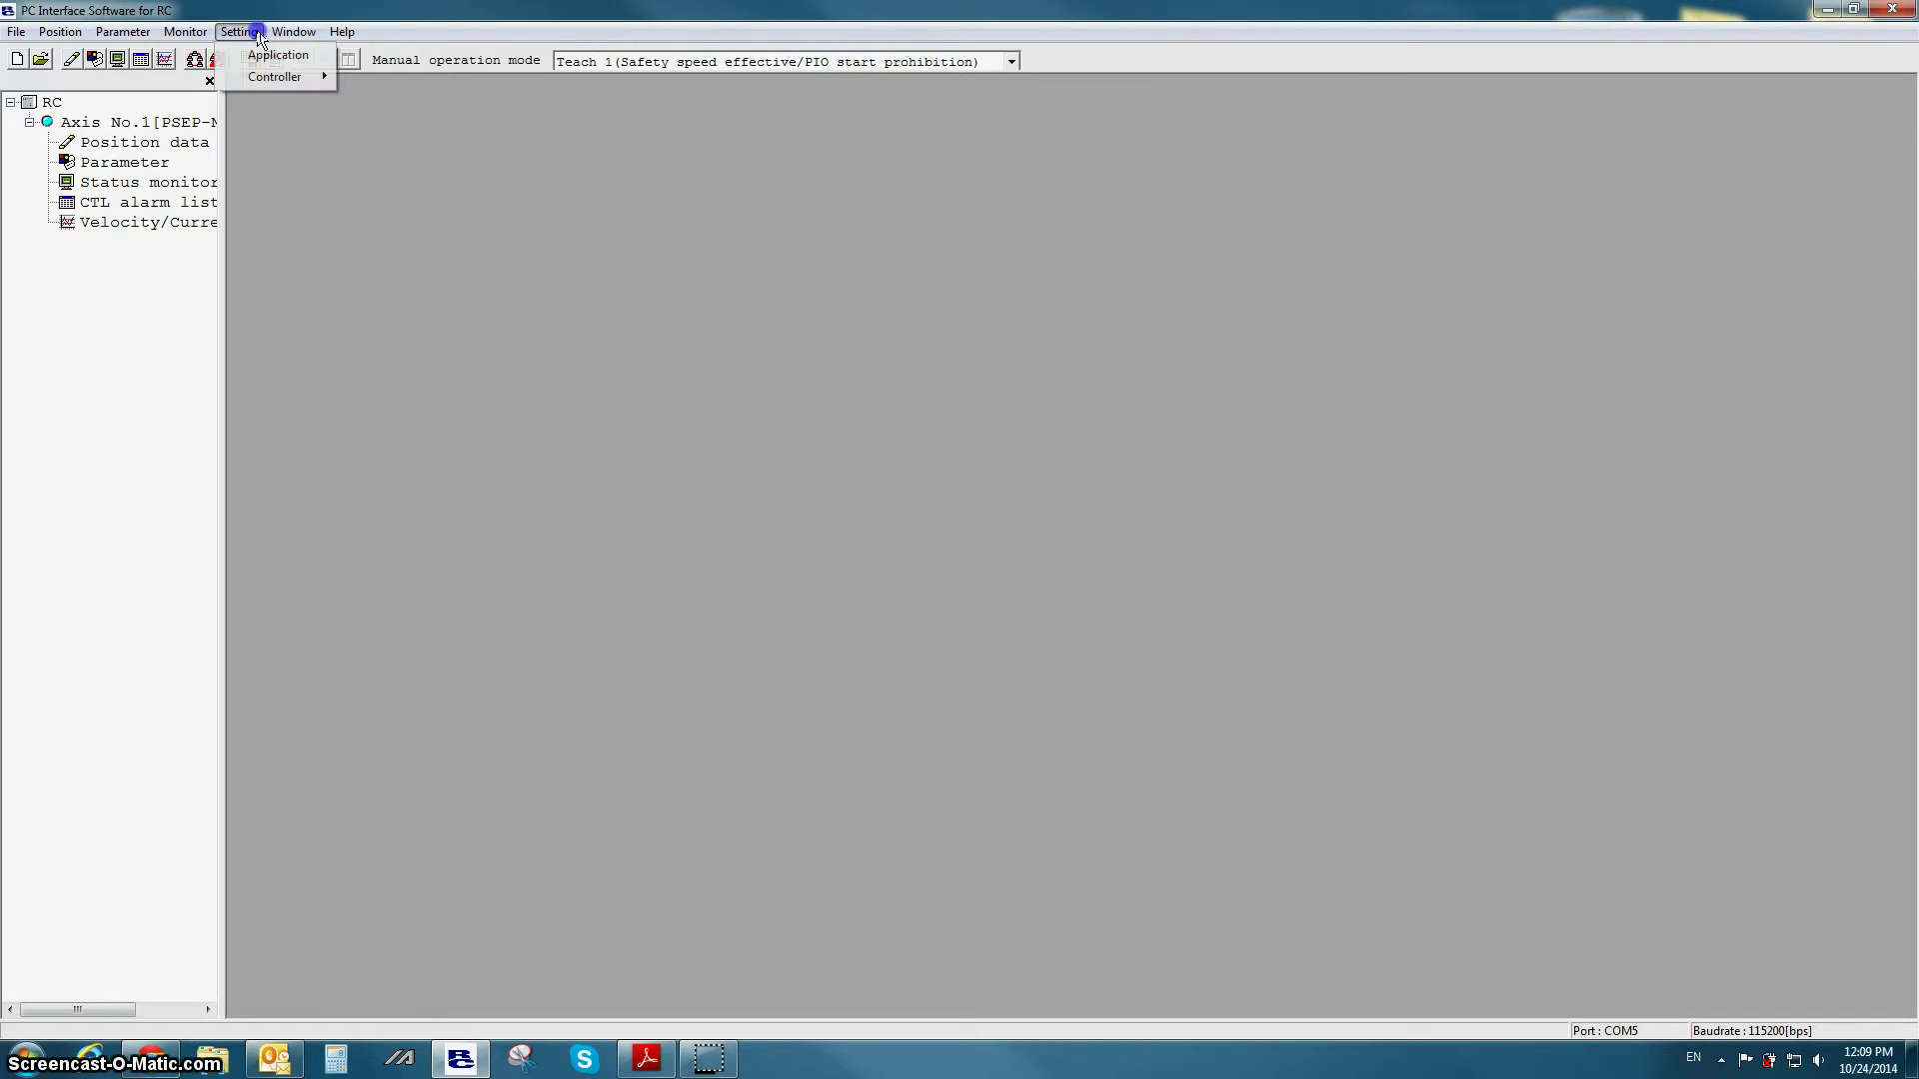
pyautogui.moveTo(284, 77)
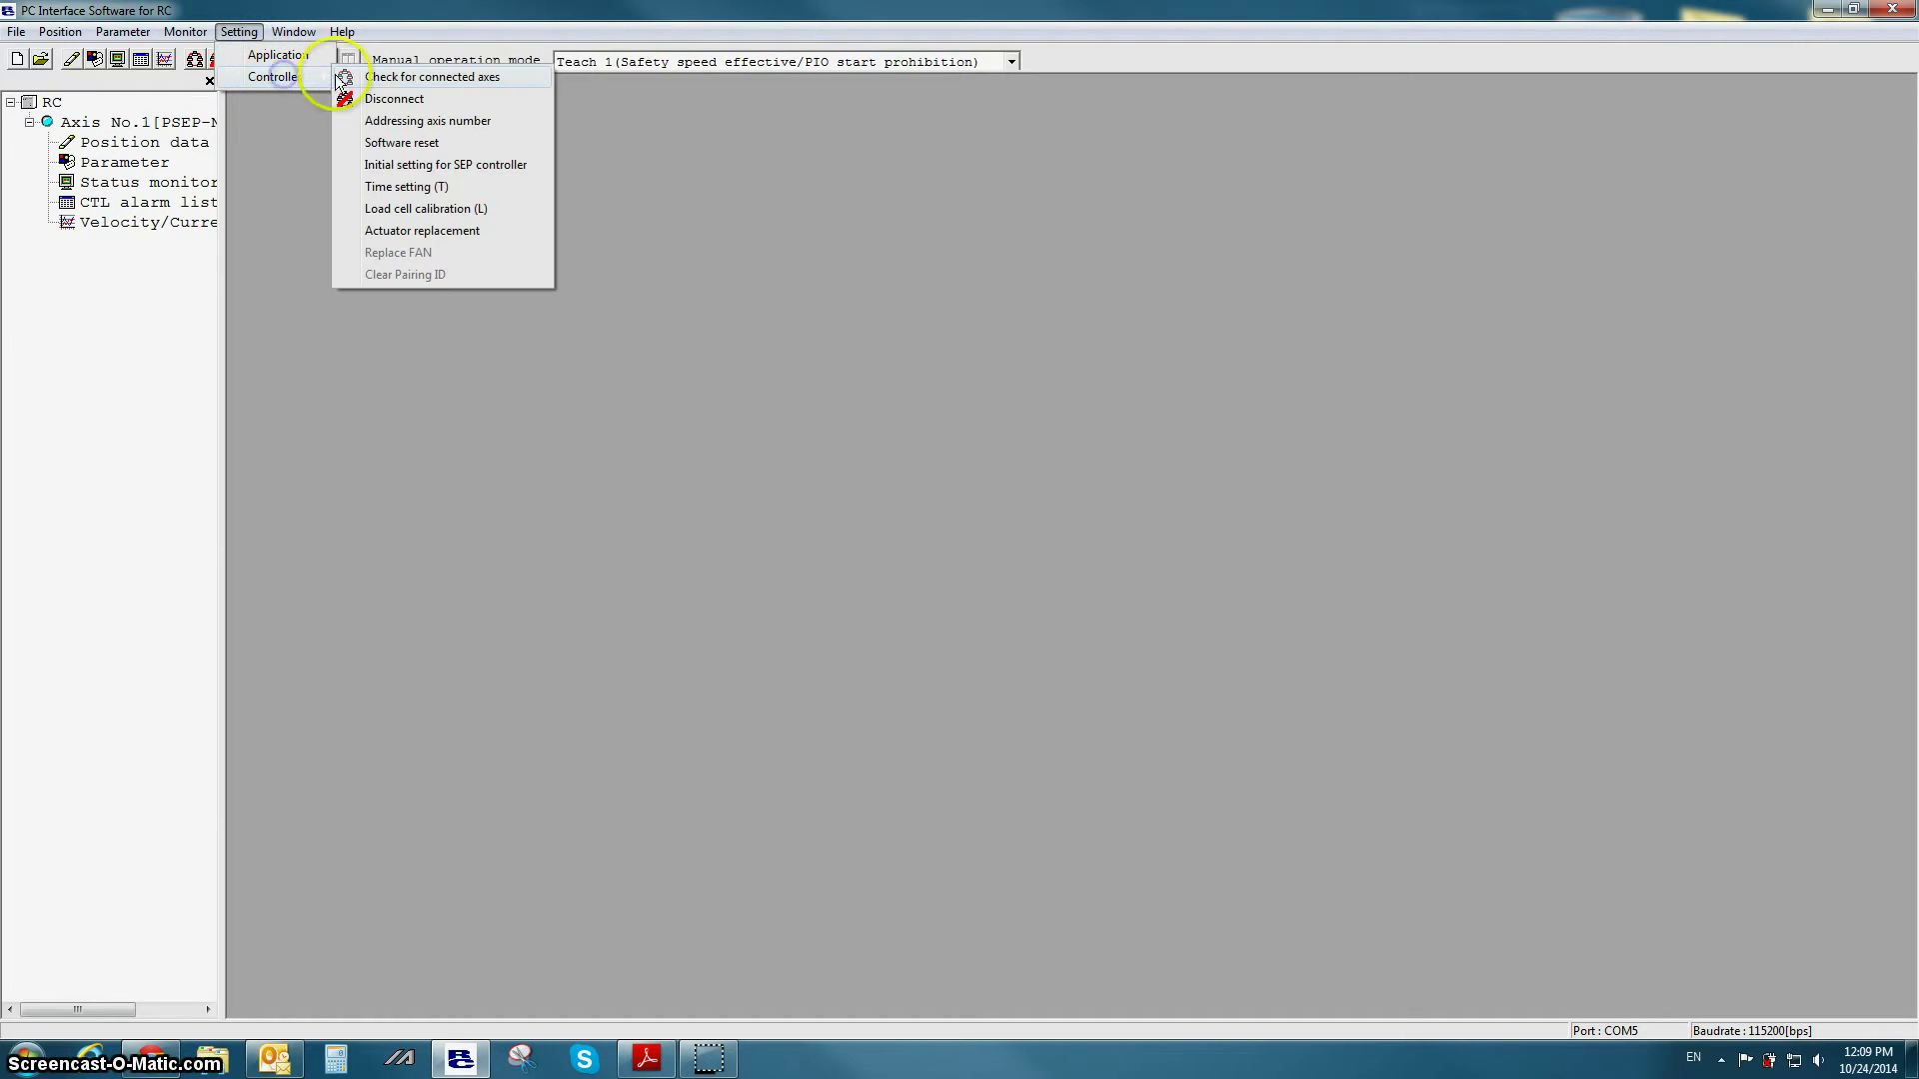
pyautogui.click(410, 167)
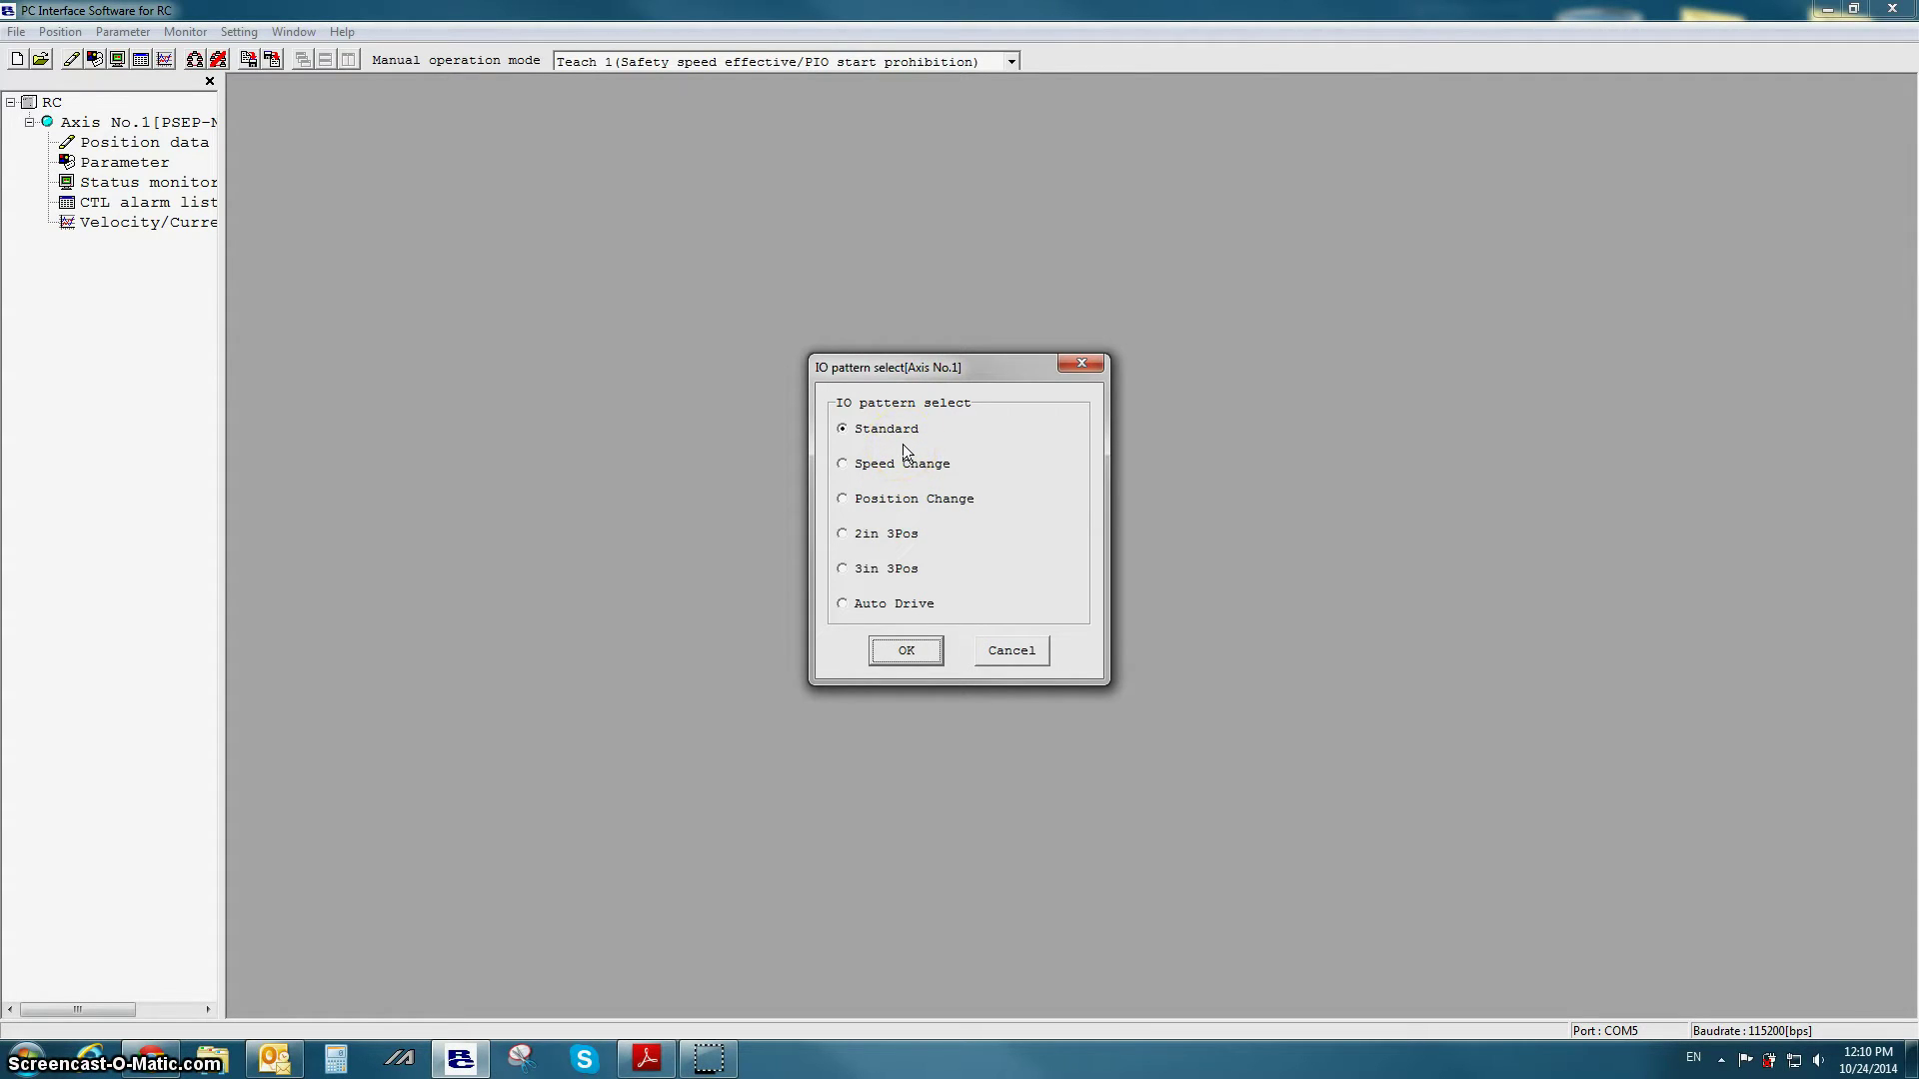
pyautogui.click(889, 650)
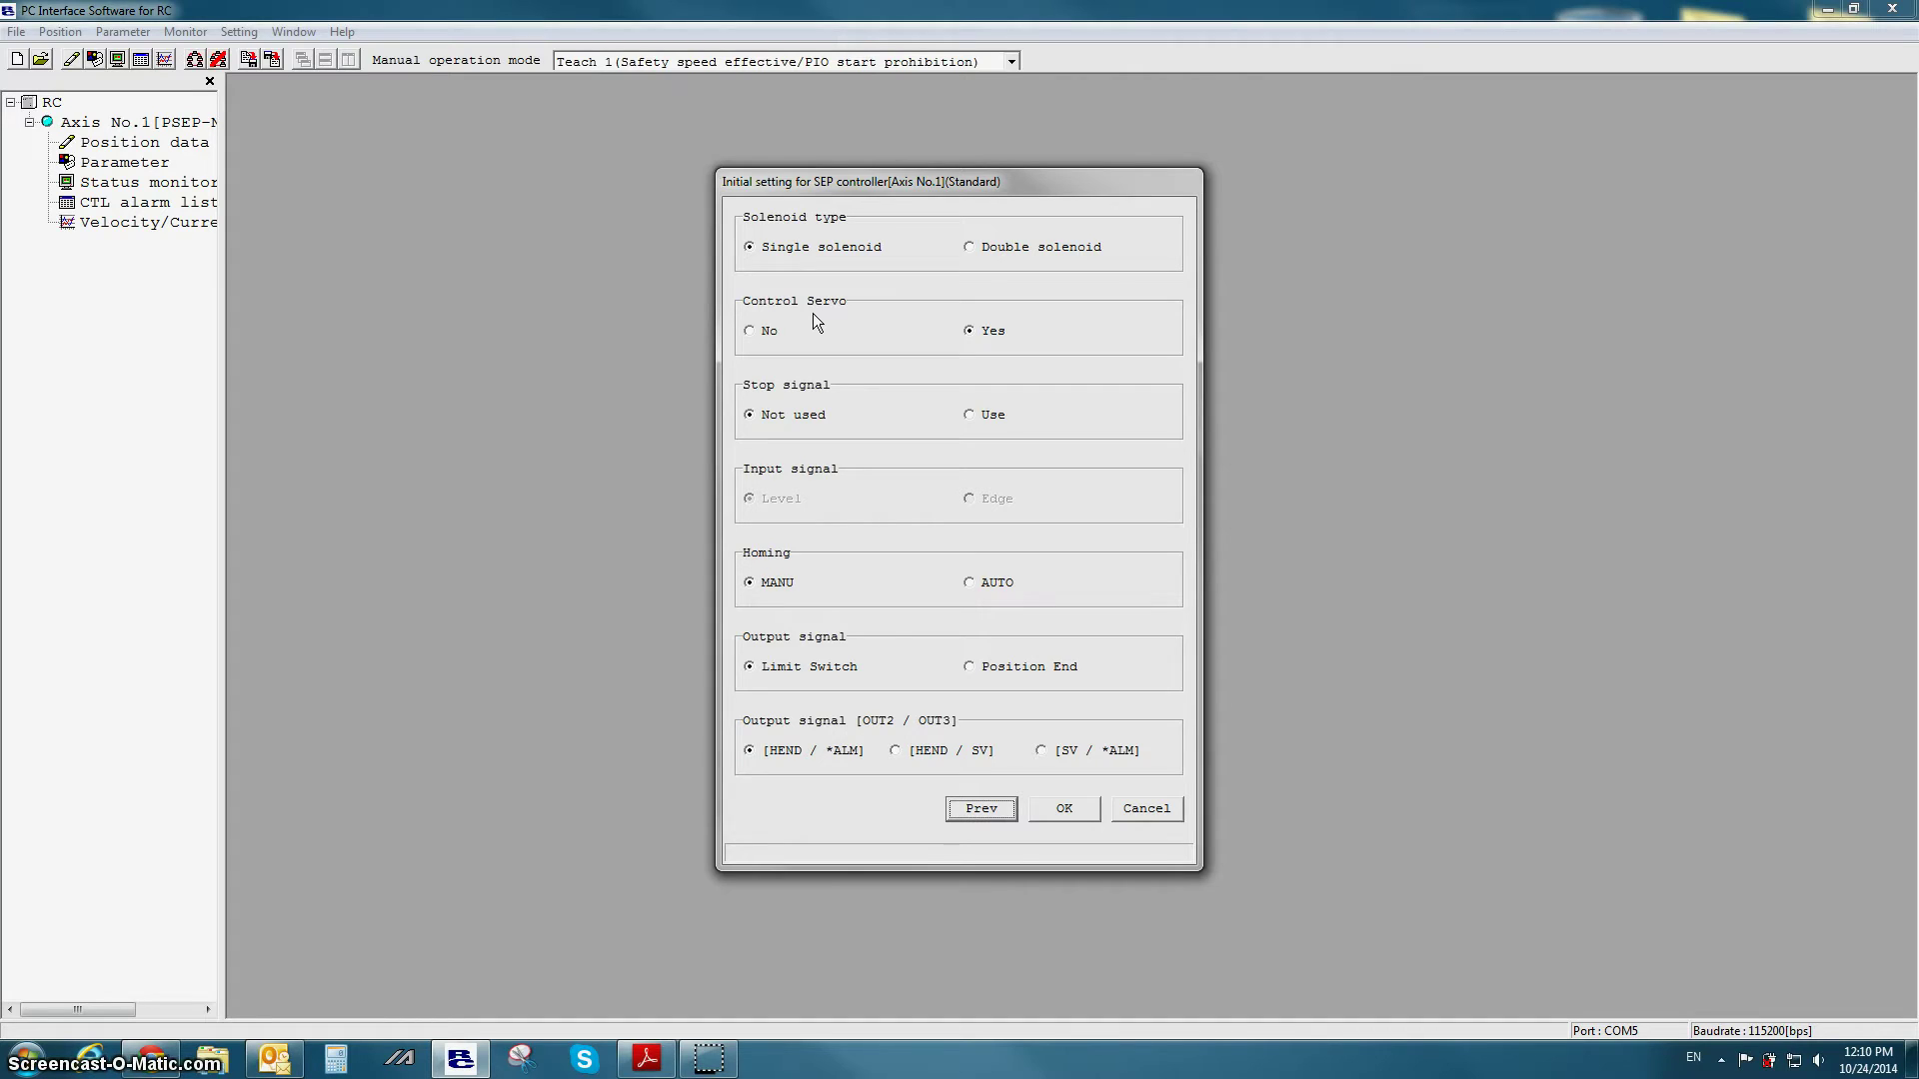
# Set Control Servo to No, Stop signal to Use and Solenoid type to Double solenoid
pyautogui.click(769, 330)
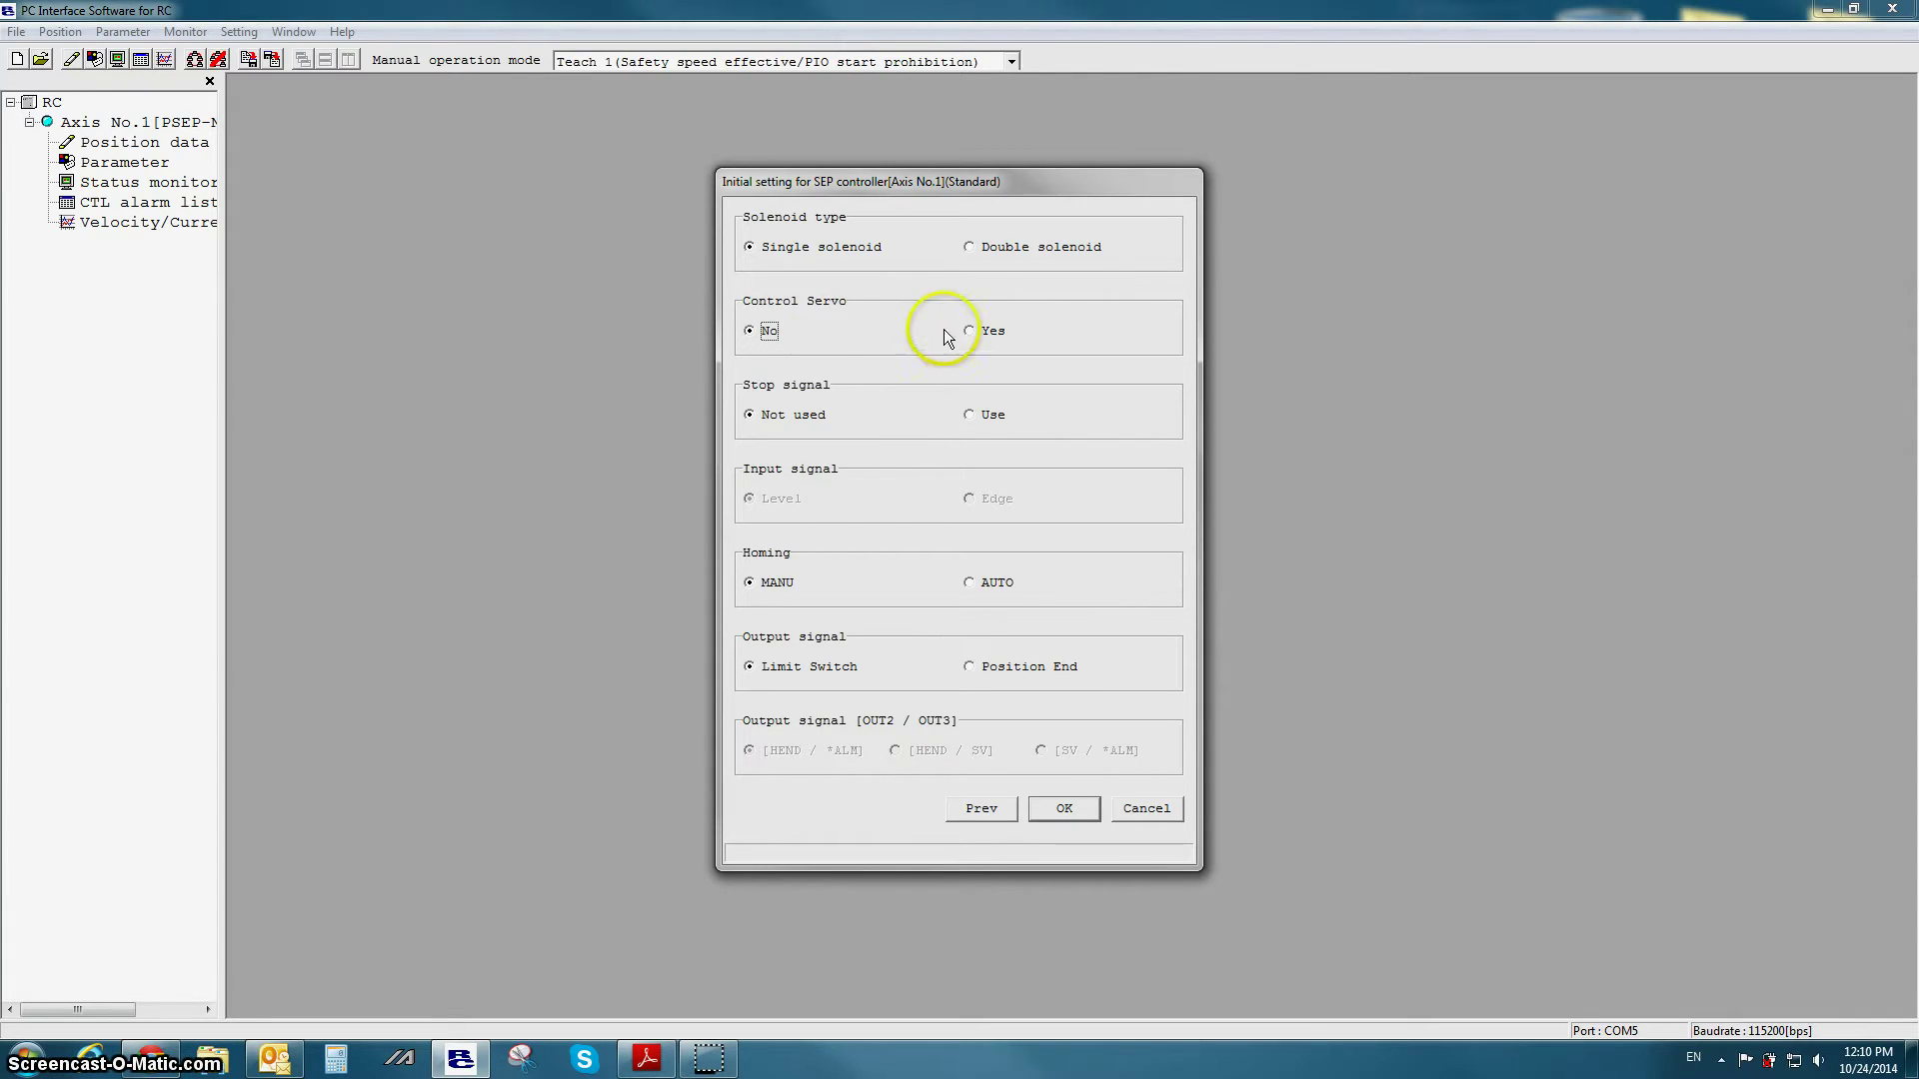
pyautogui.click(973, 332)
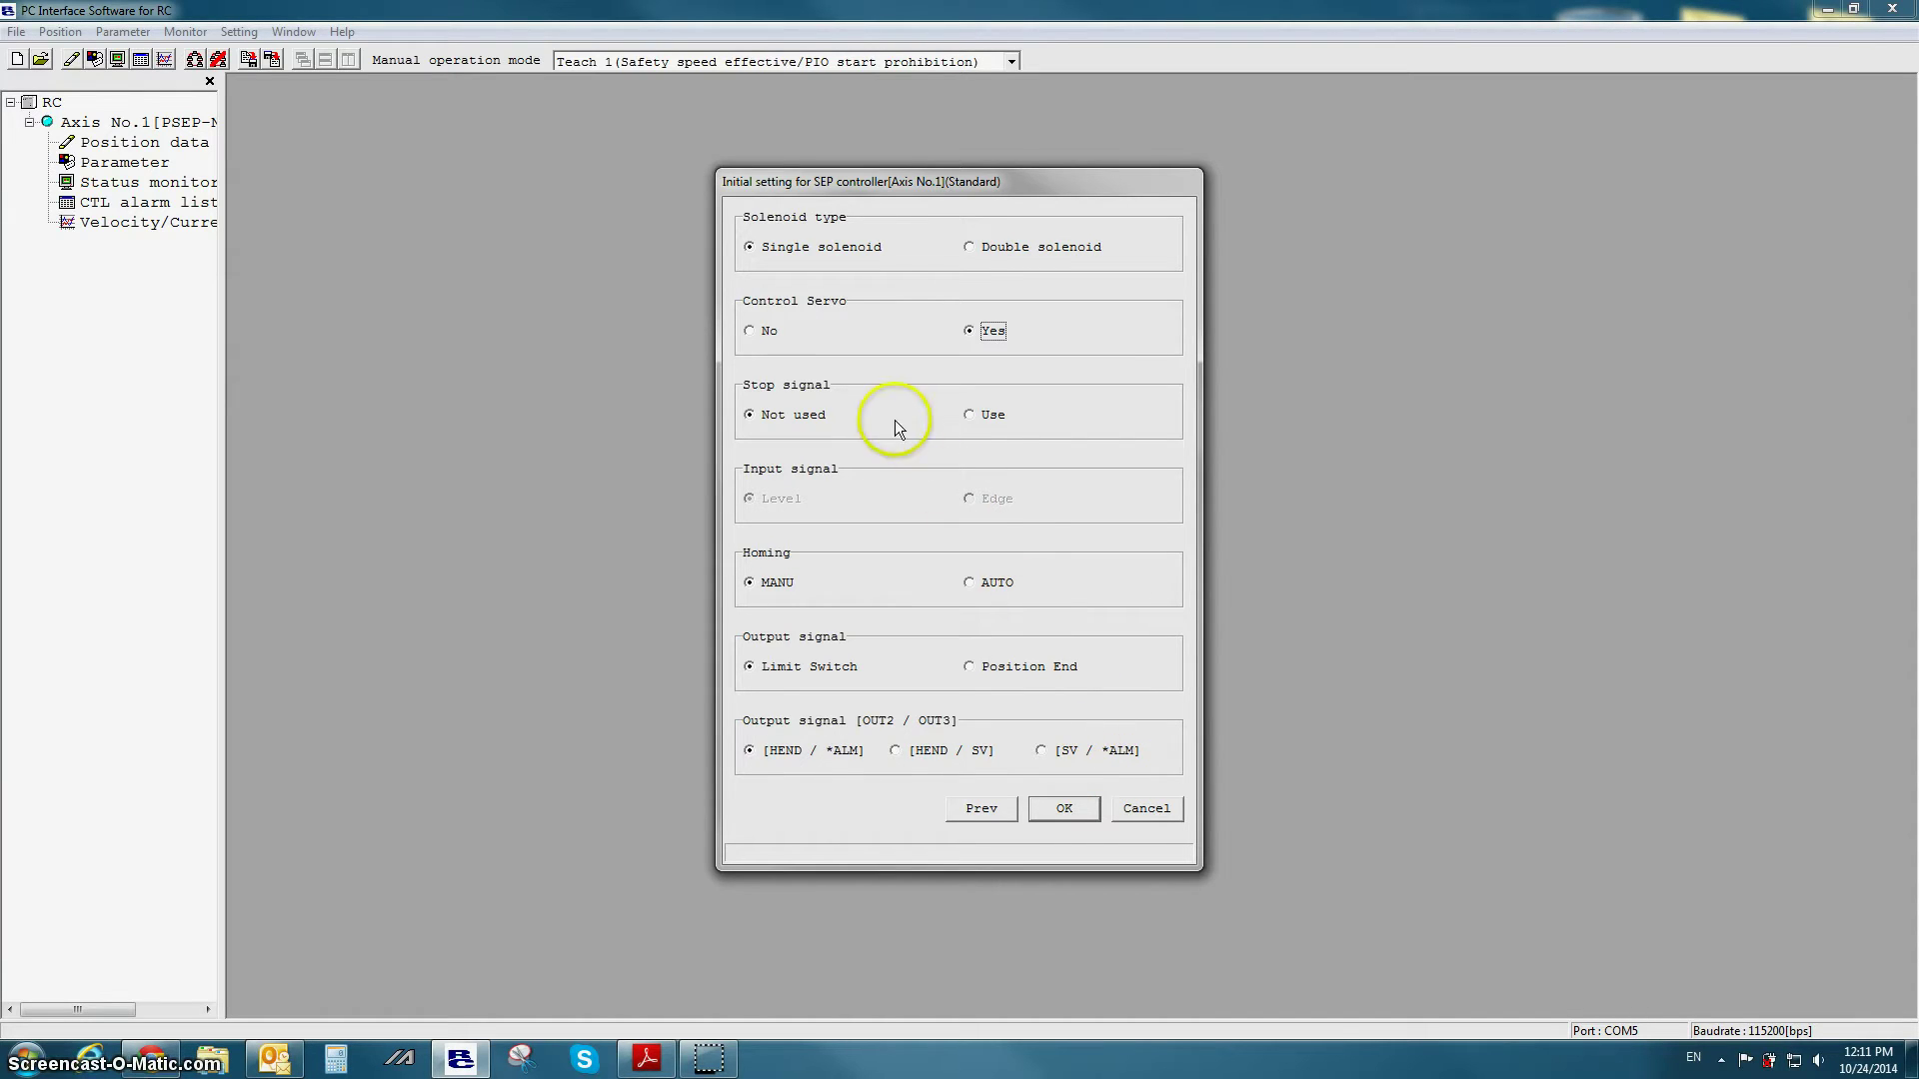
pyautogui.click(761, 334)
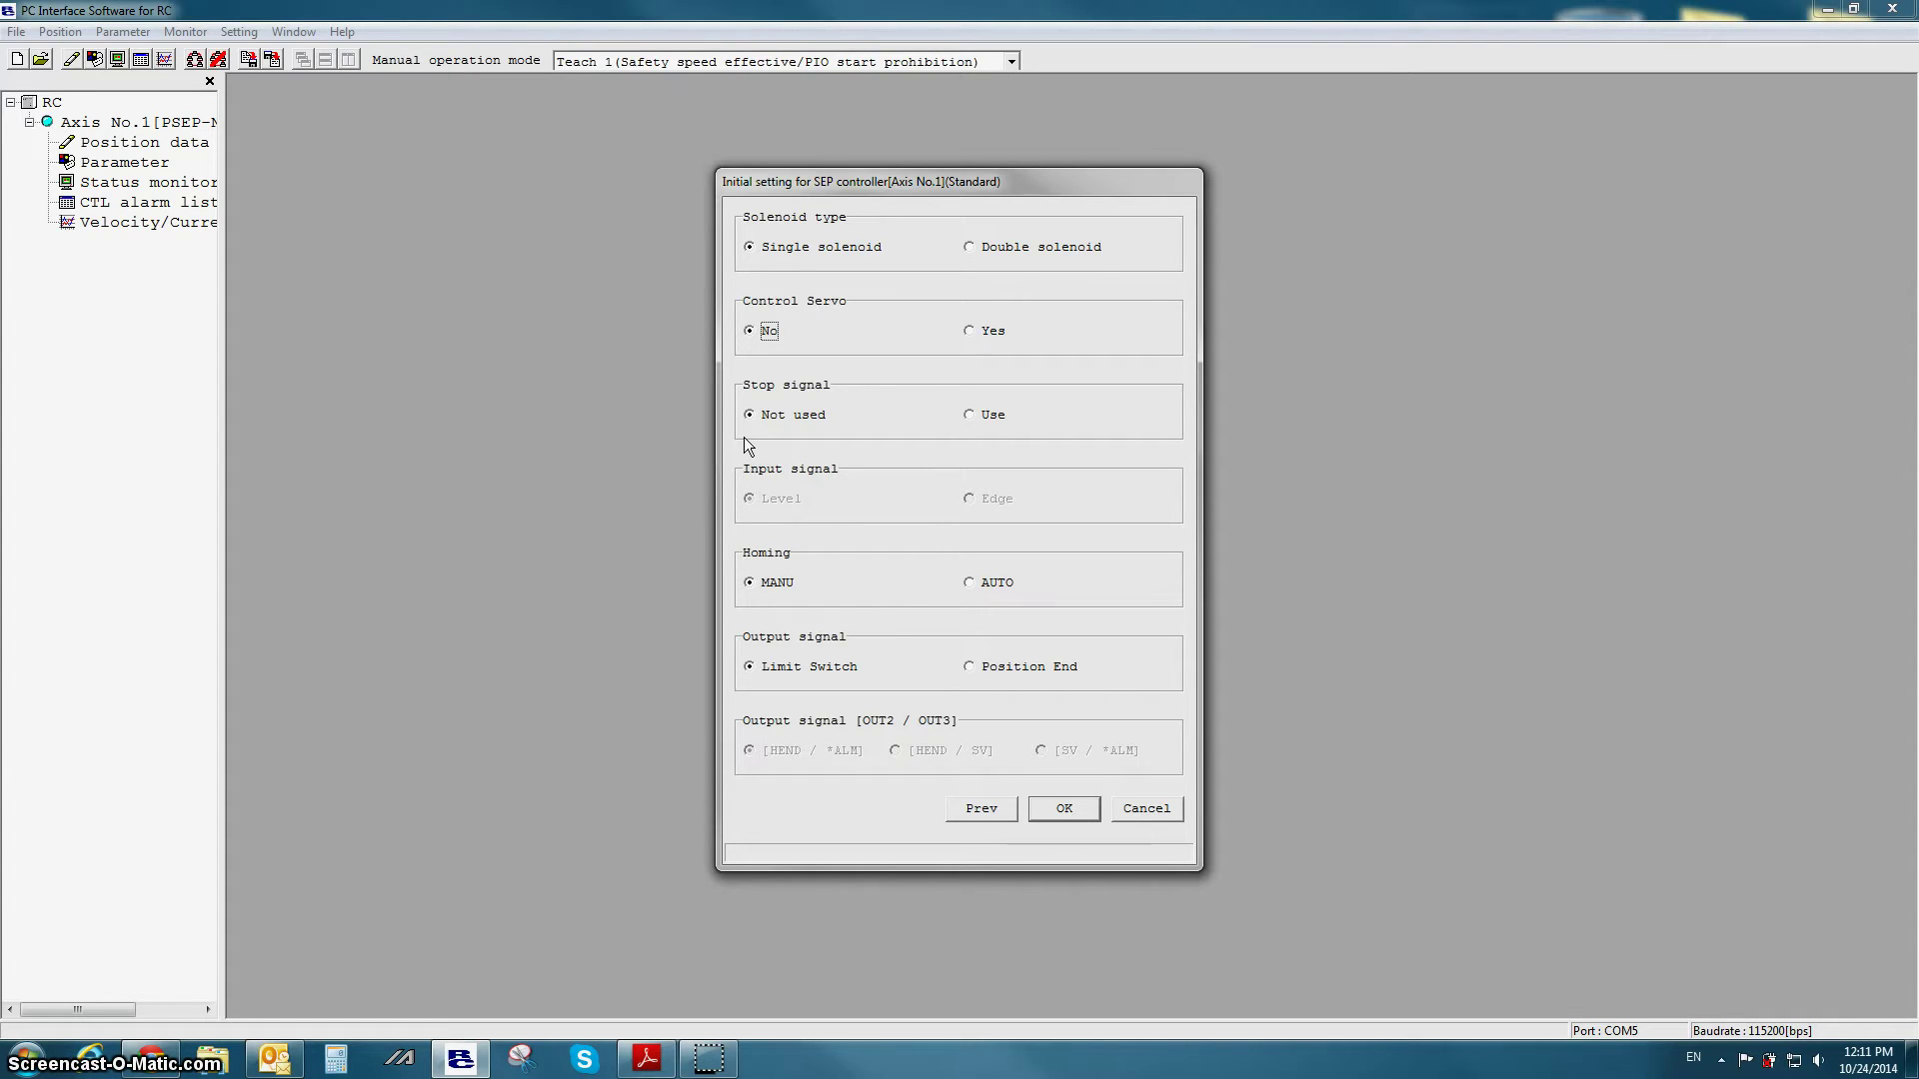
pyautogui.click(992, 416)
pyautogui.click(1006, 246)
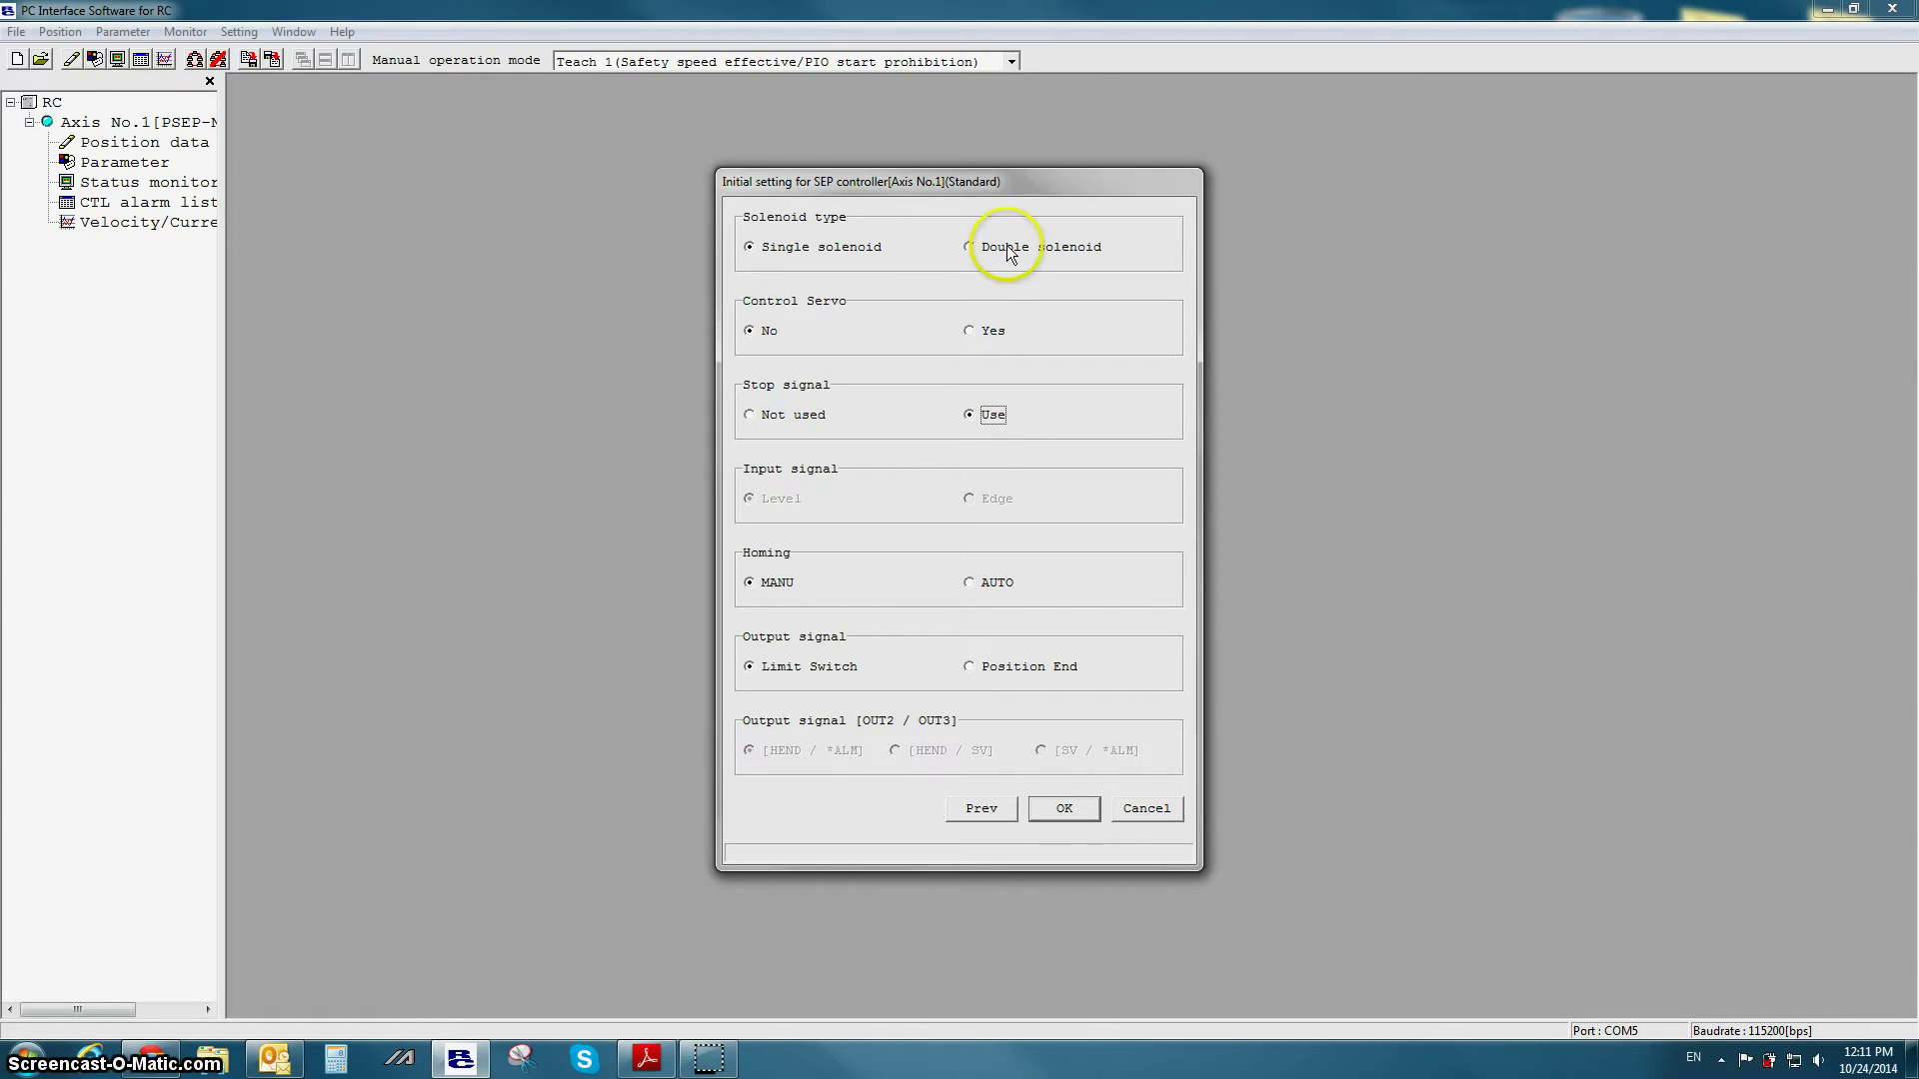
pyautogui.click(908, 507)
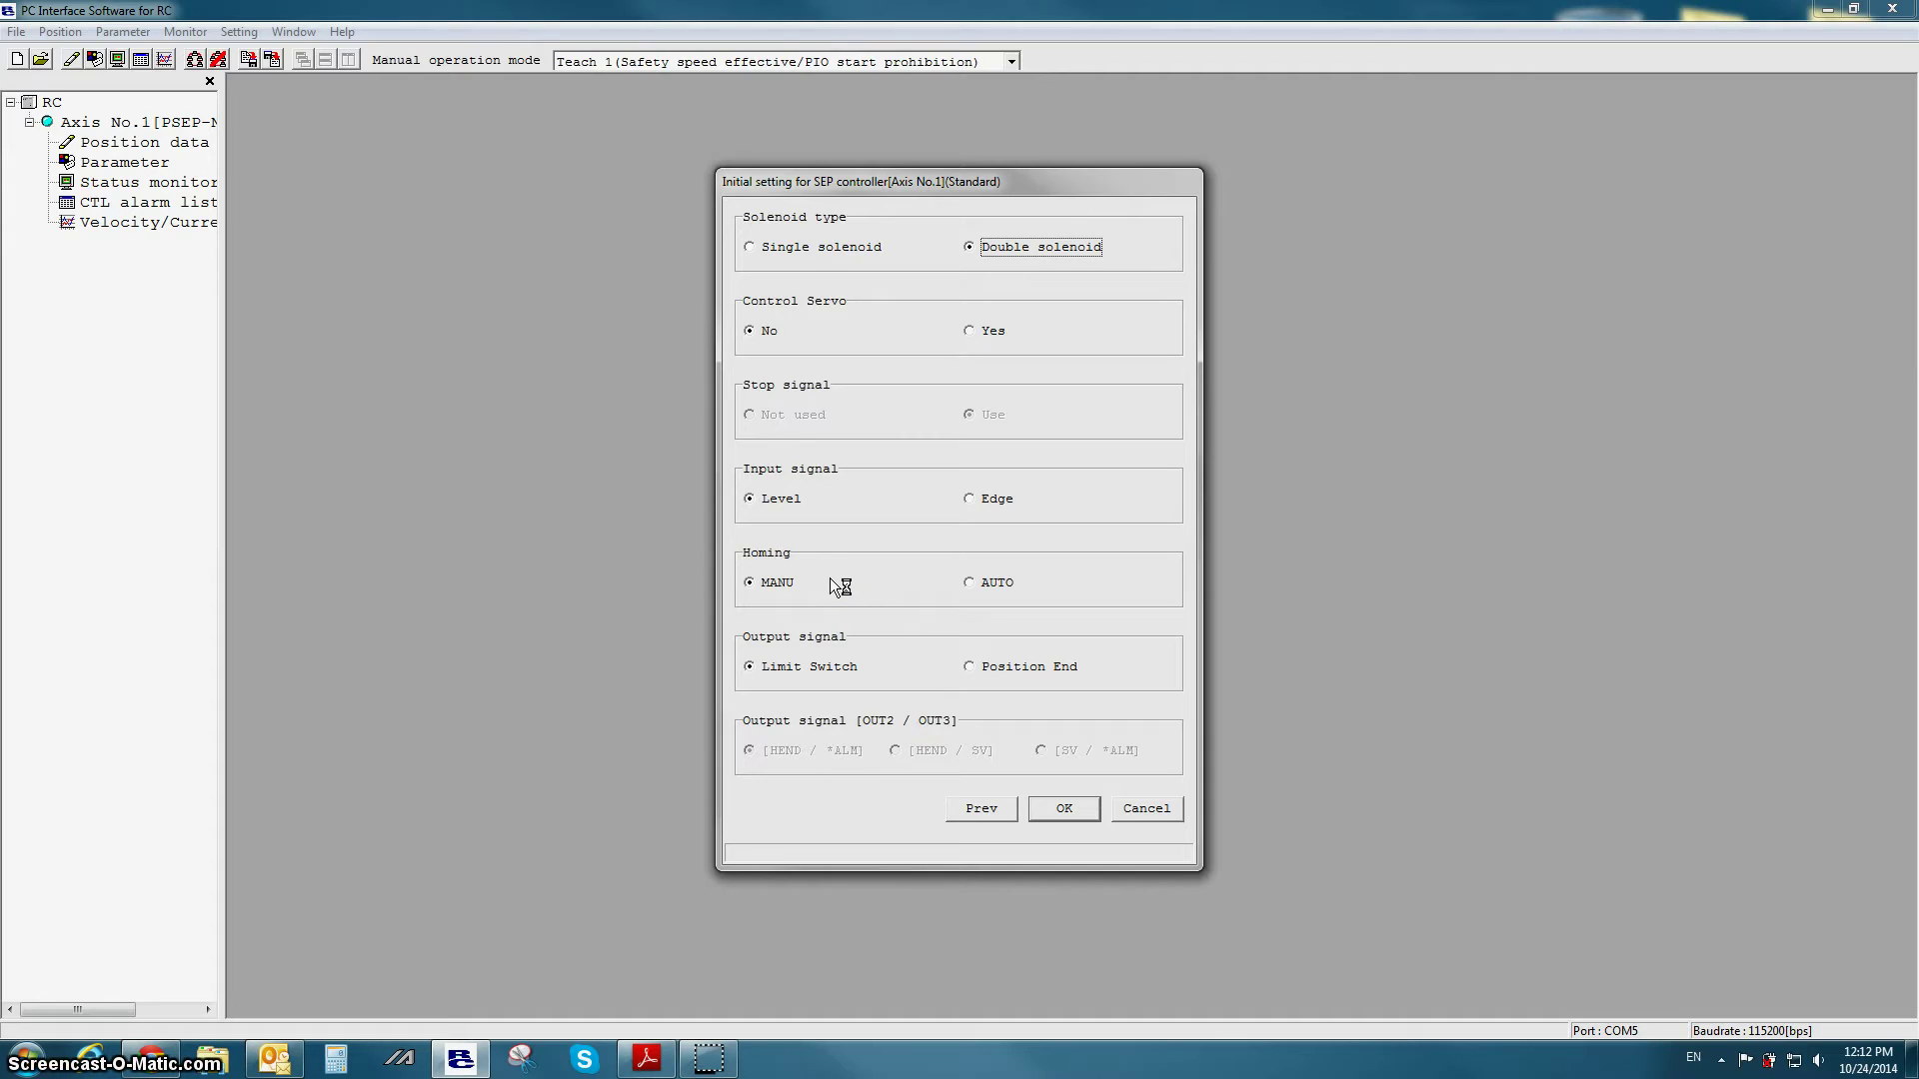
# Set Homing to AUTO, Output signal to Limit Switch and Input signal to Level
pyautogui.click(995, 587)
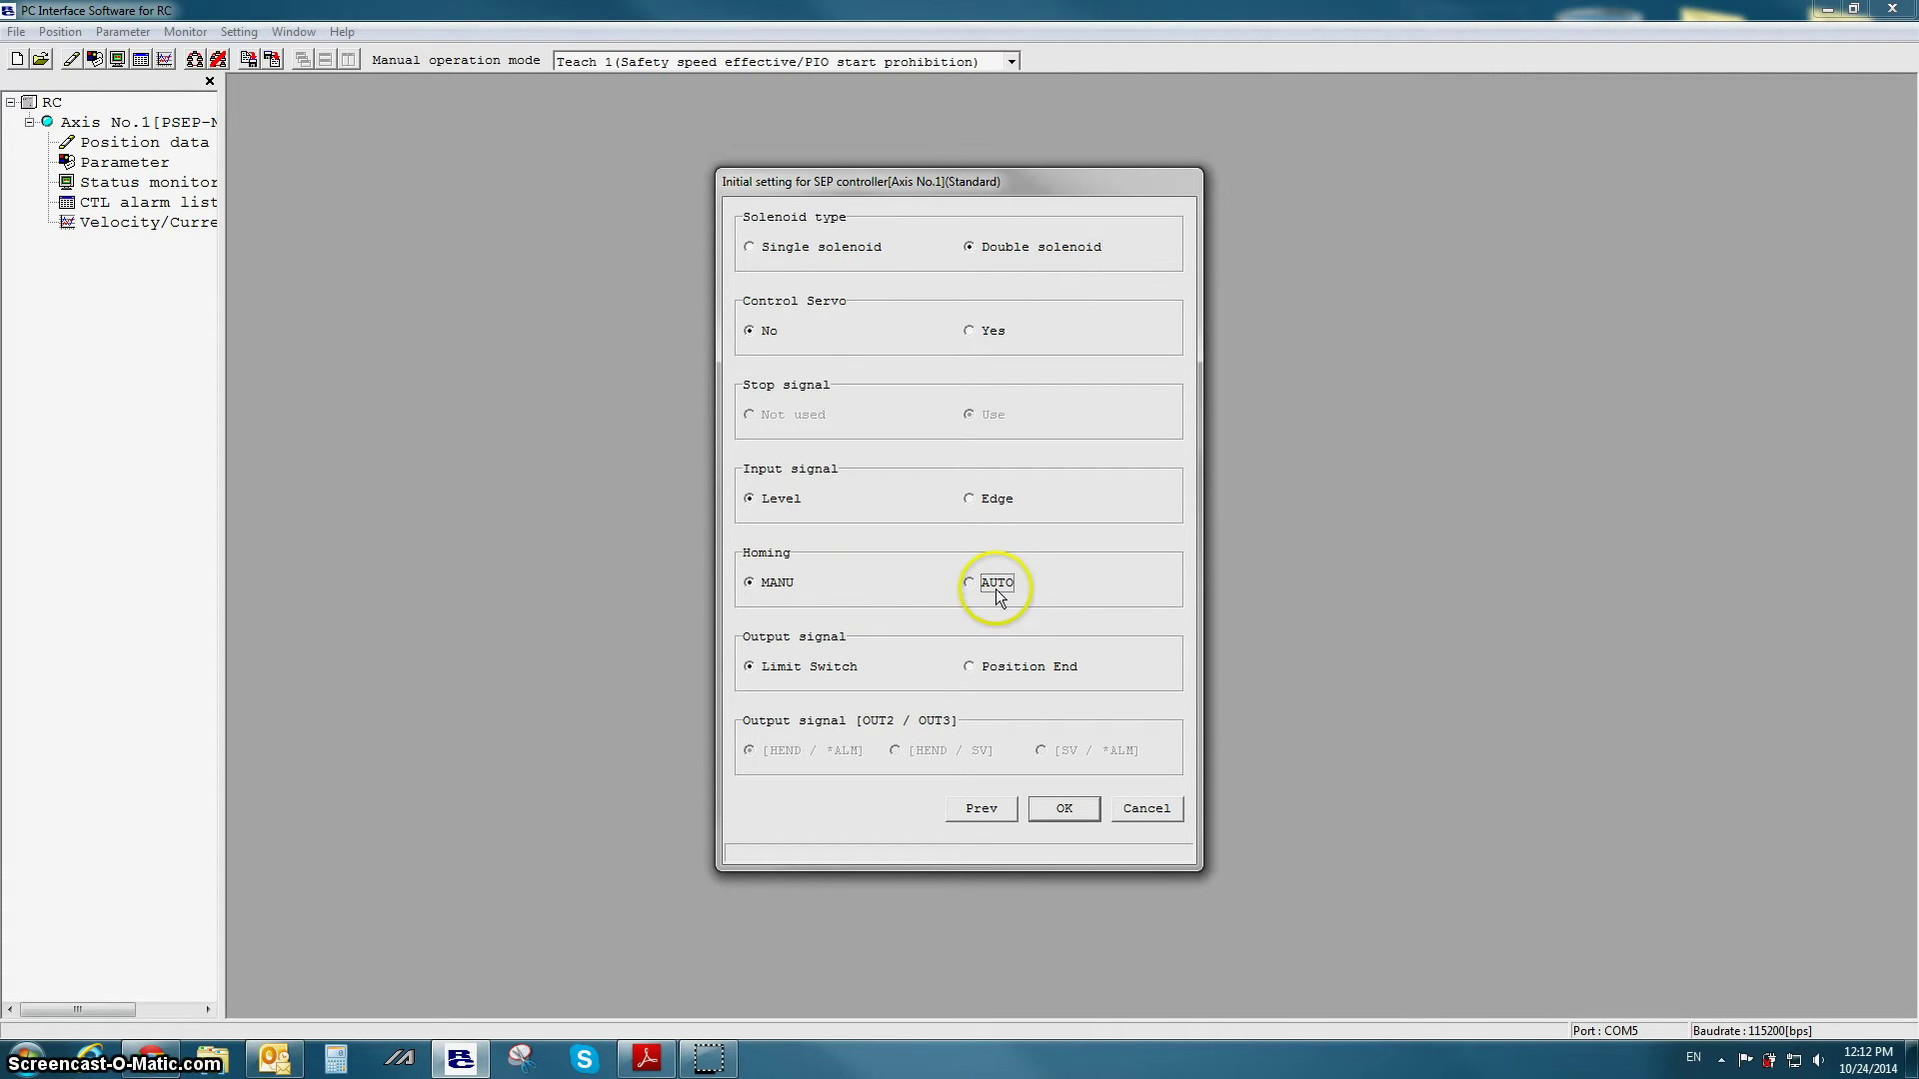
pyautogui.click(975, 592)
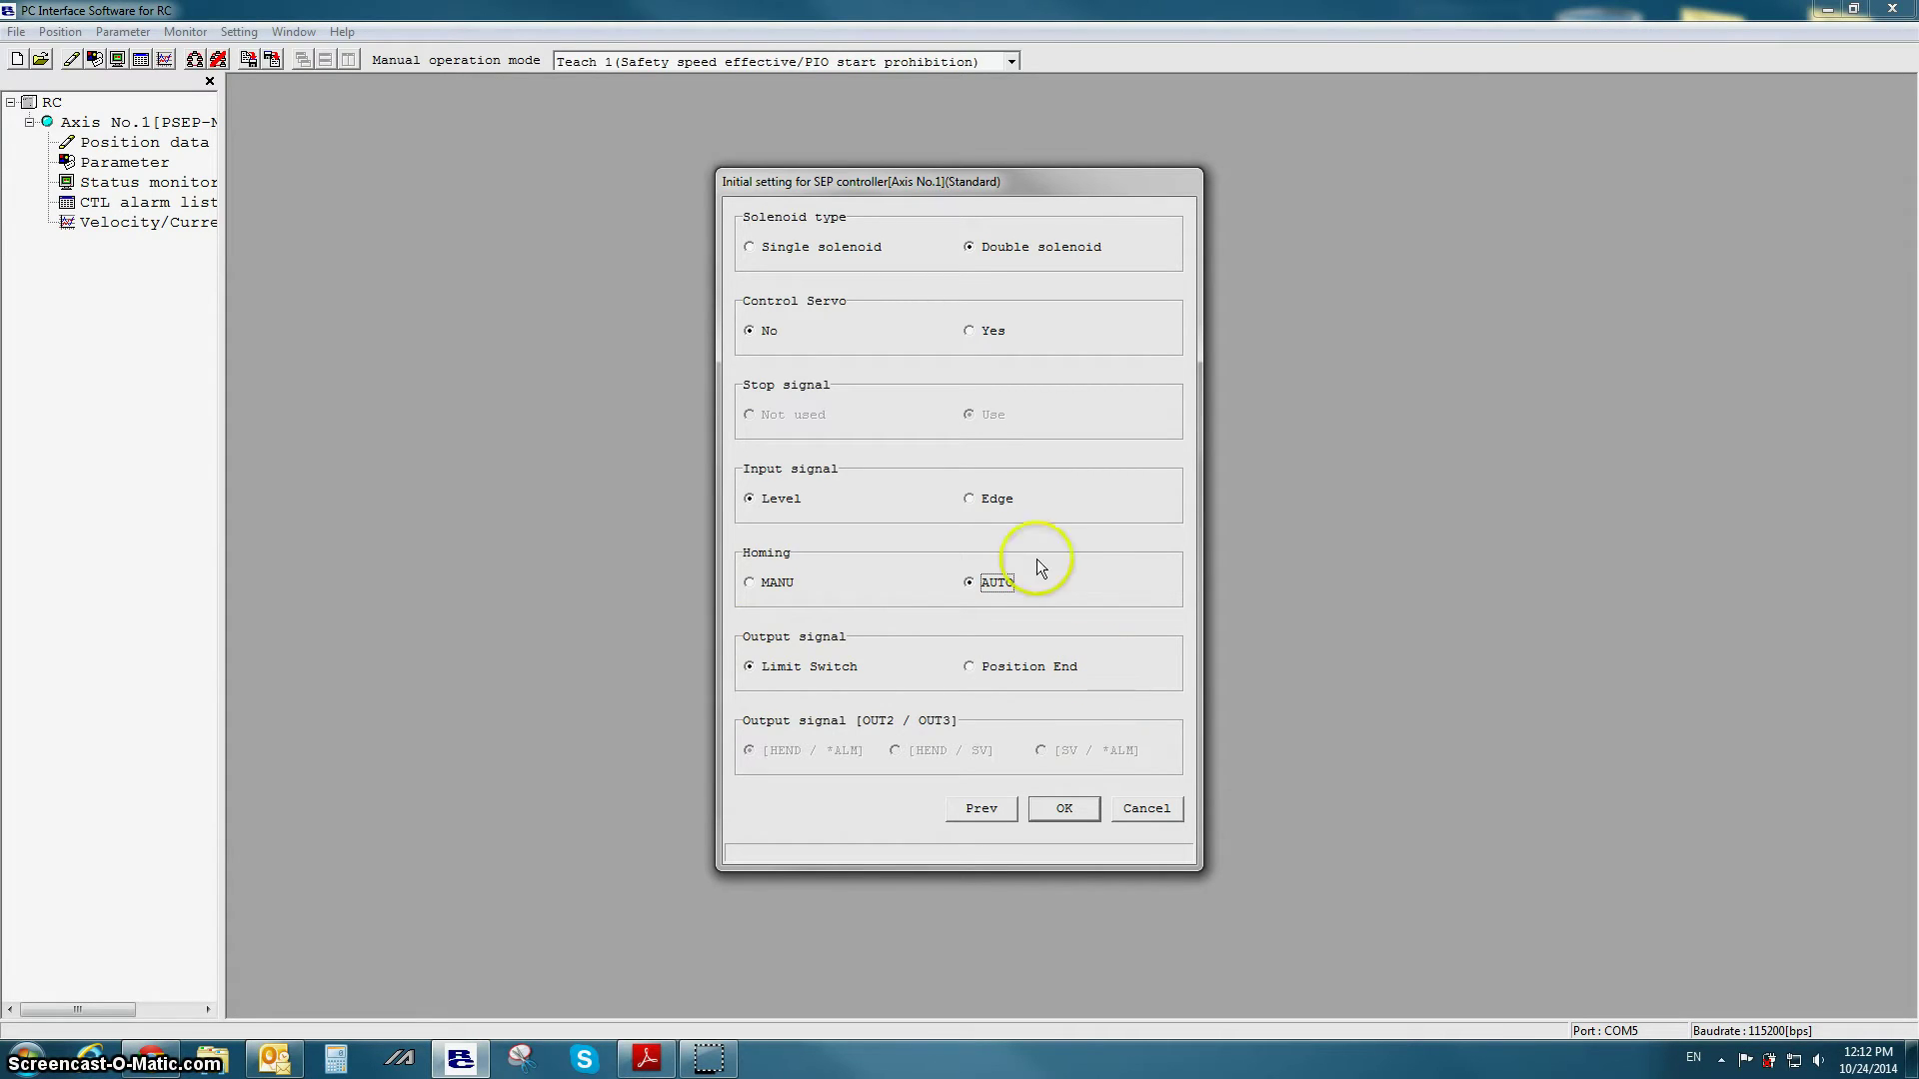
pyautogui.click(989, 502)
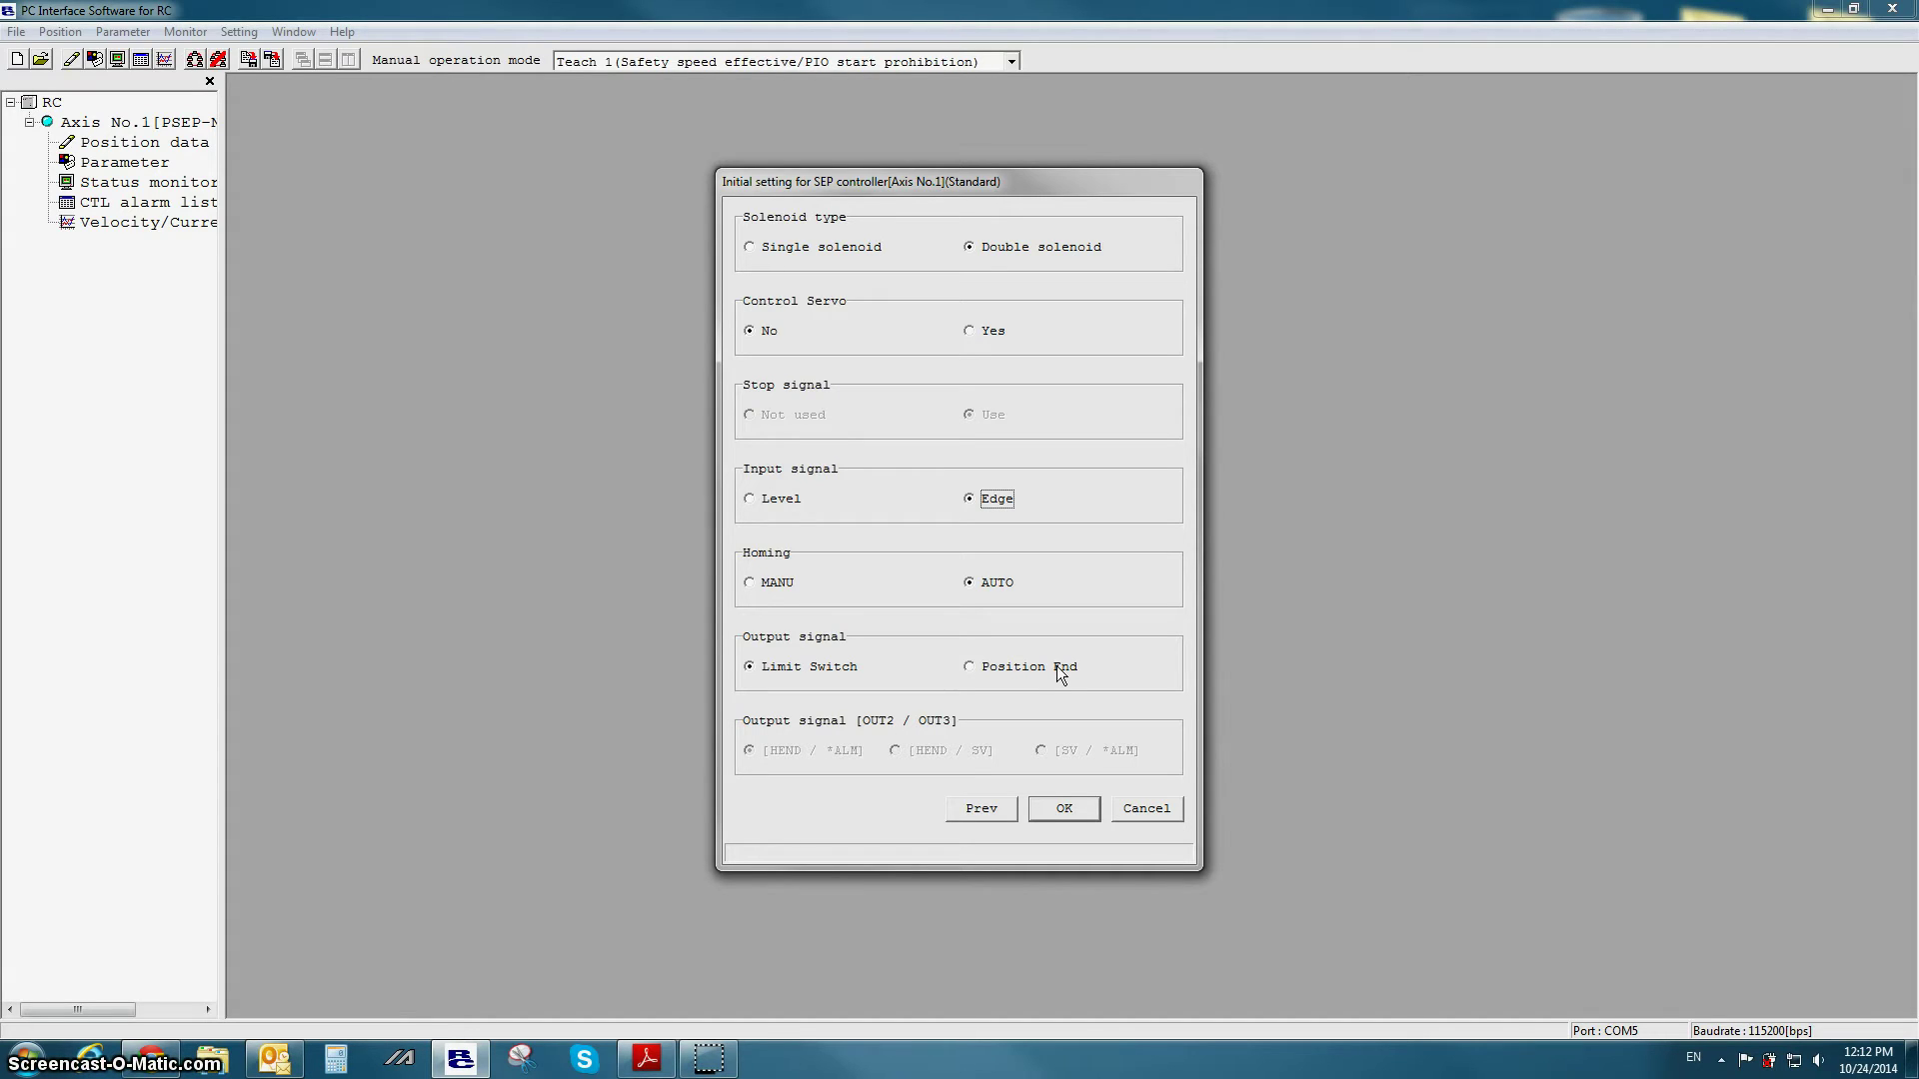
pyautogui.click(1061, 674)
pyautogui.click(809, 667)
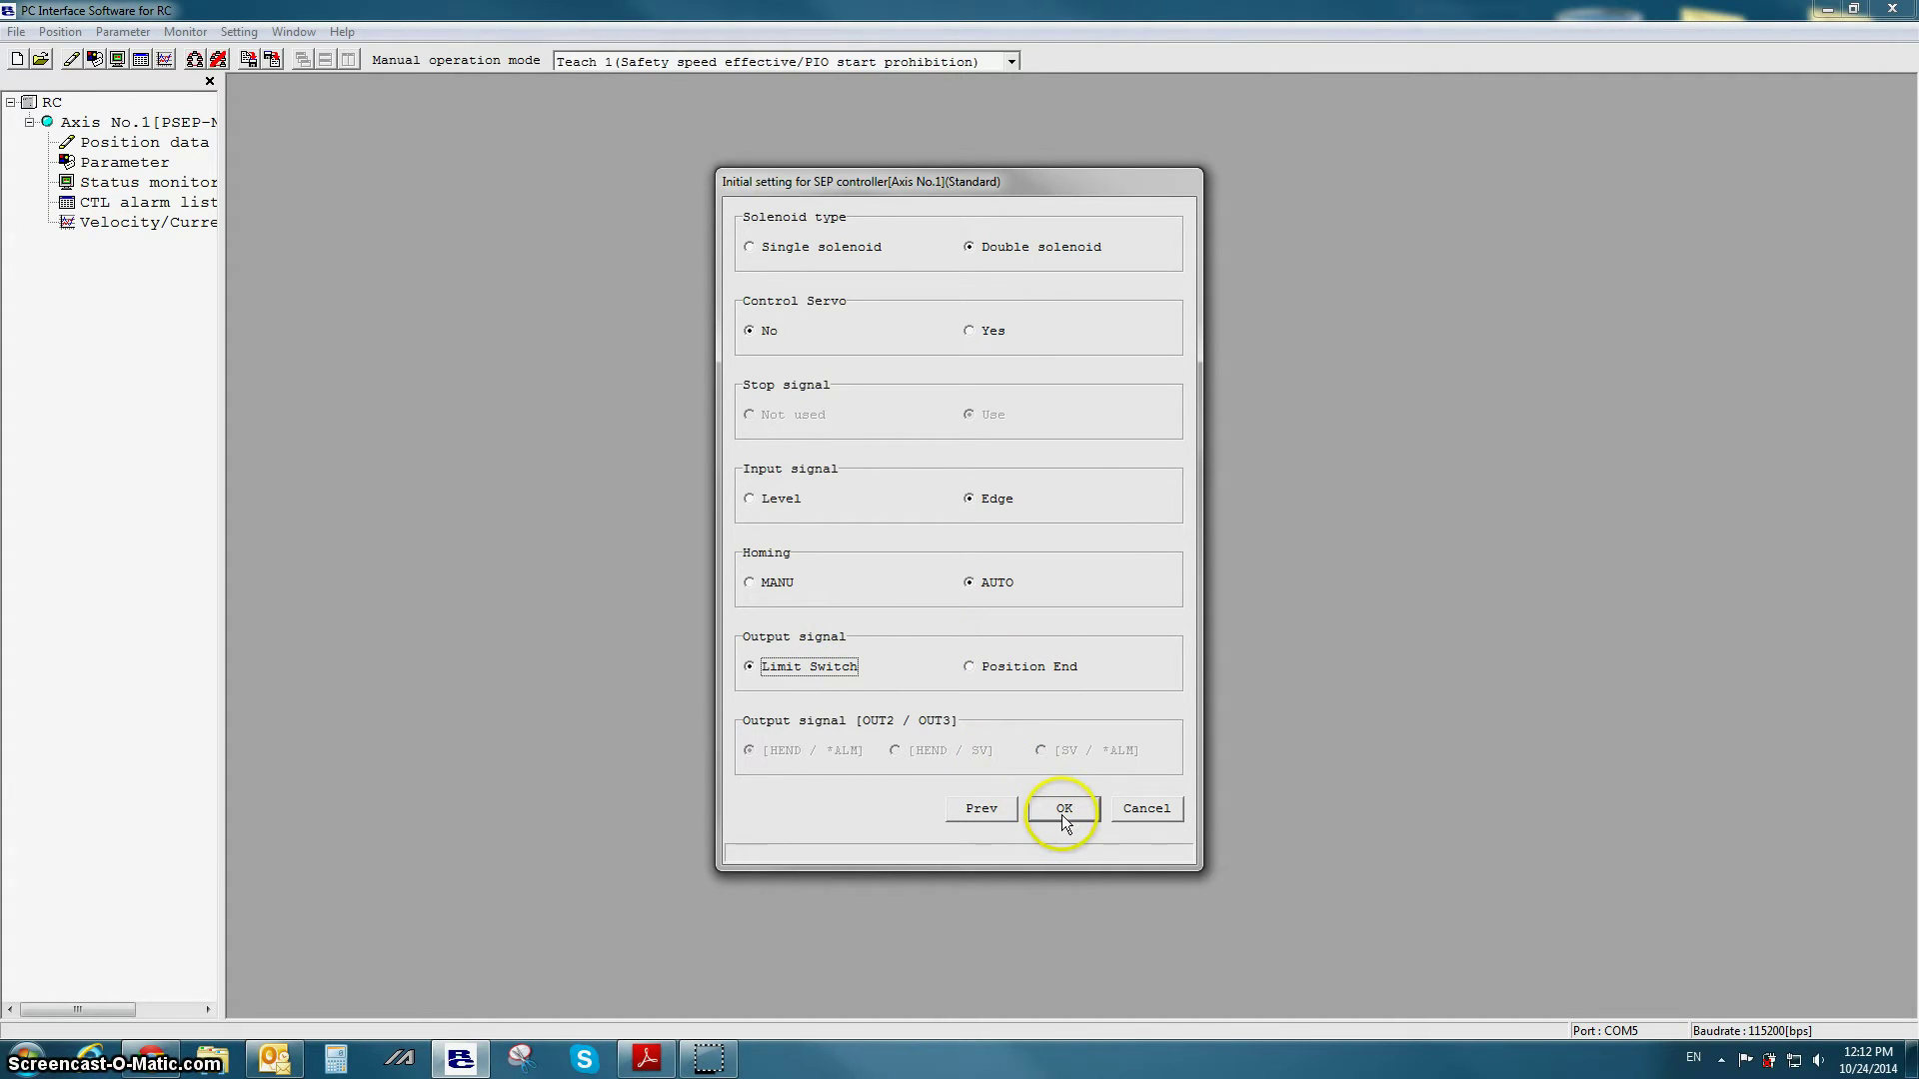
pyautogui.click(780, 499)
# Apply the initial settings and restart the controller, allowing the servo to be switched off
pyautogui.click(1055, 809)
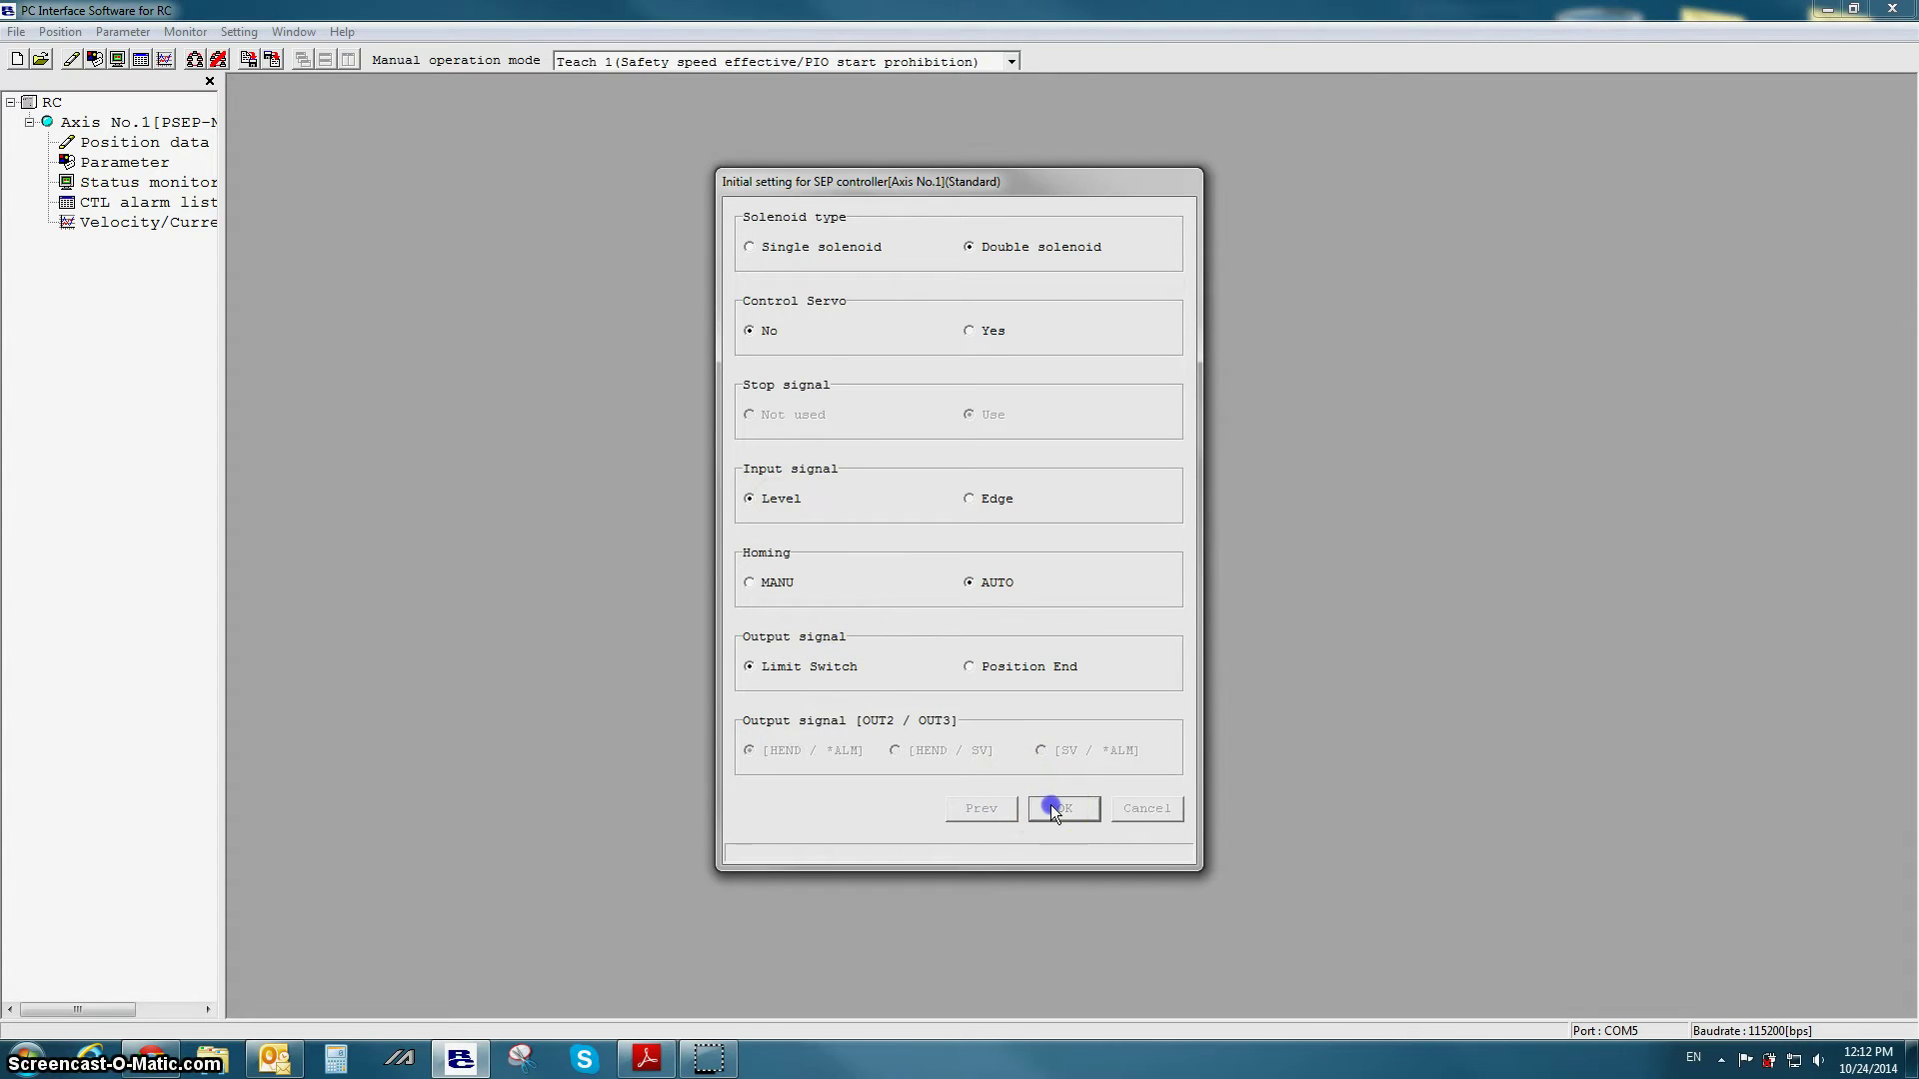
pyautogui.click(941, 594)
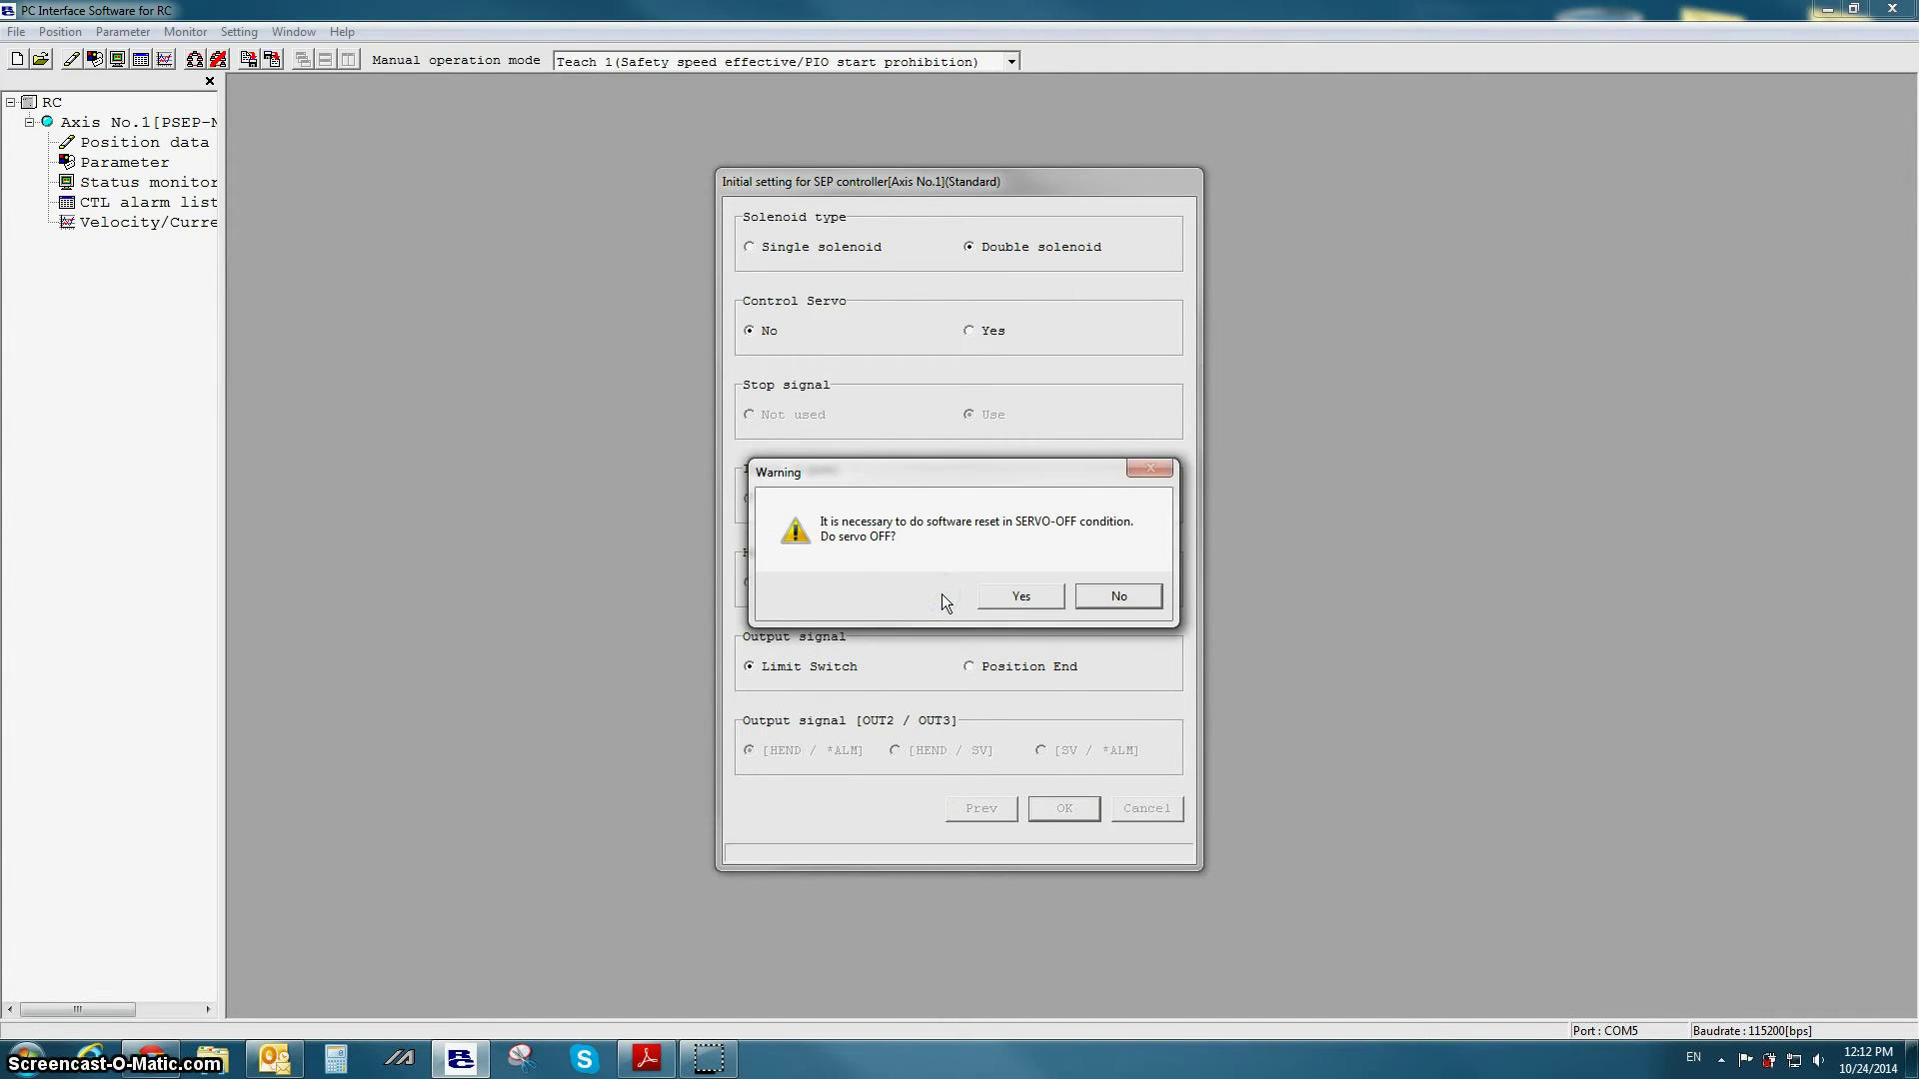
pyautogui.click(1046, 591)
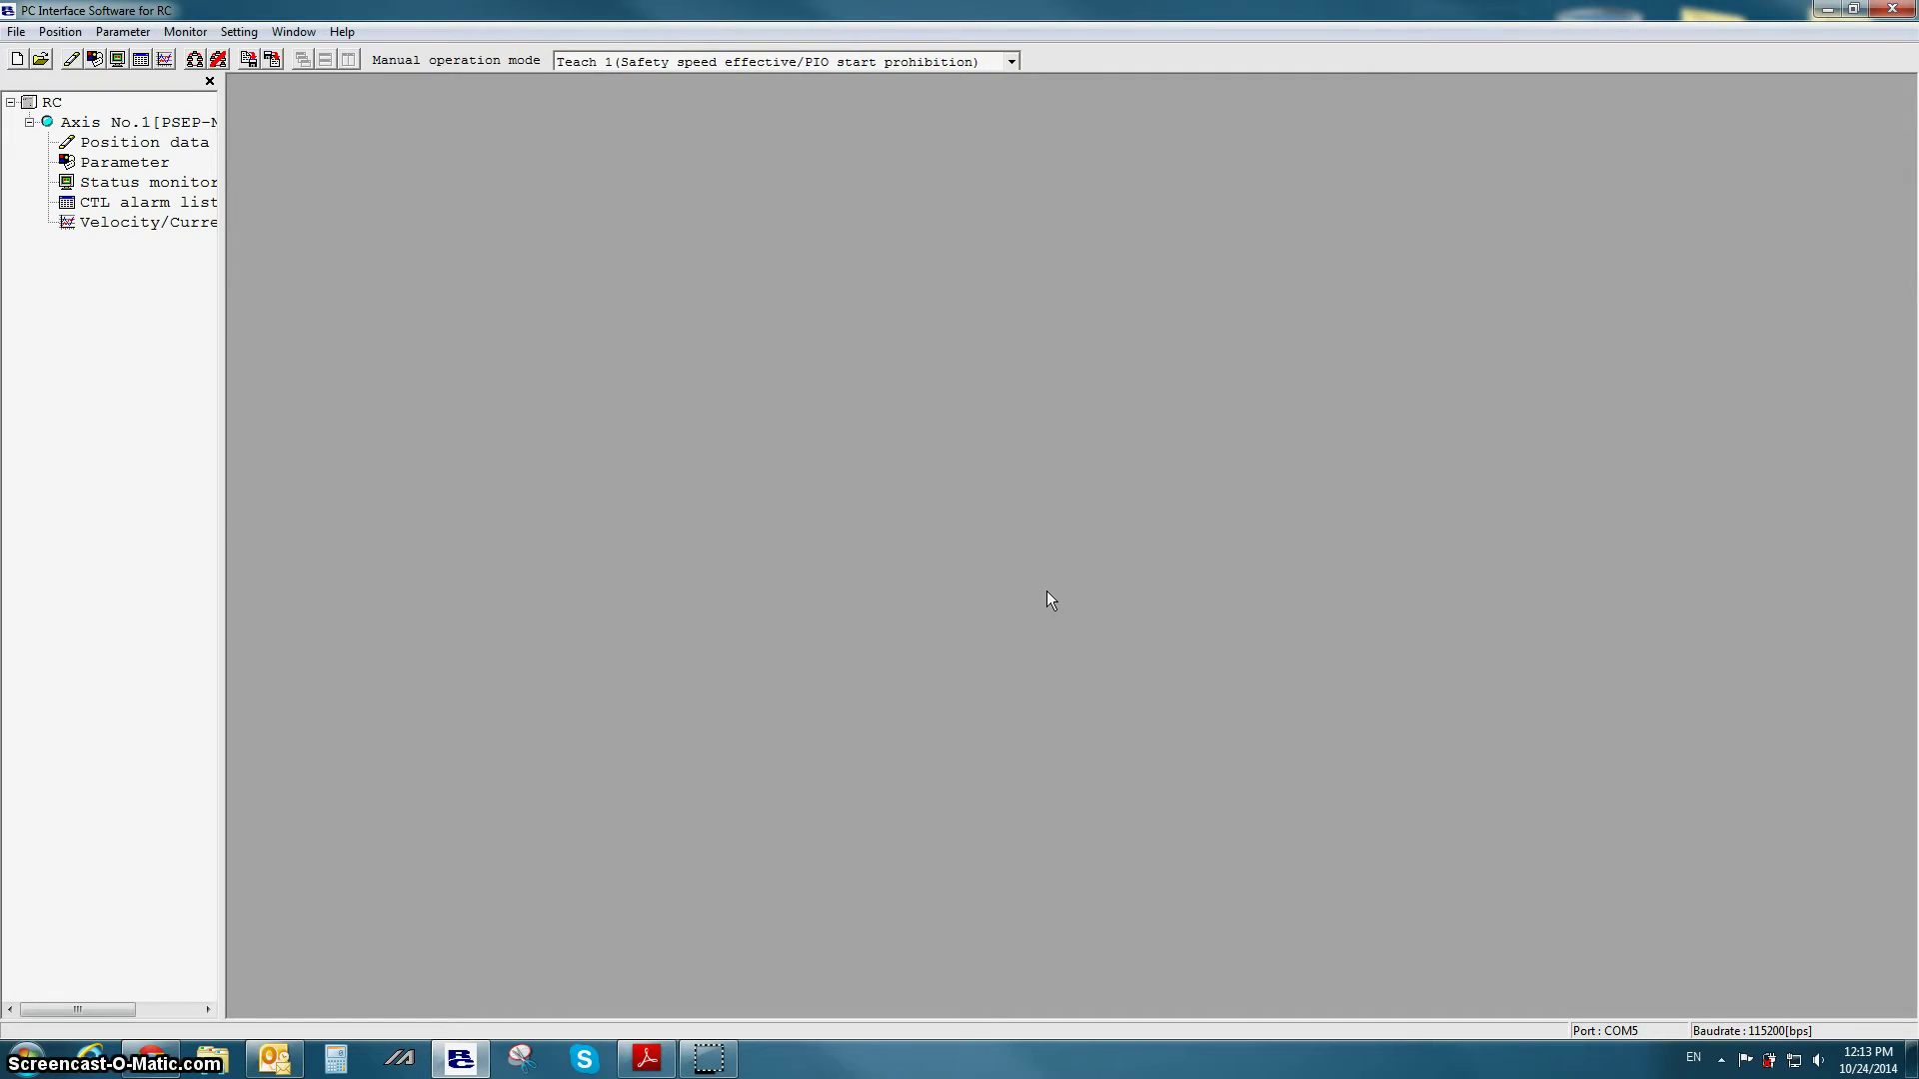
# Review the position data of Axis No.1 in a maximized window and close it
pyautogui.doubleClick(150, 142)
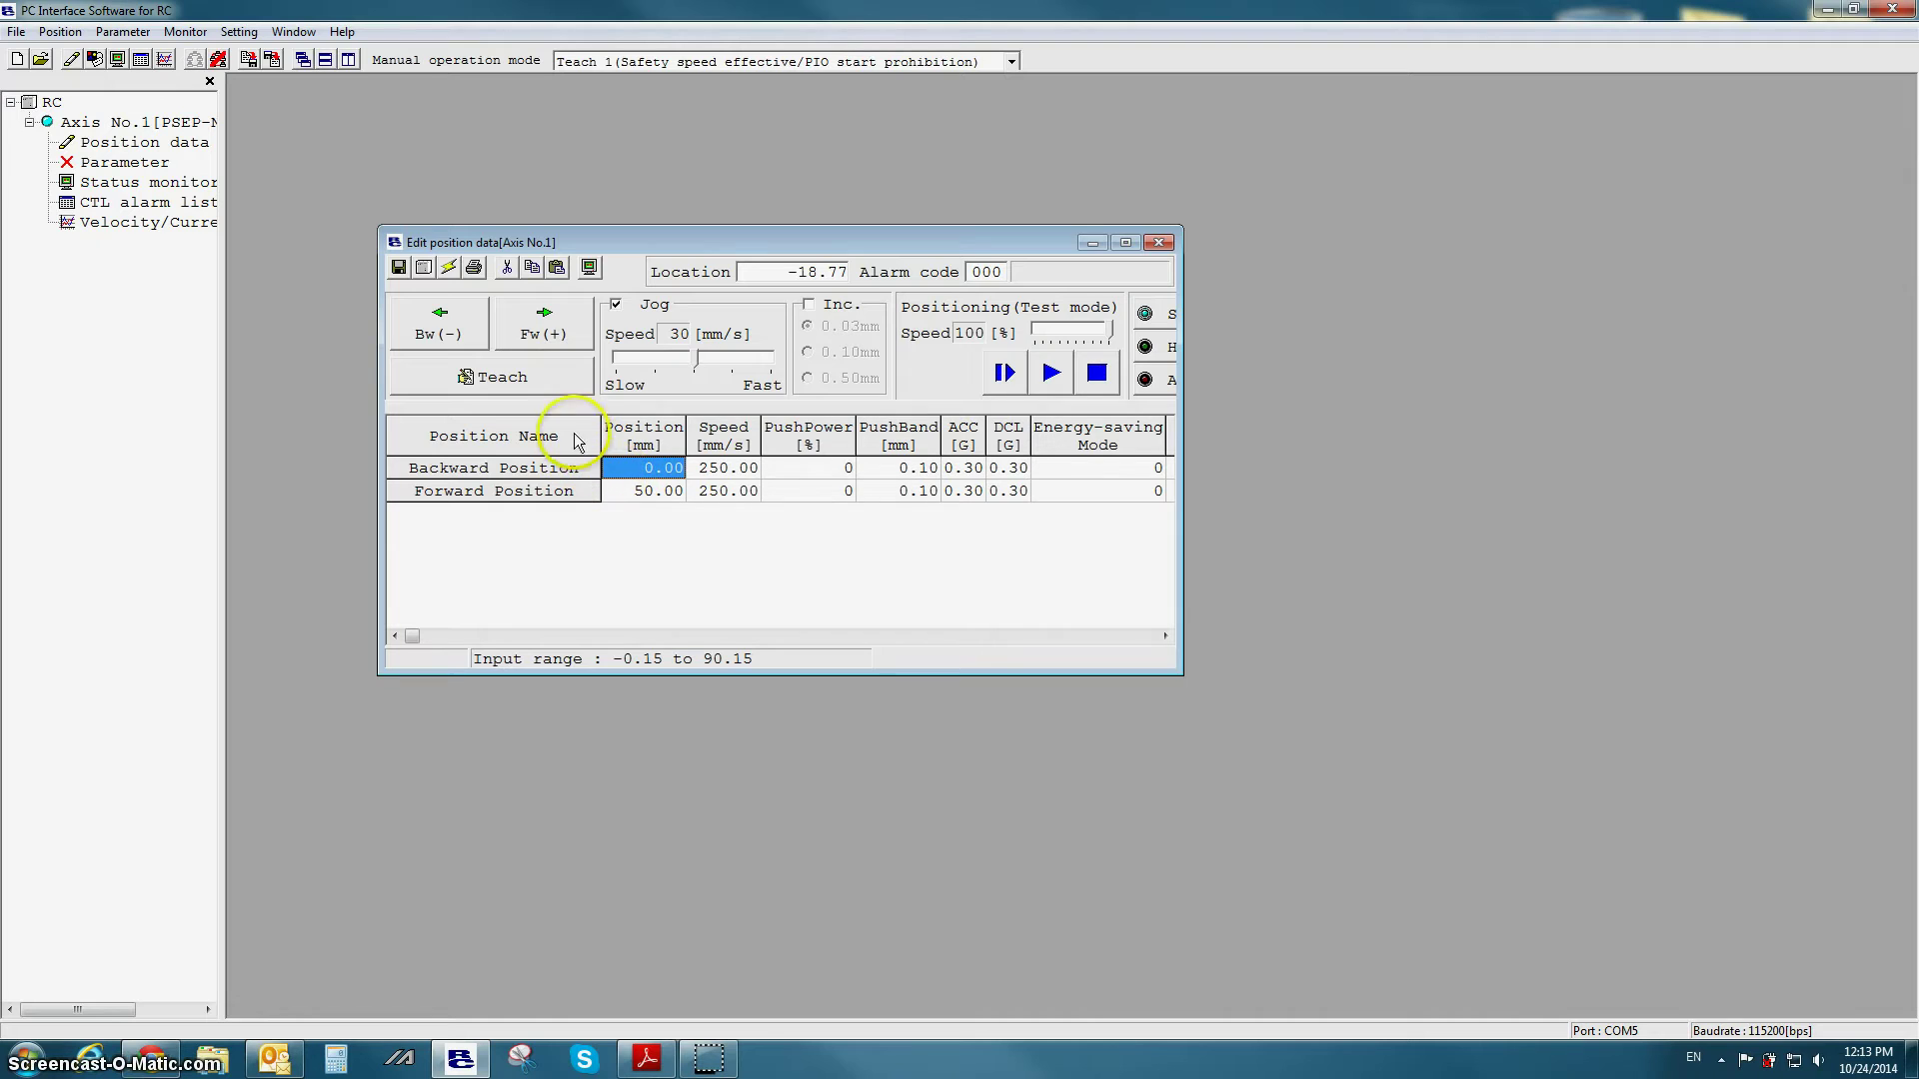
pyautogui.click(1126, 242)
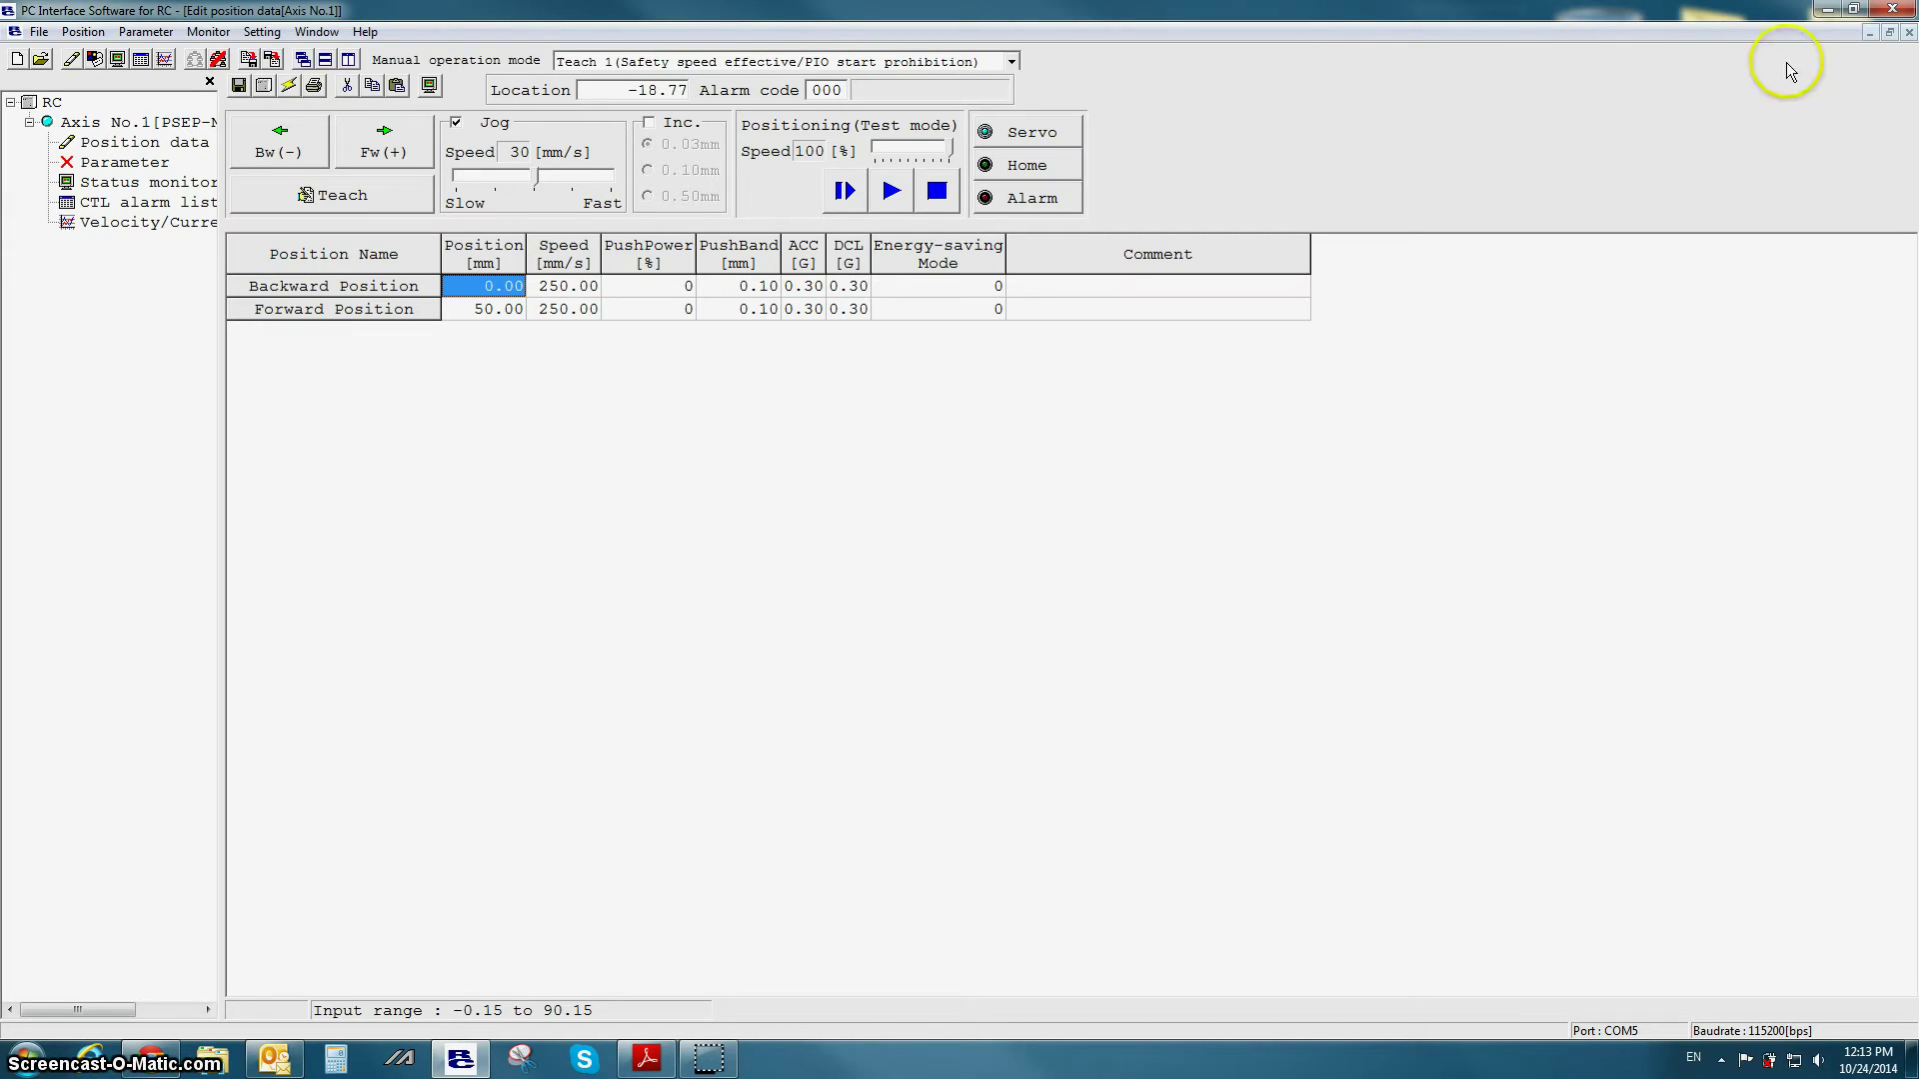
pyautogui.click(1910, 32)
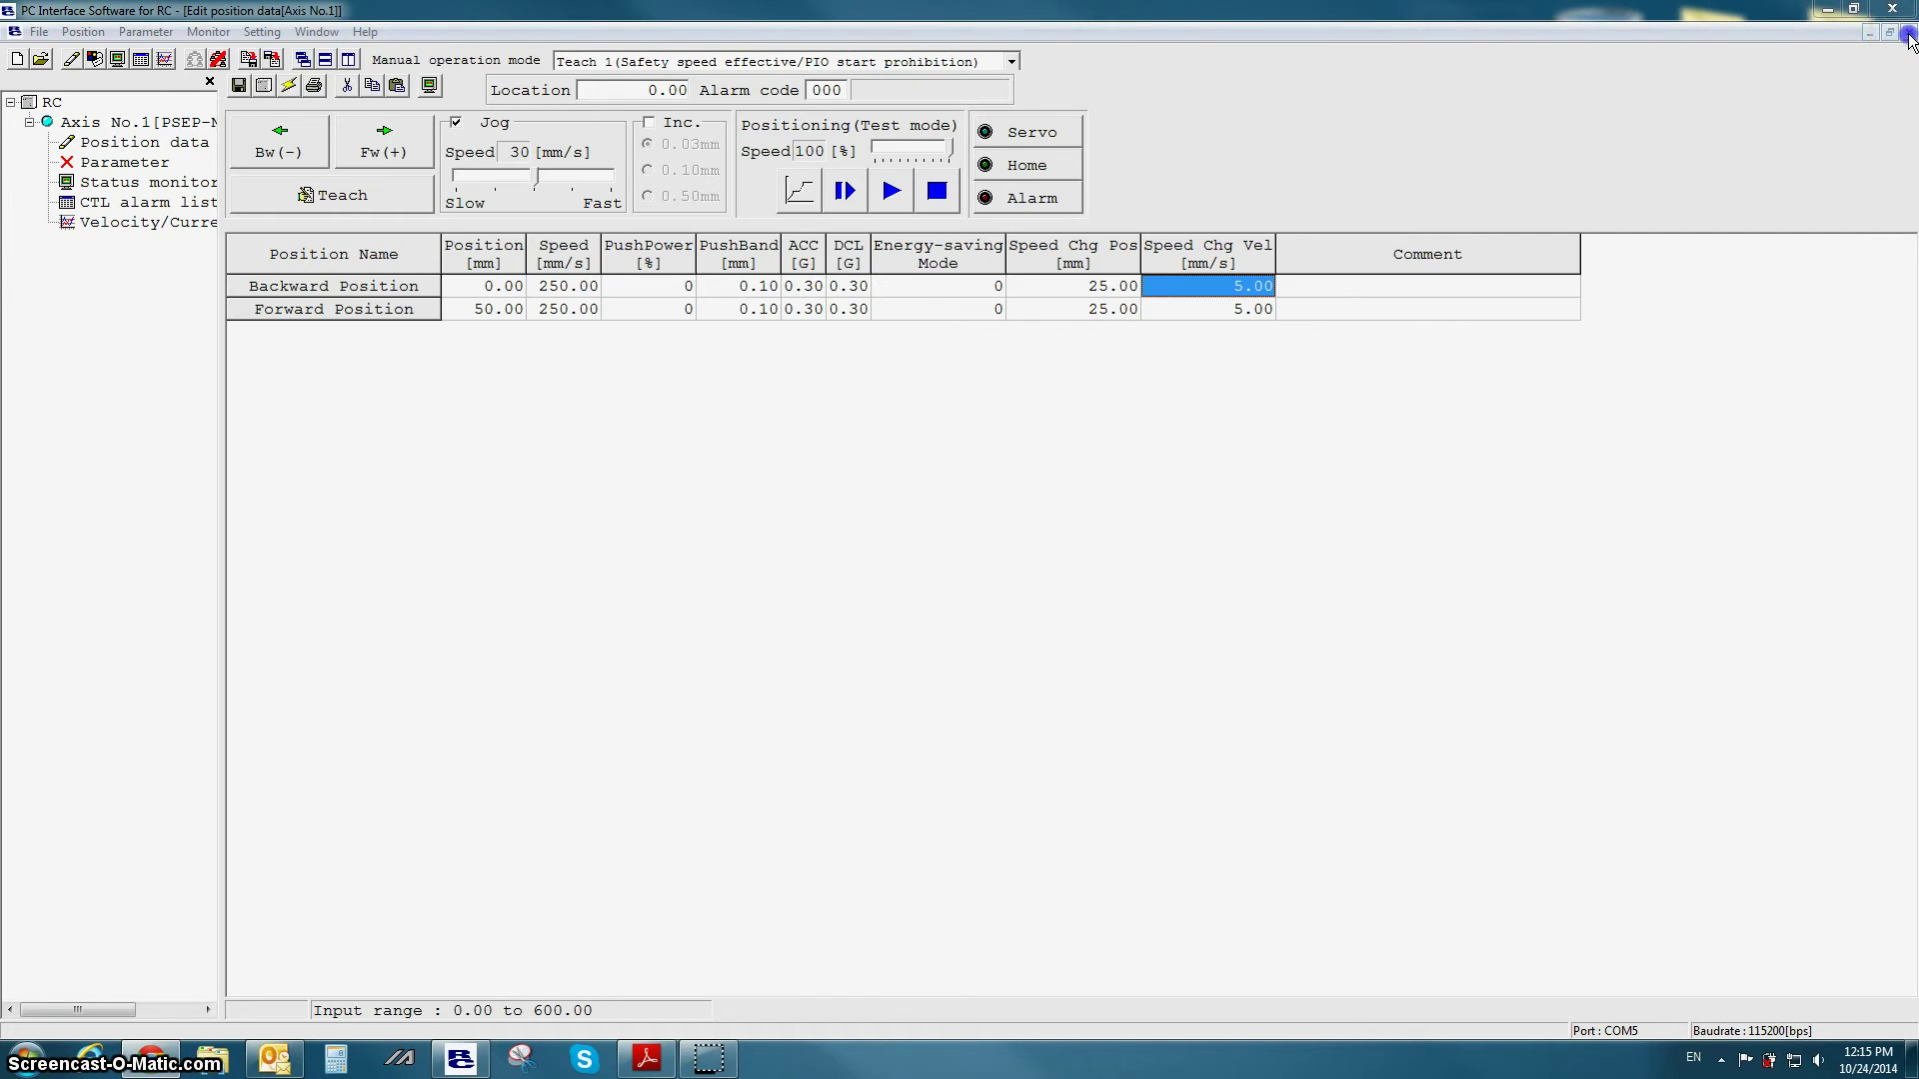
pyautogui.click(1909, 32)
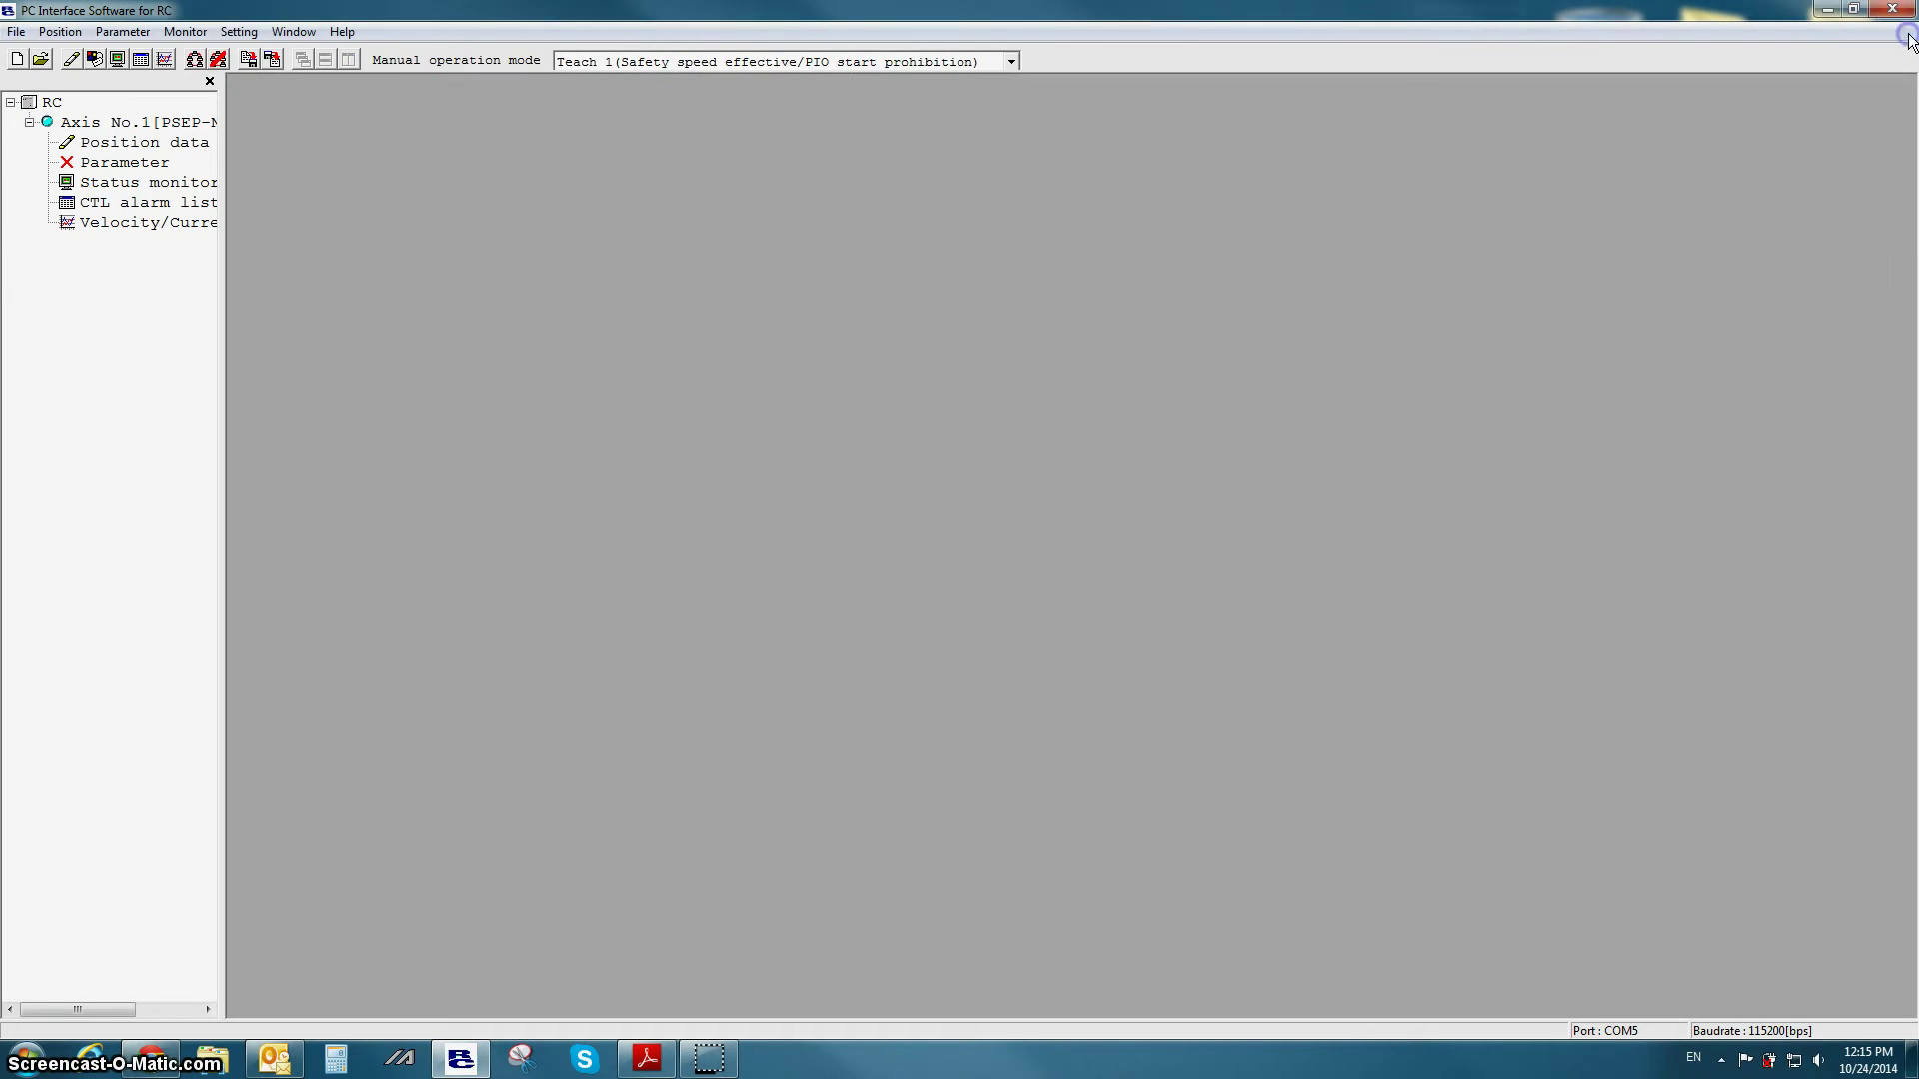
# Apply the SEP controller's initial setting with the Speed Change IO pattern and restart the controller
pyautogui.click(239, 32)
pyautogui.click(264, 76)
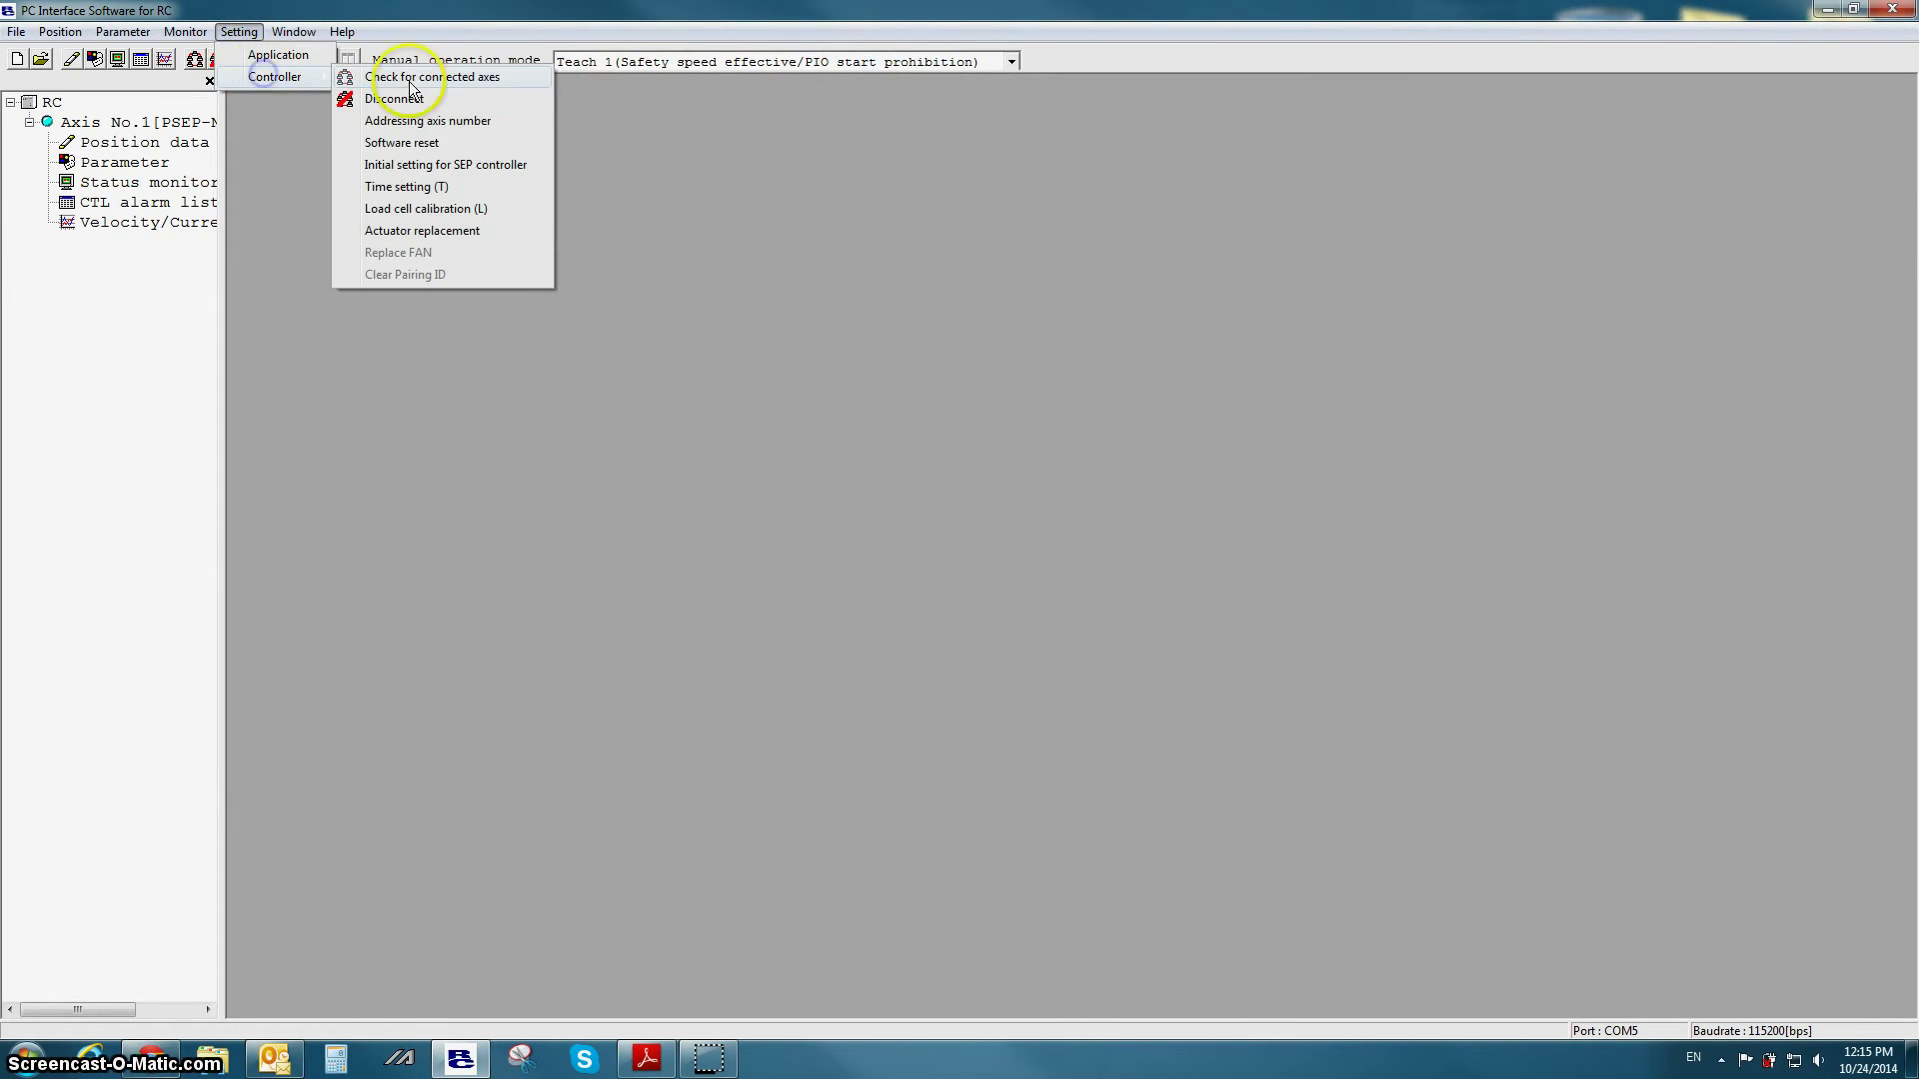
pyautogui.click(429, 165)
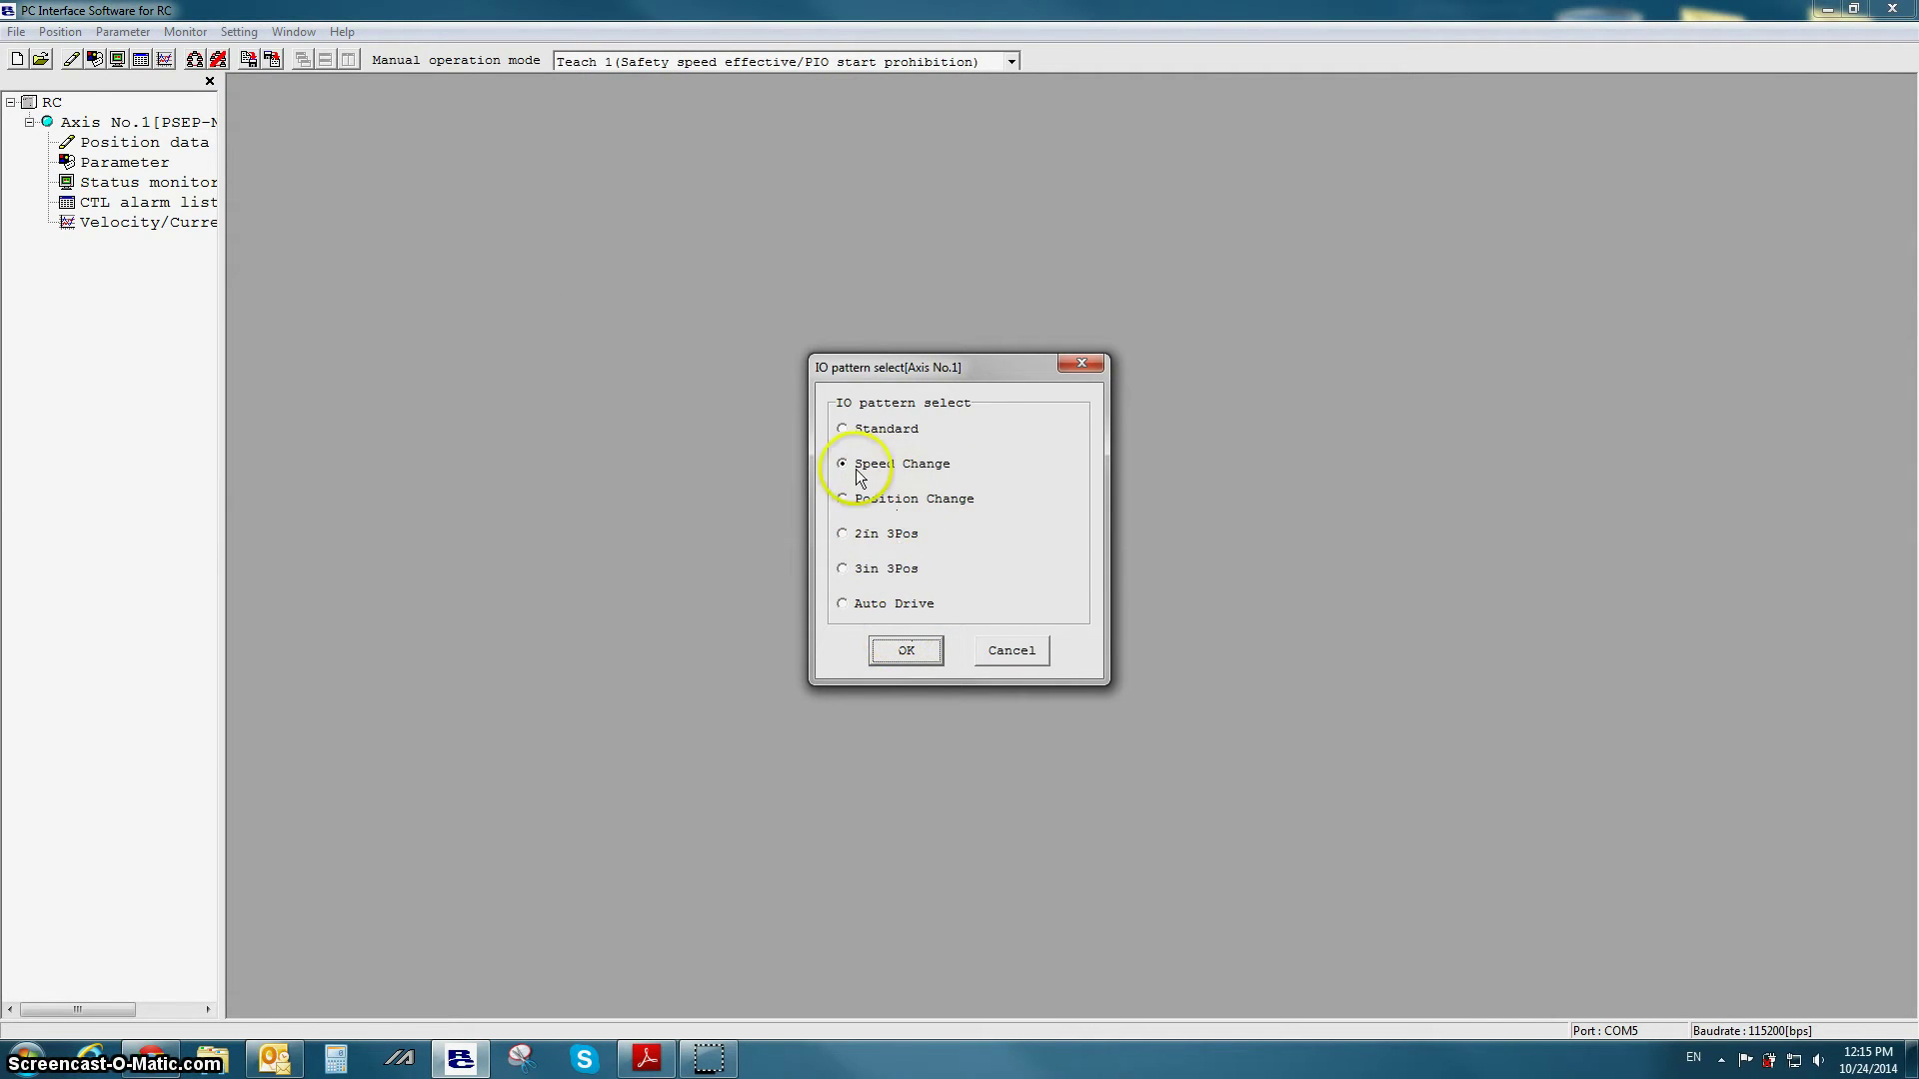
pyautogui.click(891, 651)
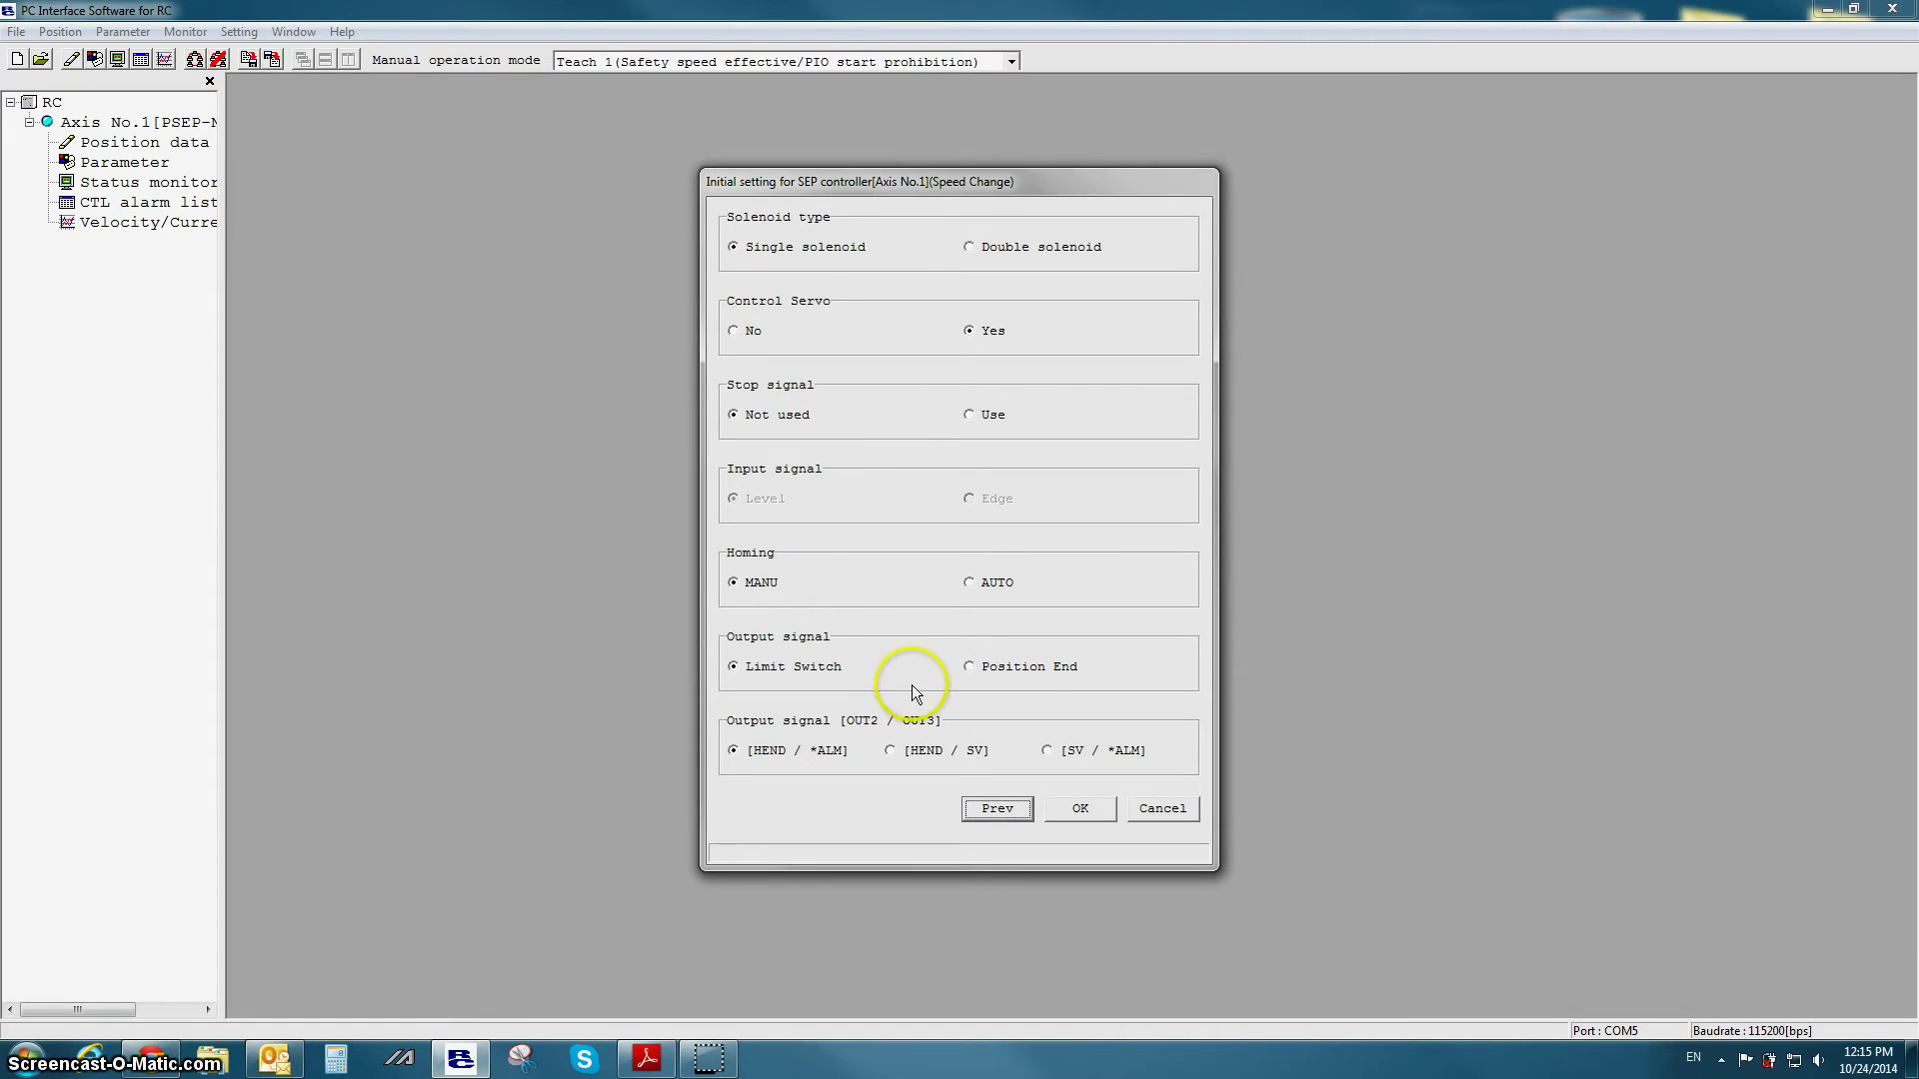
pyautogui.click(1081, 811)
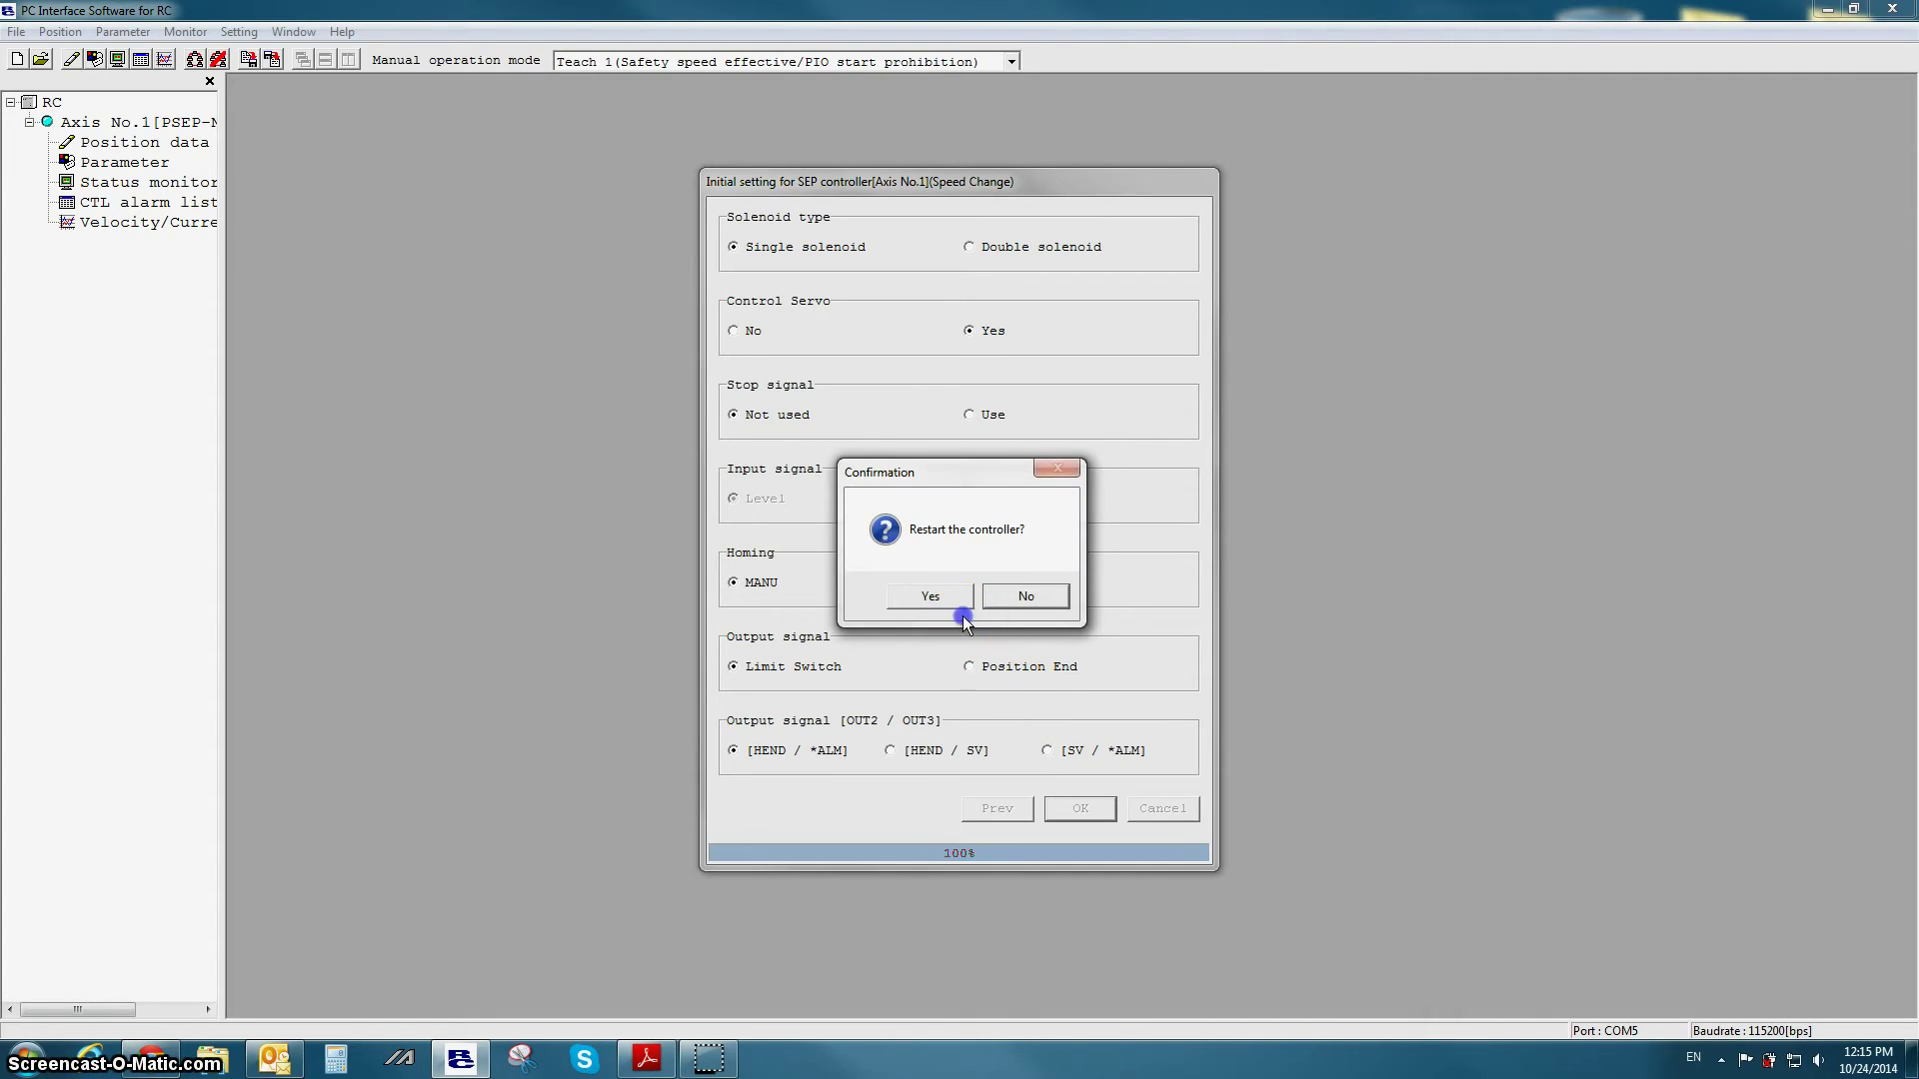
pyautogui.click(944, 594)
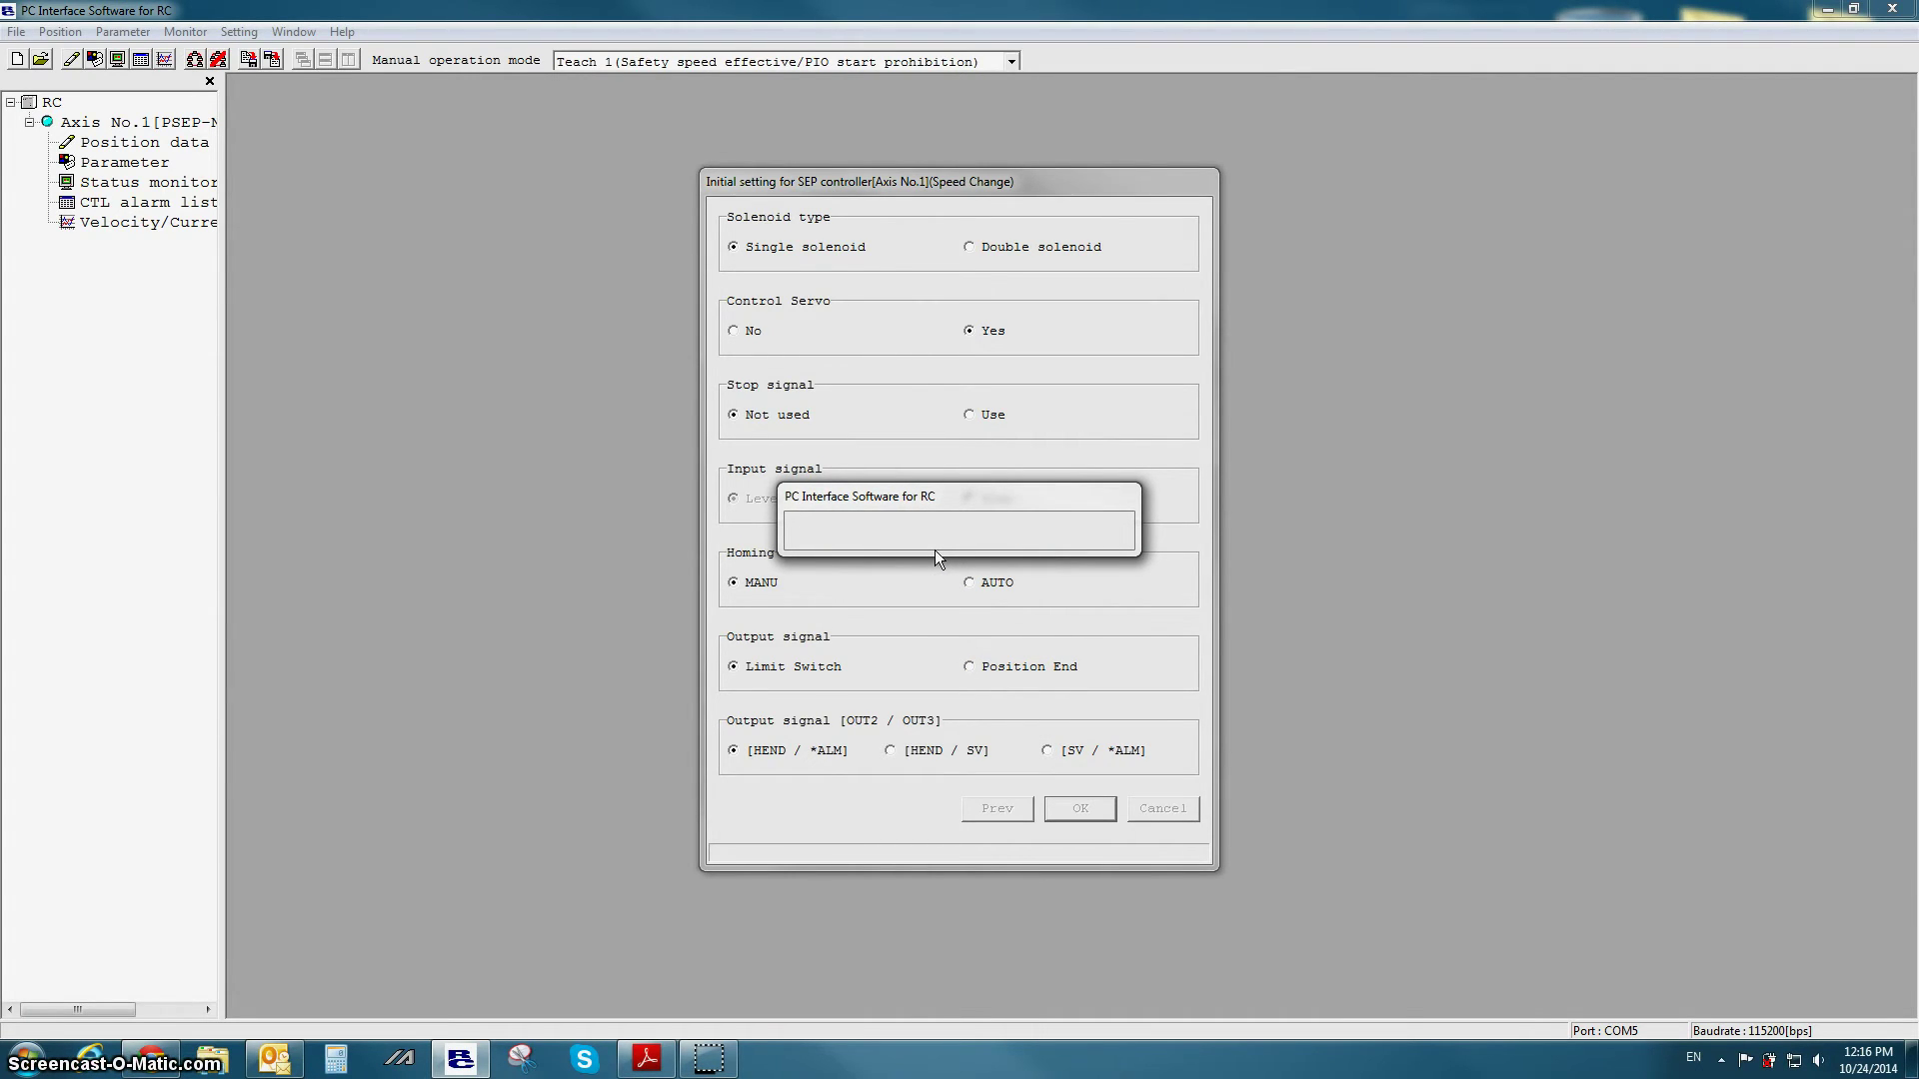
# Open the position data of Axis No.1 in a maximized window and select the entire Forward Position row
pyautogui.doubleClick(95, 142)
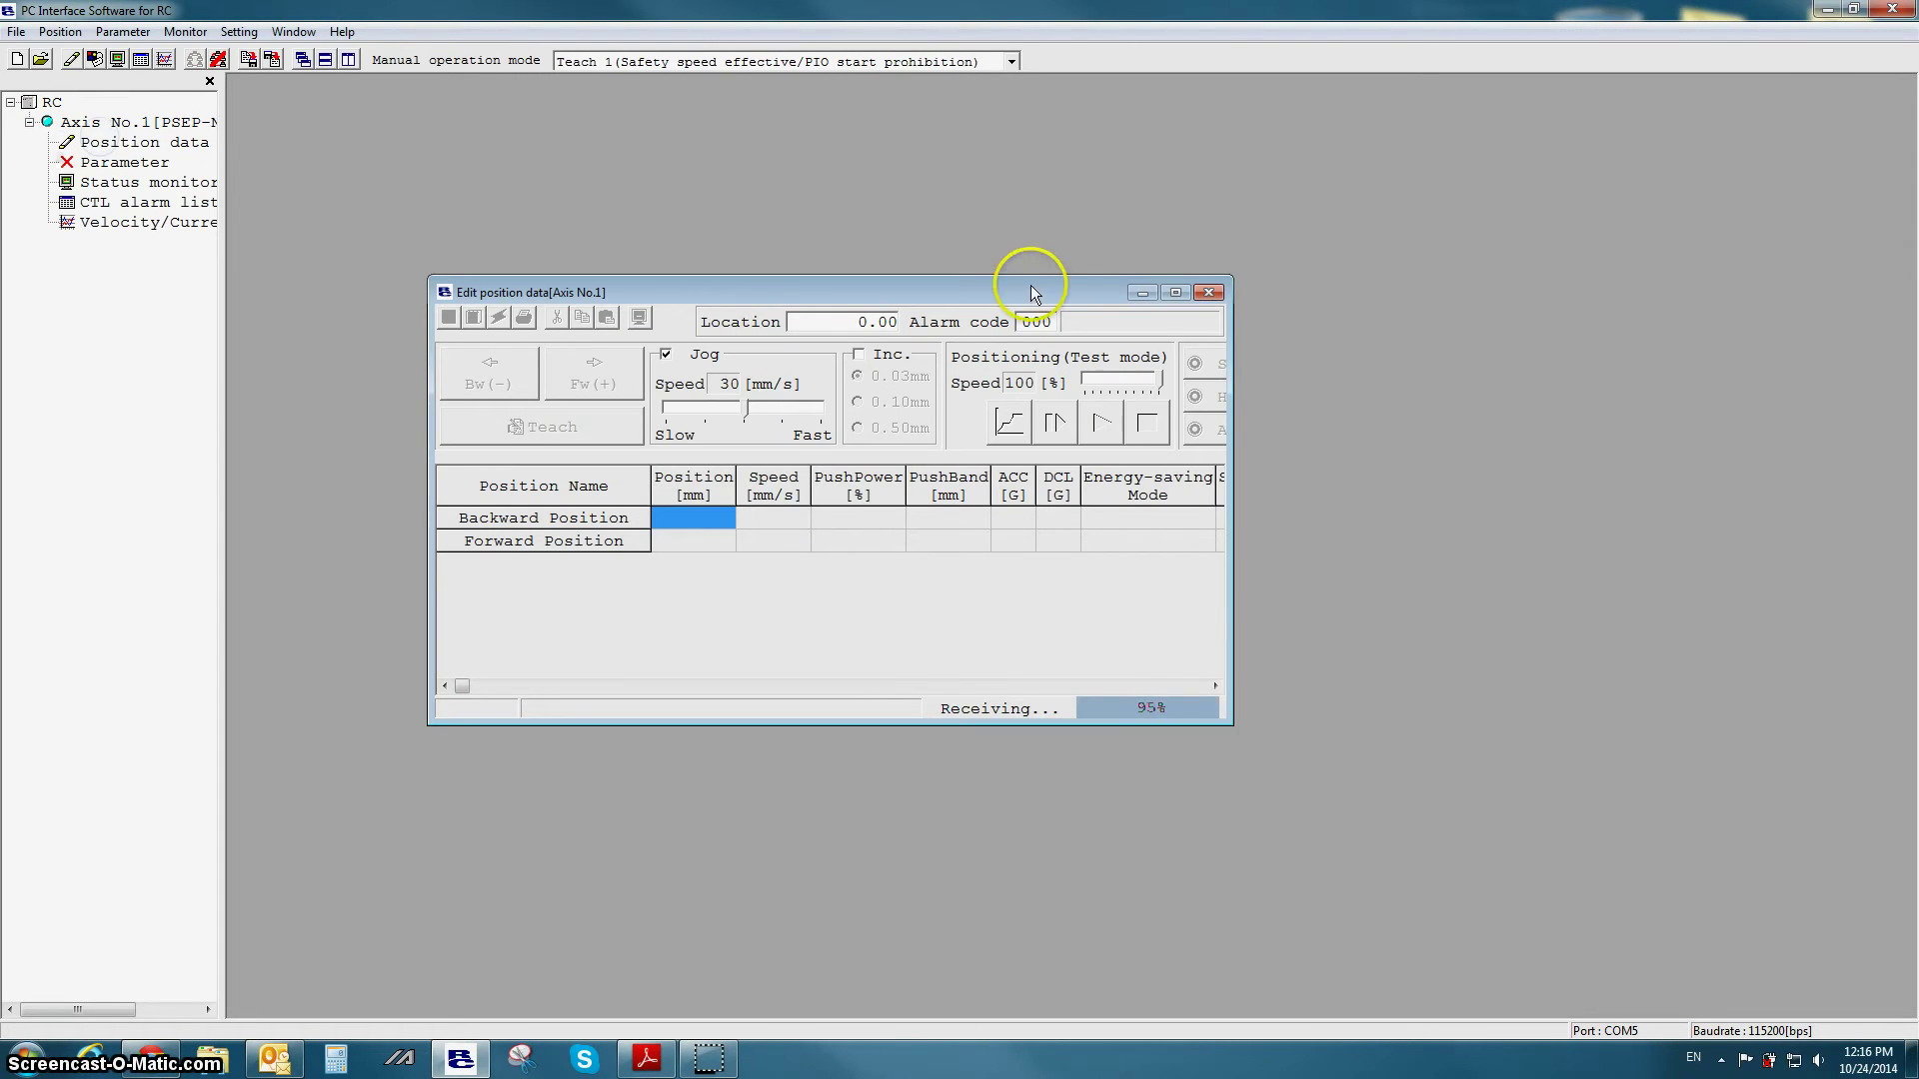
pyautogui.click(1176, 292)
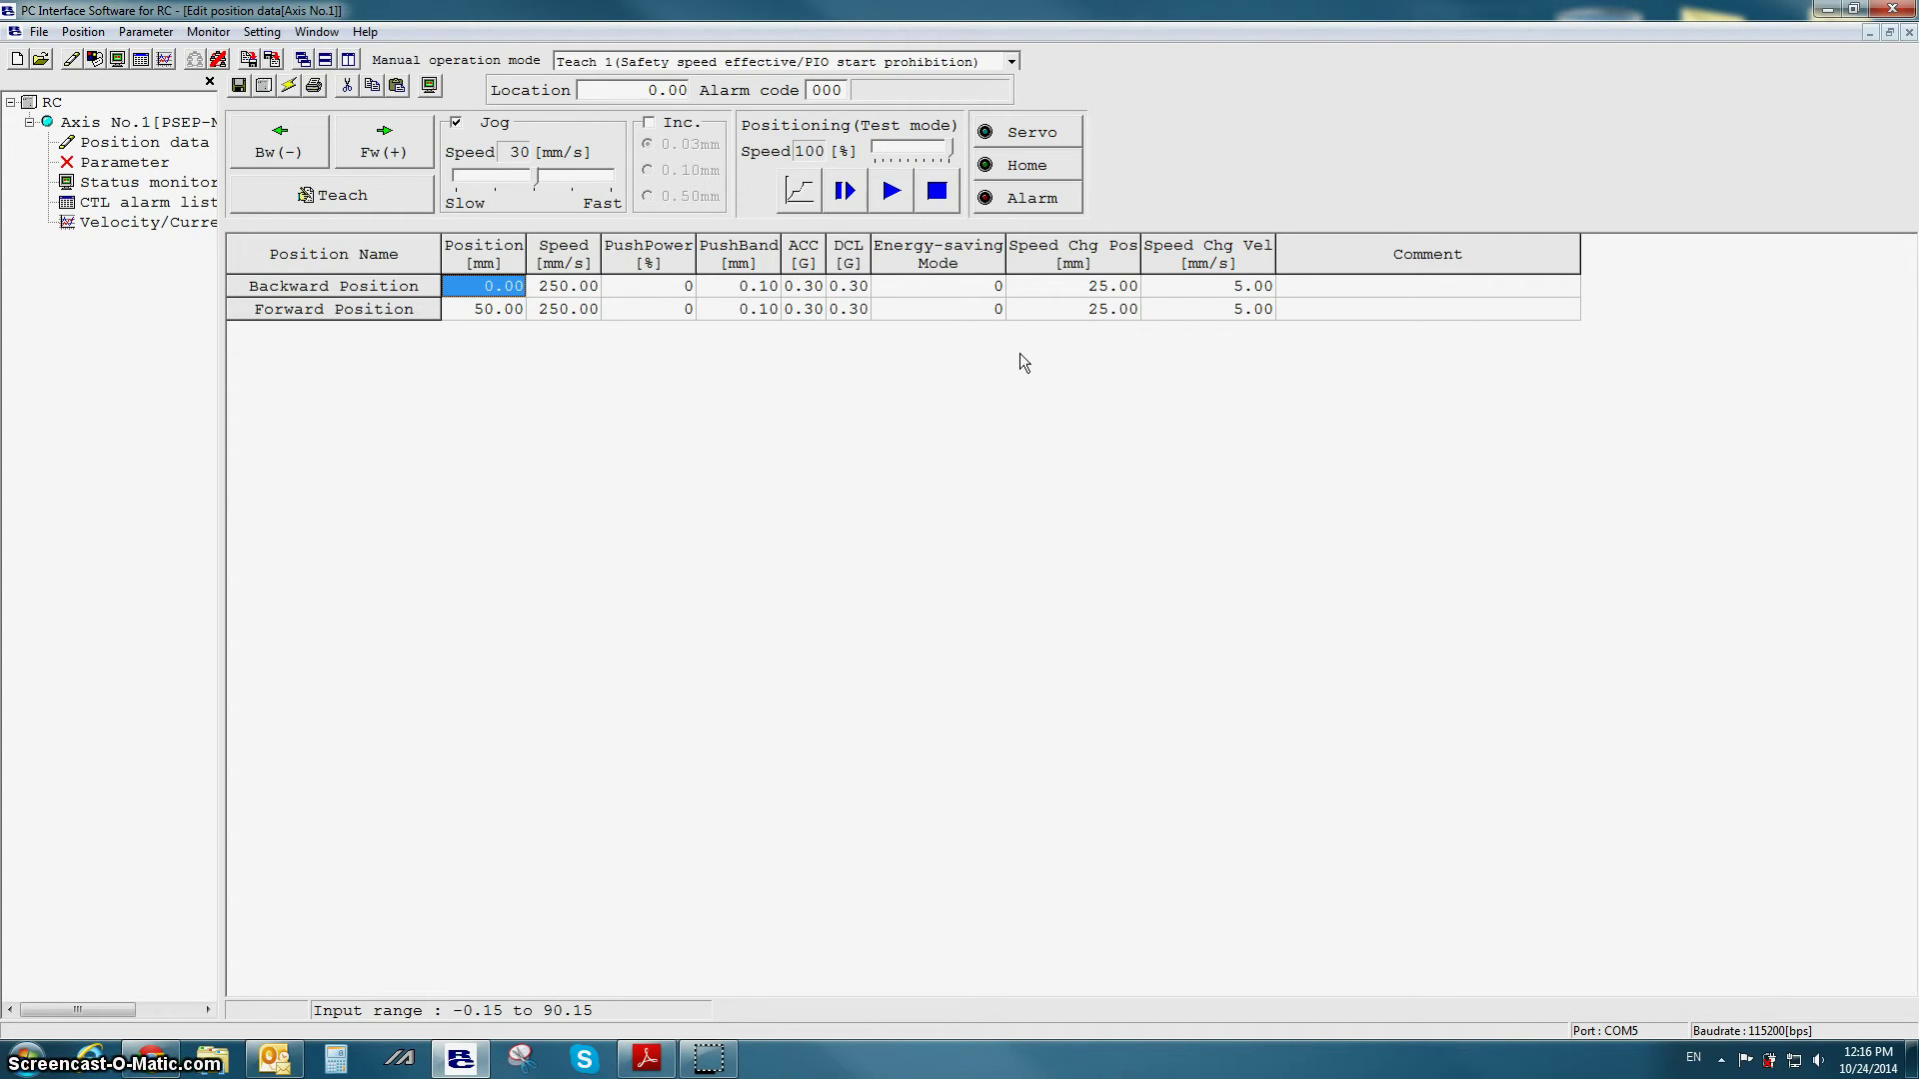
pyautogui.click(474, 312)
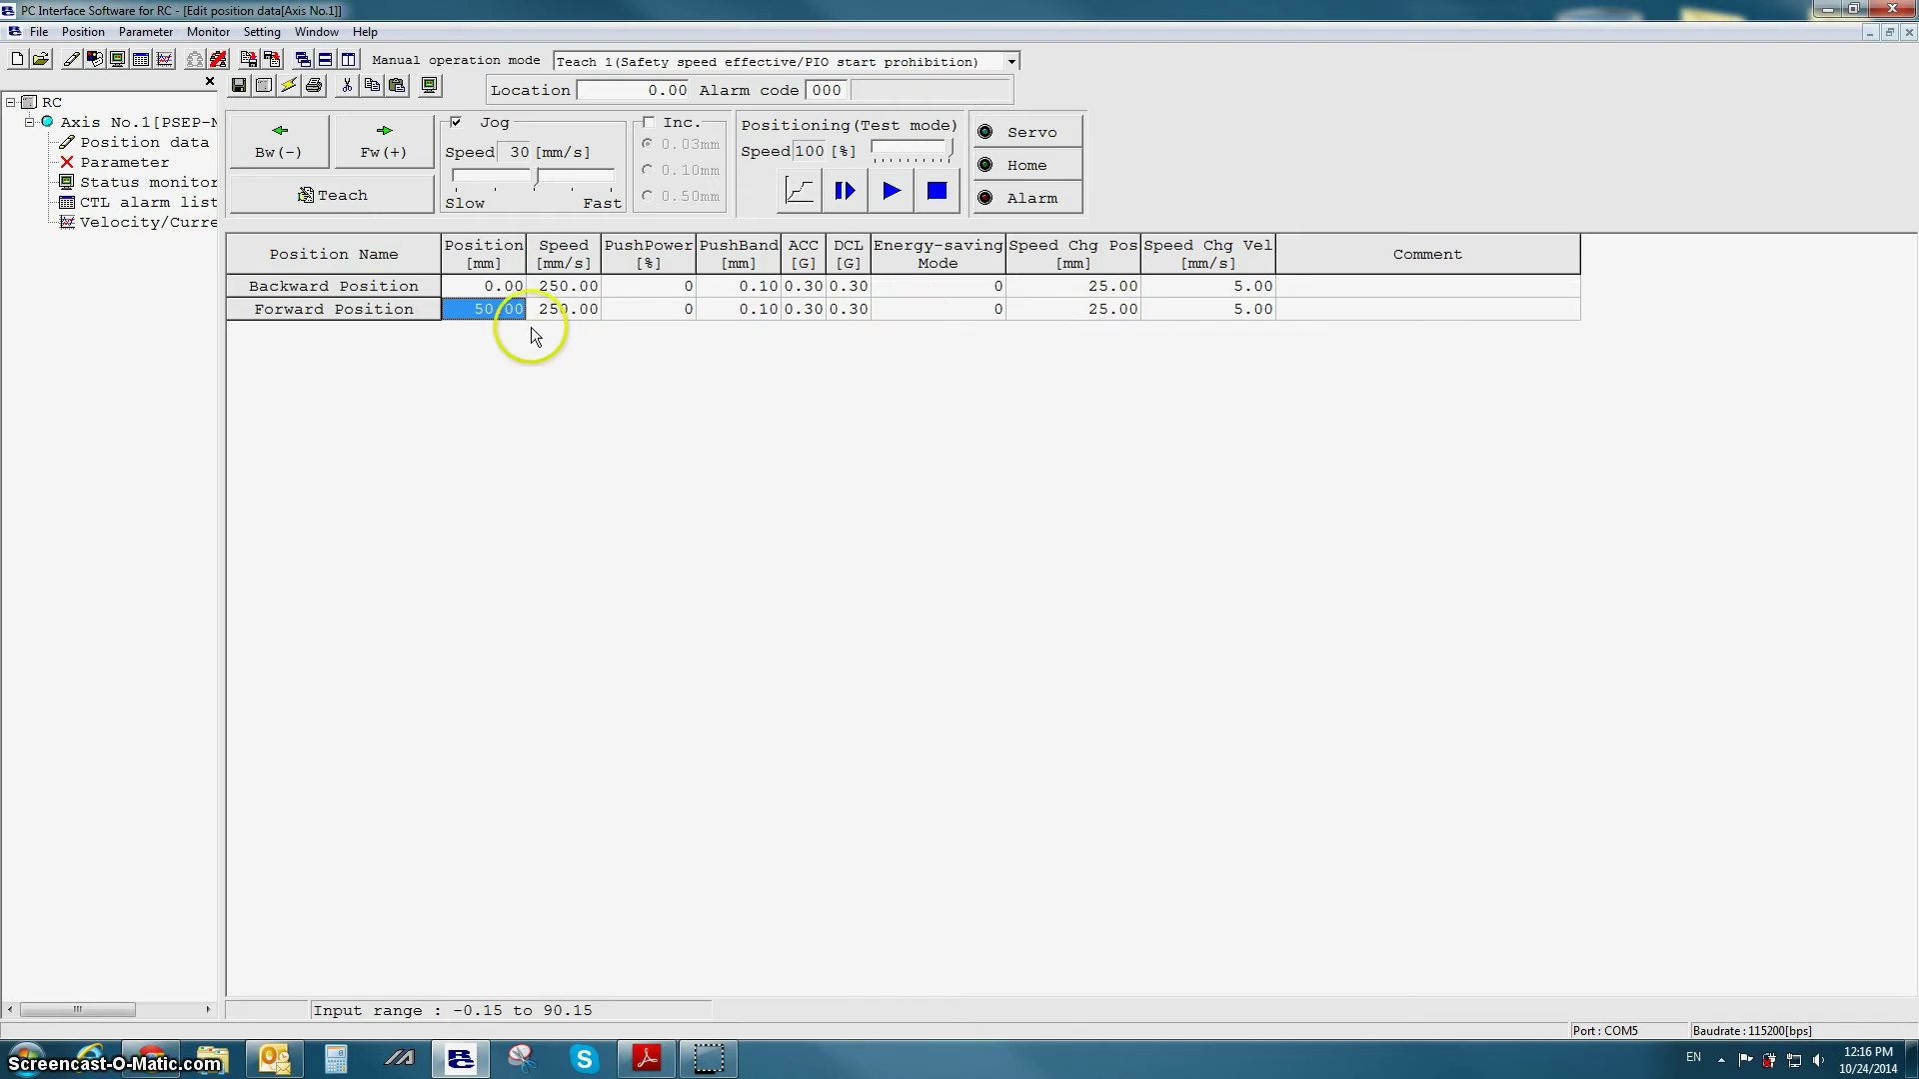
pyautogui.moveTo(502, 309); pyautogui.dragTo(1459, 326)
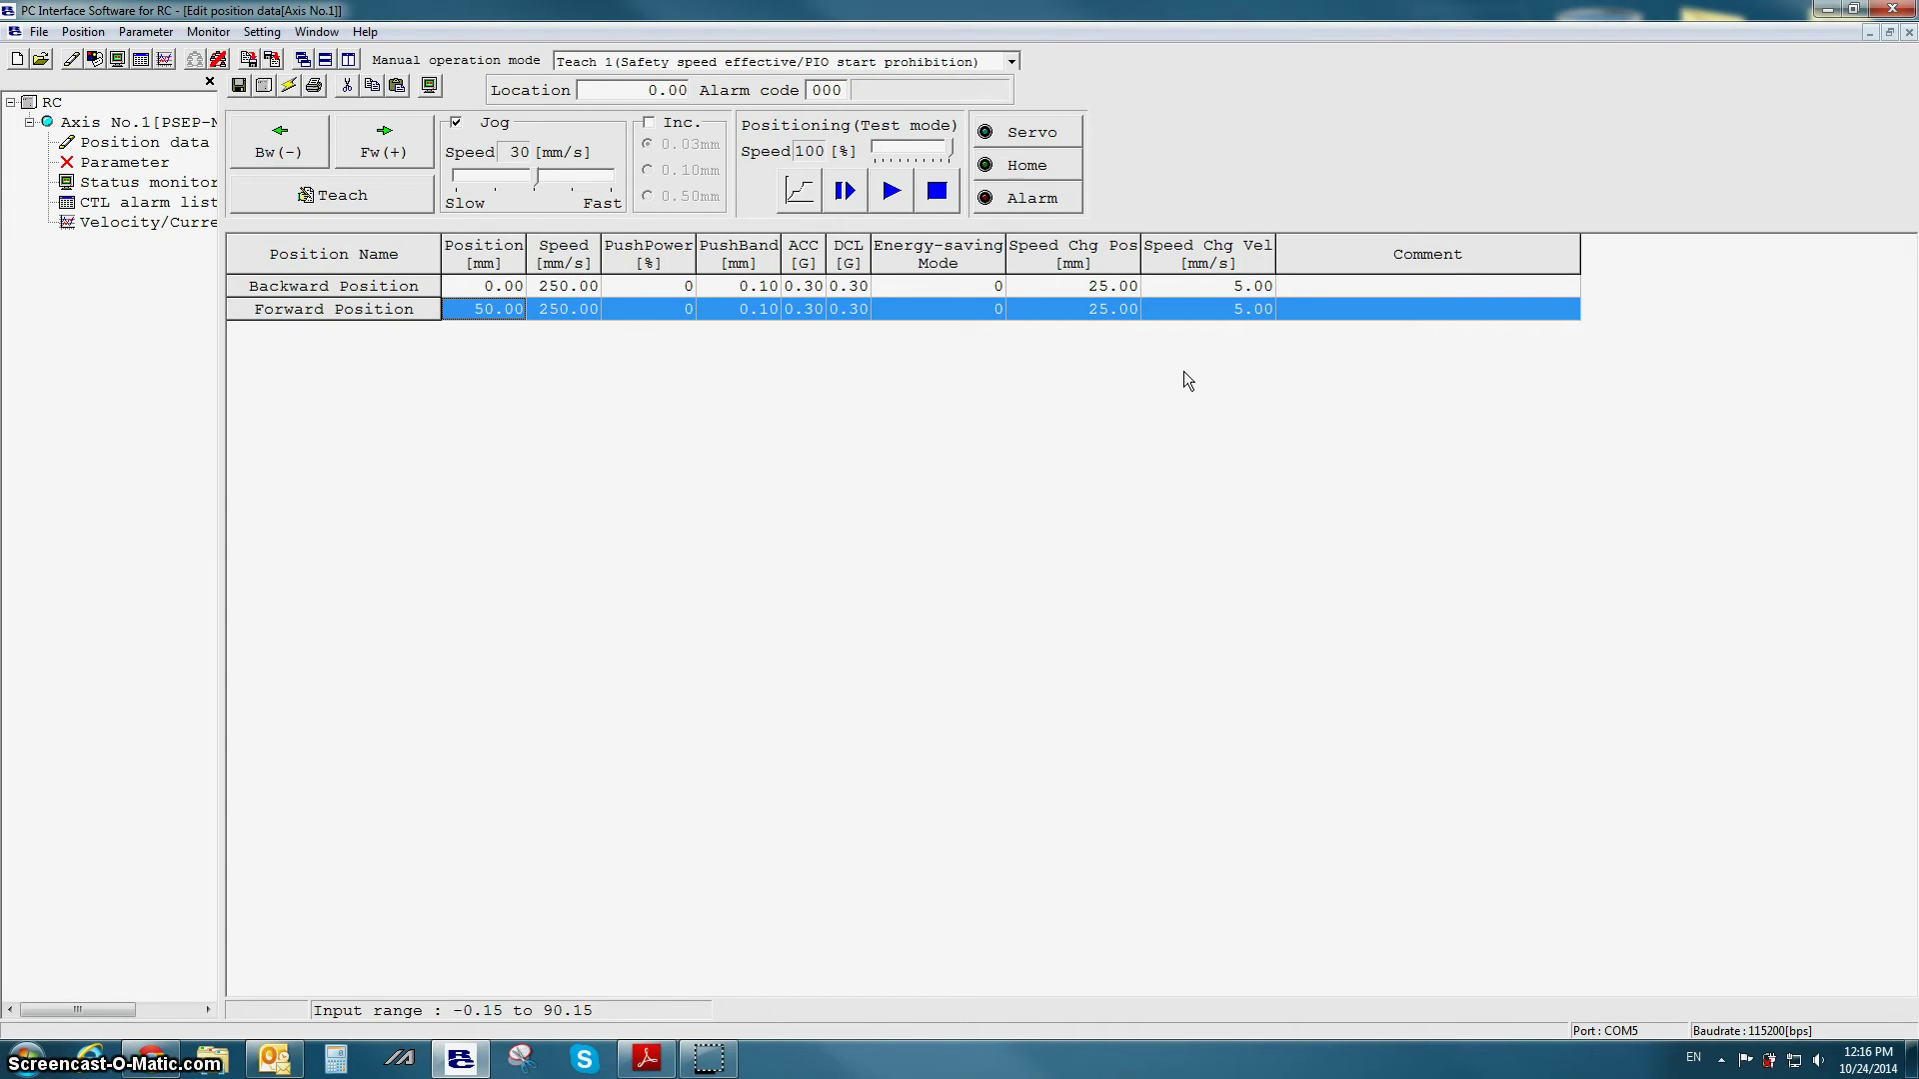
# Turn on Speed Change for the positioning test mode and close the position data window
pyautogui.click(800, 190)
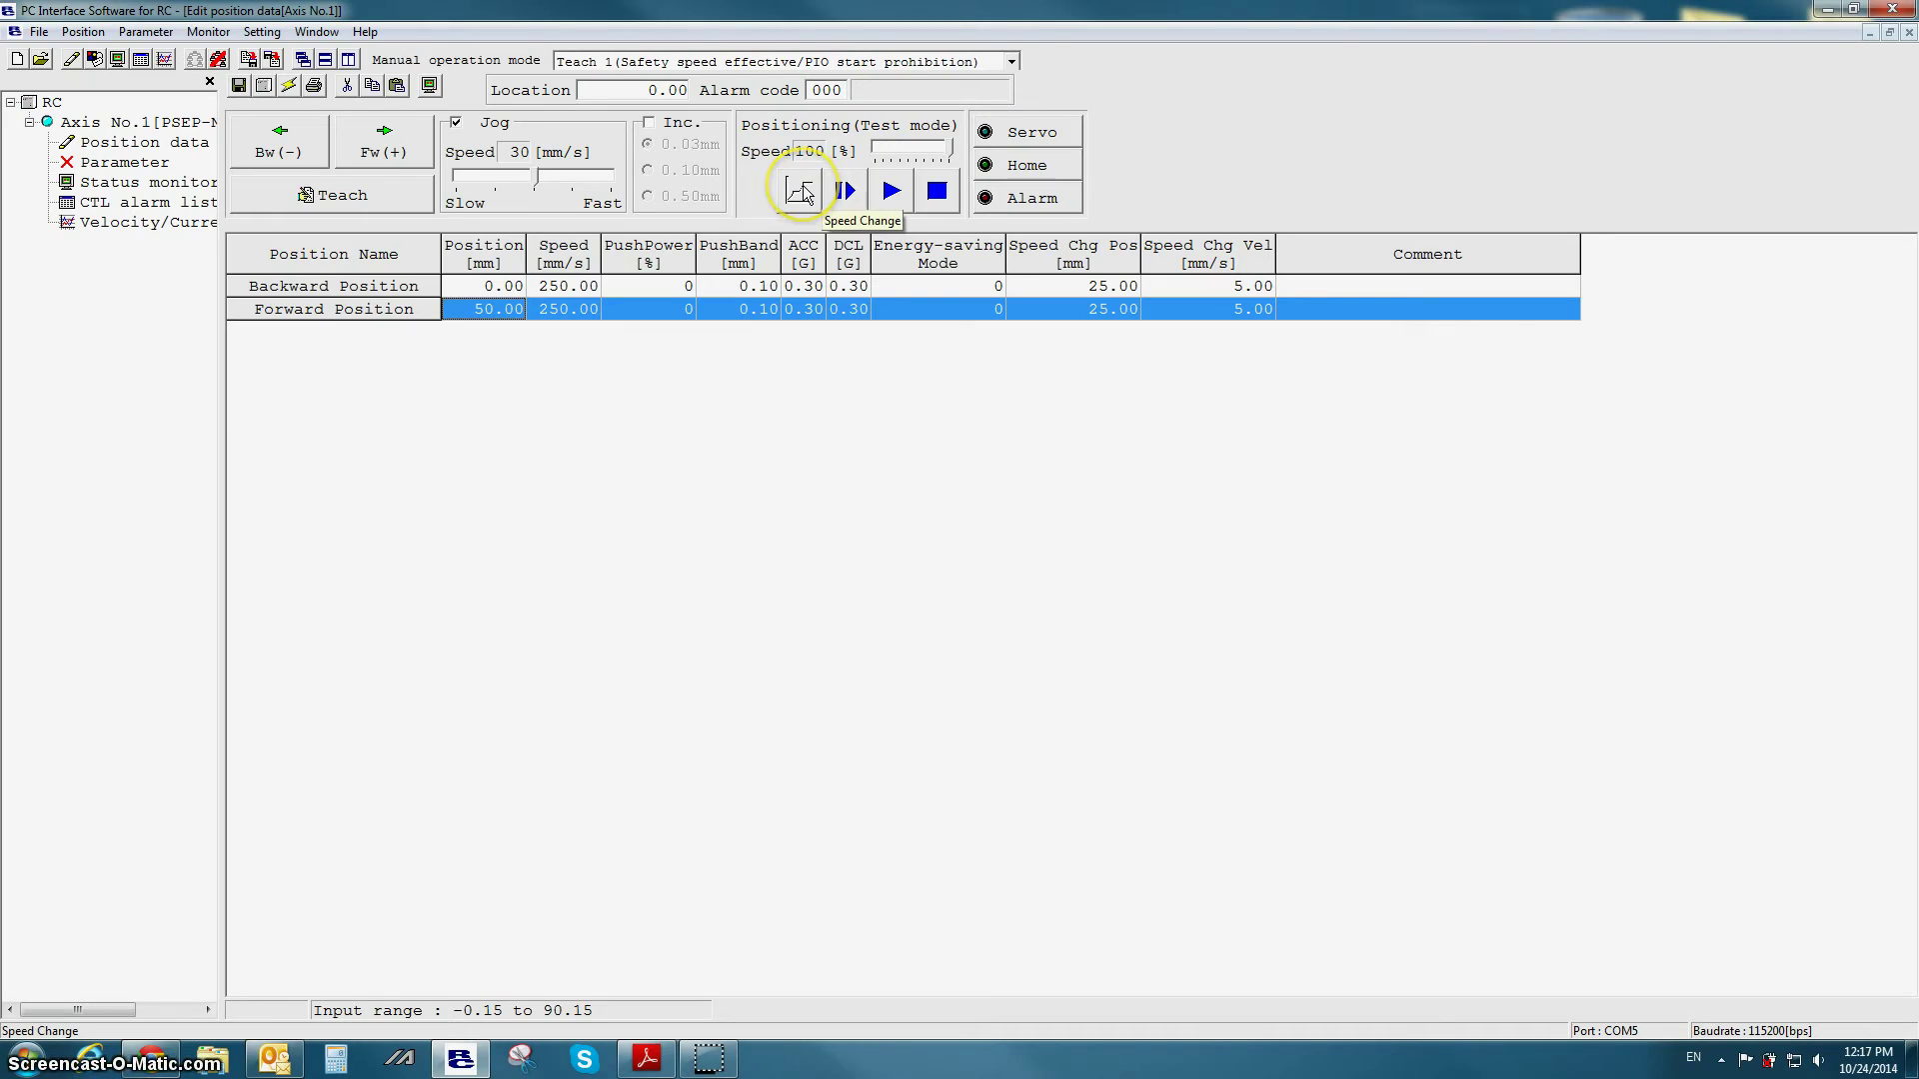
pyautogui.click(802, 190)
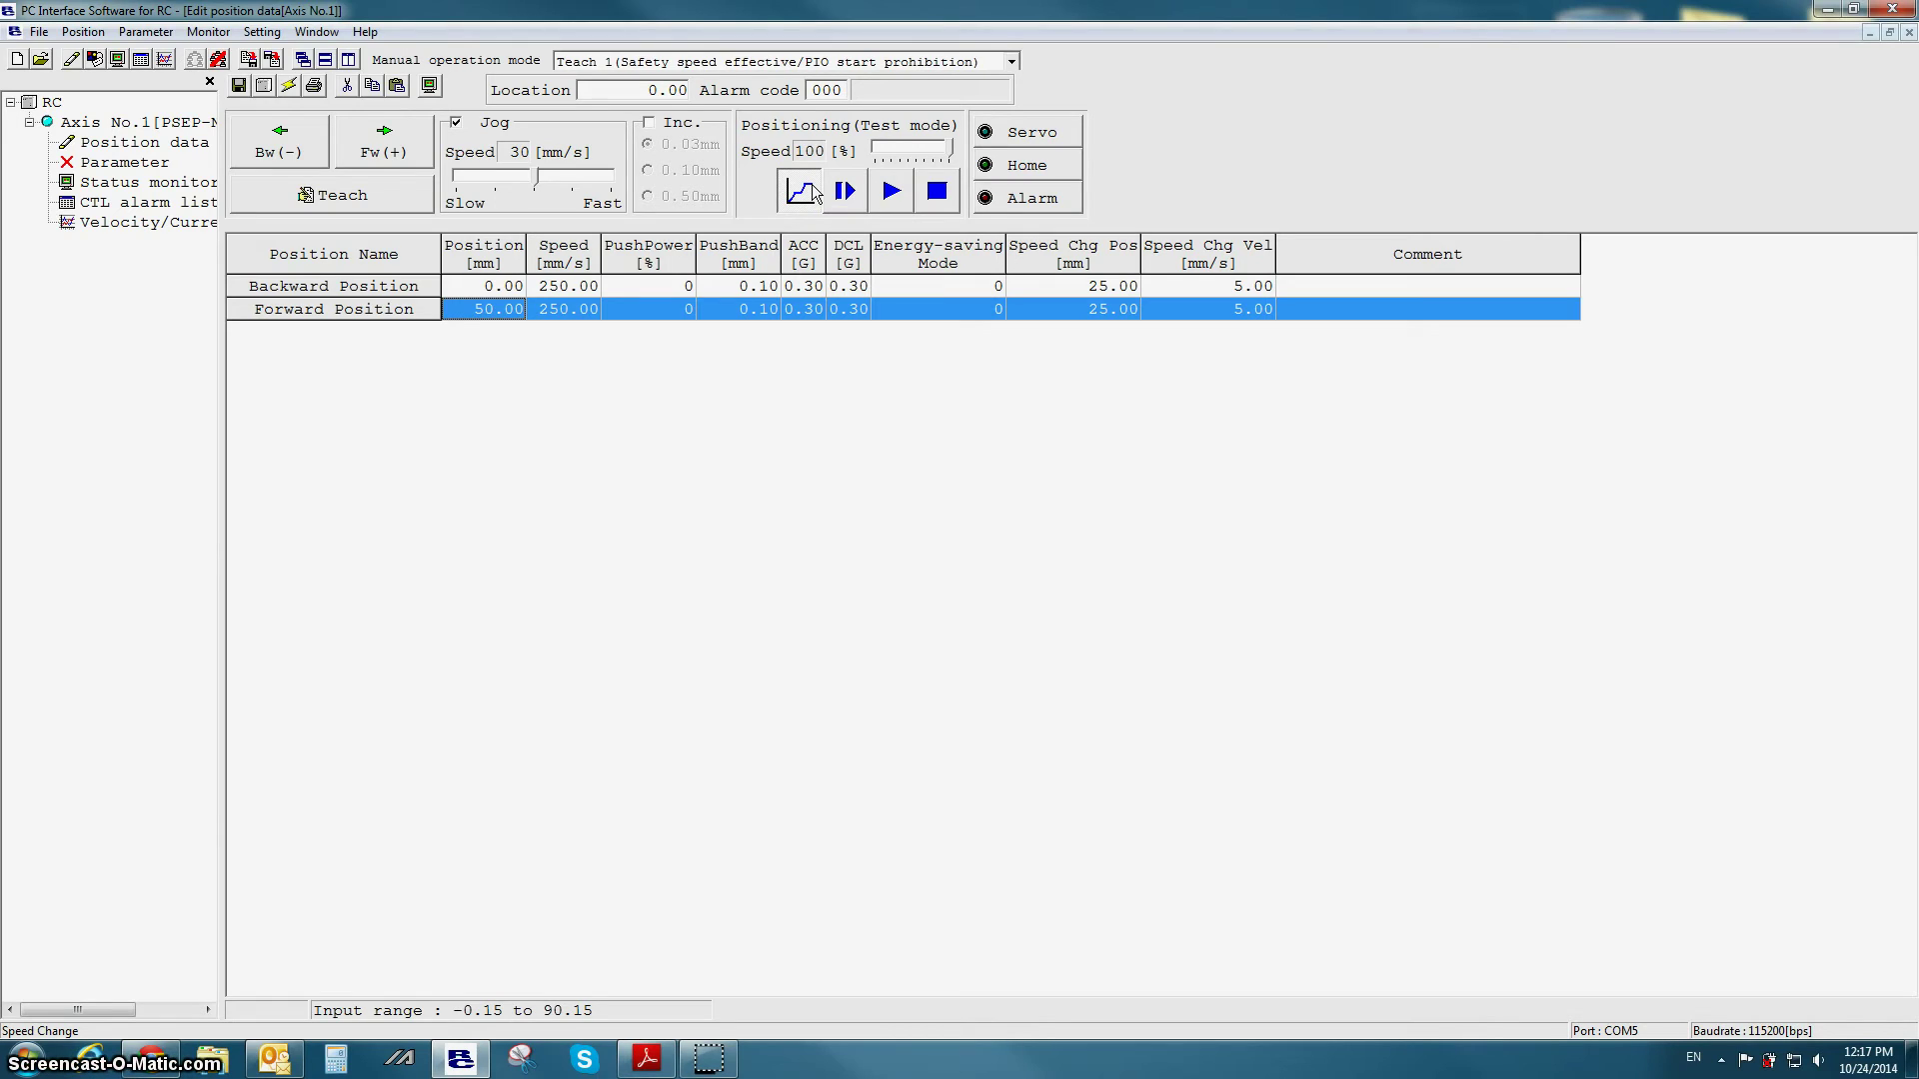
pyautogui.click(826, 314)
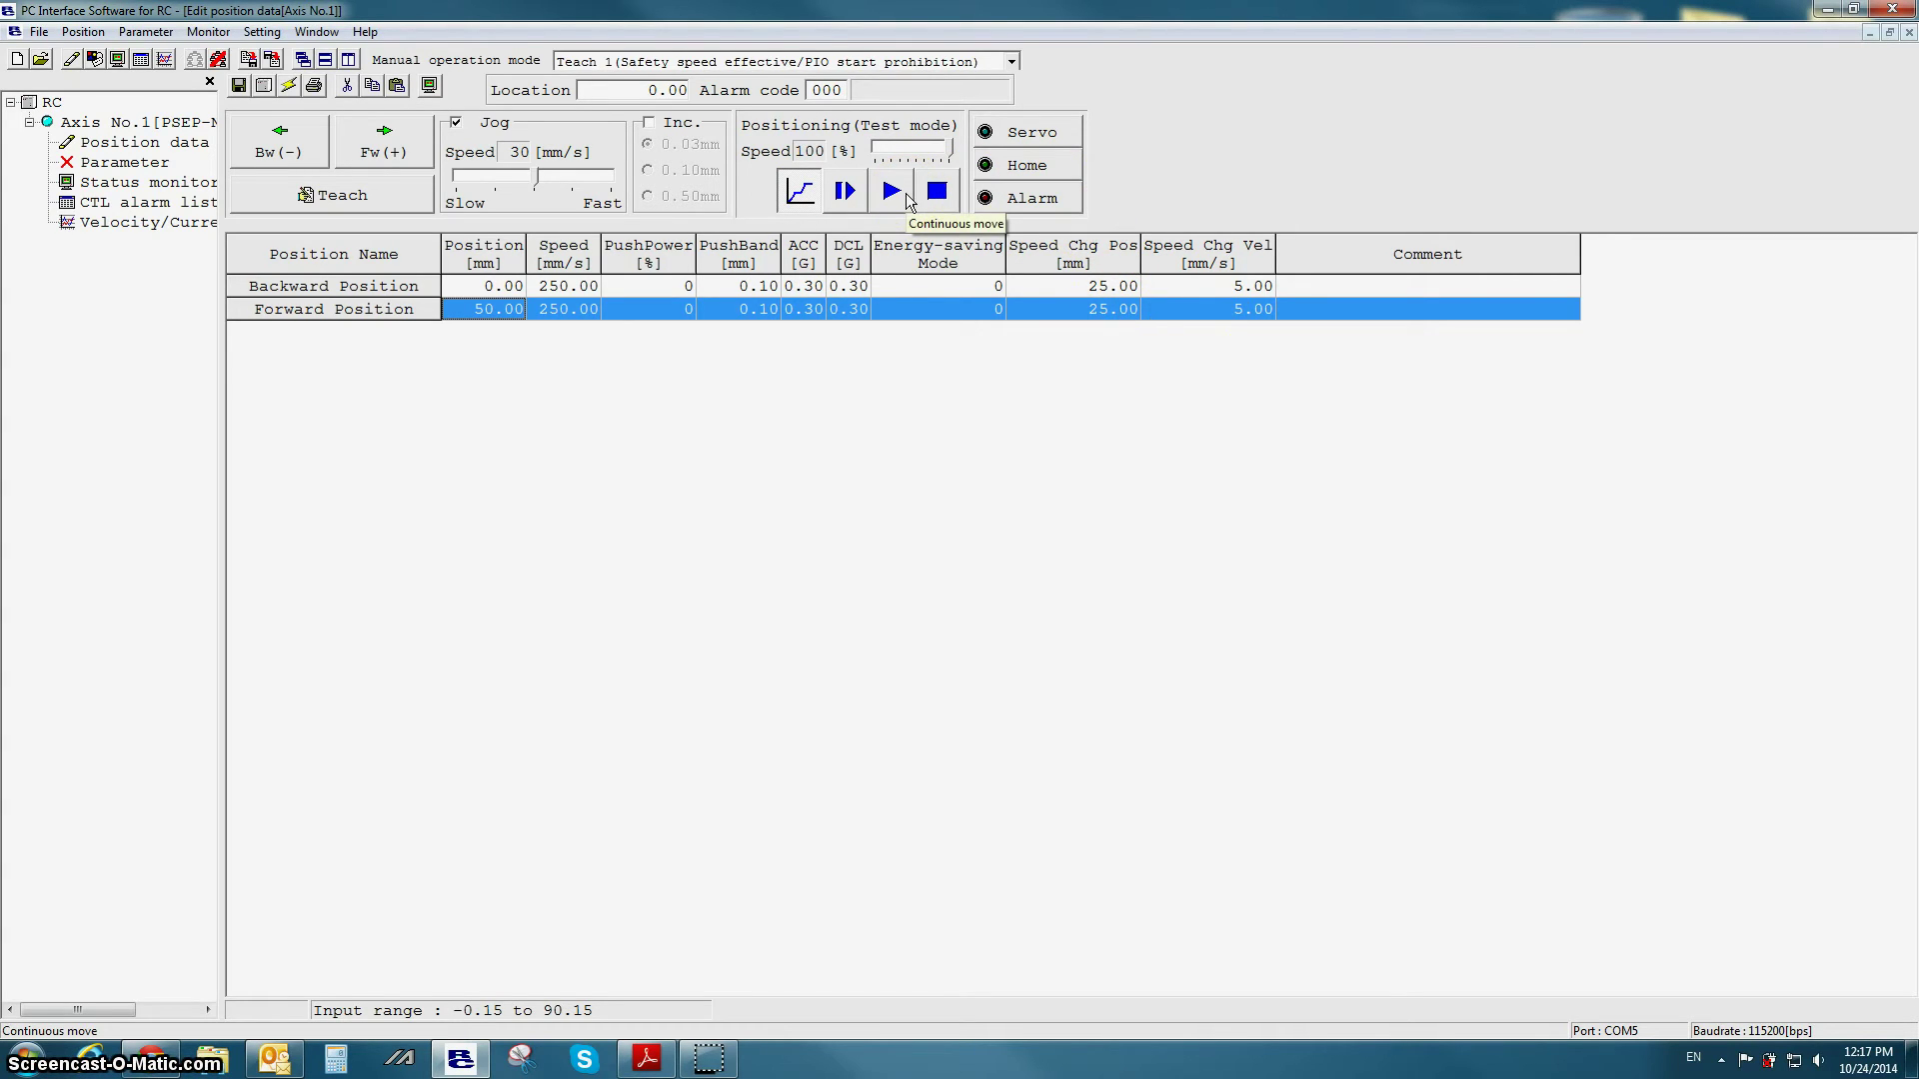
pyautogui.click(1909, 33)
# Apply the SEP controller's initial setting with the Position Change IO pattern, and review the position data in a maximized window before closing it
pyautogui.click(238, 31)
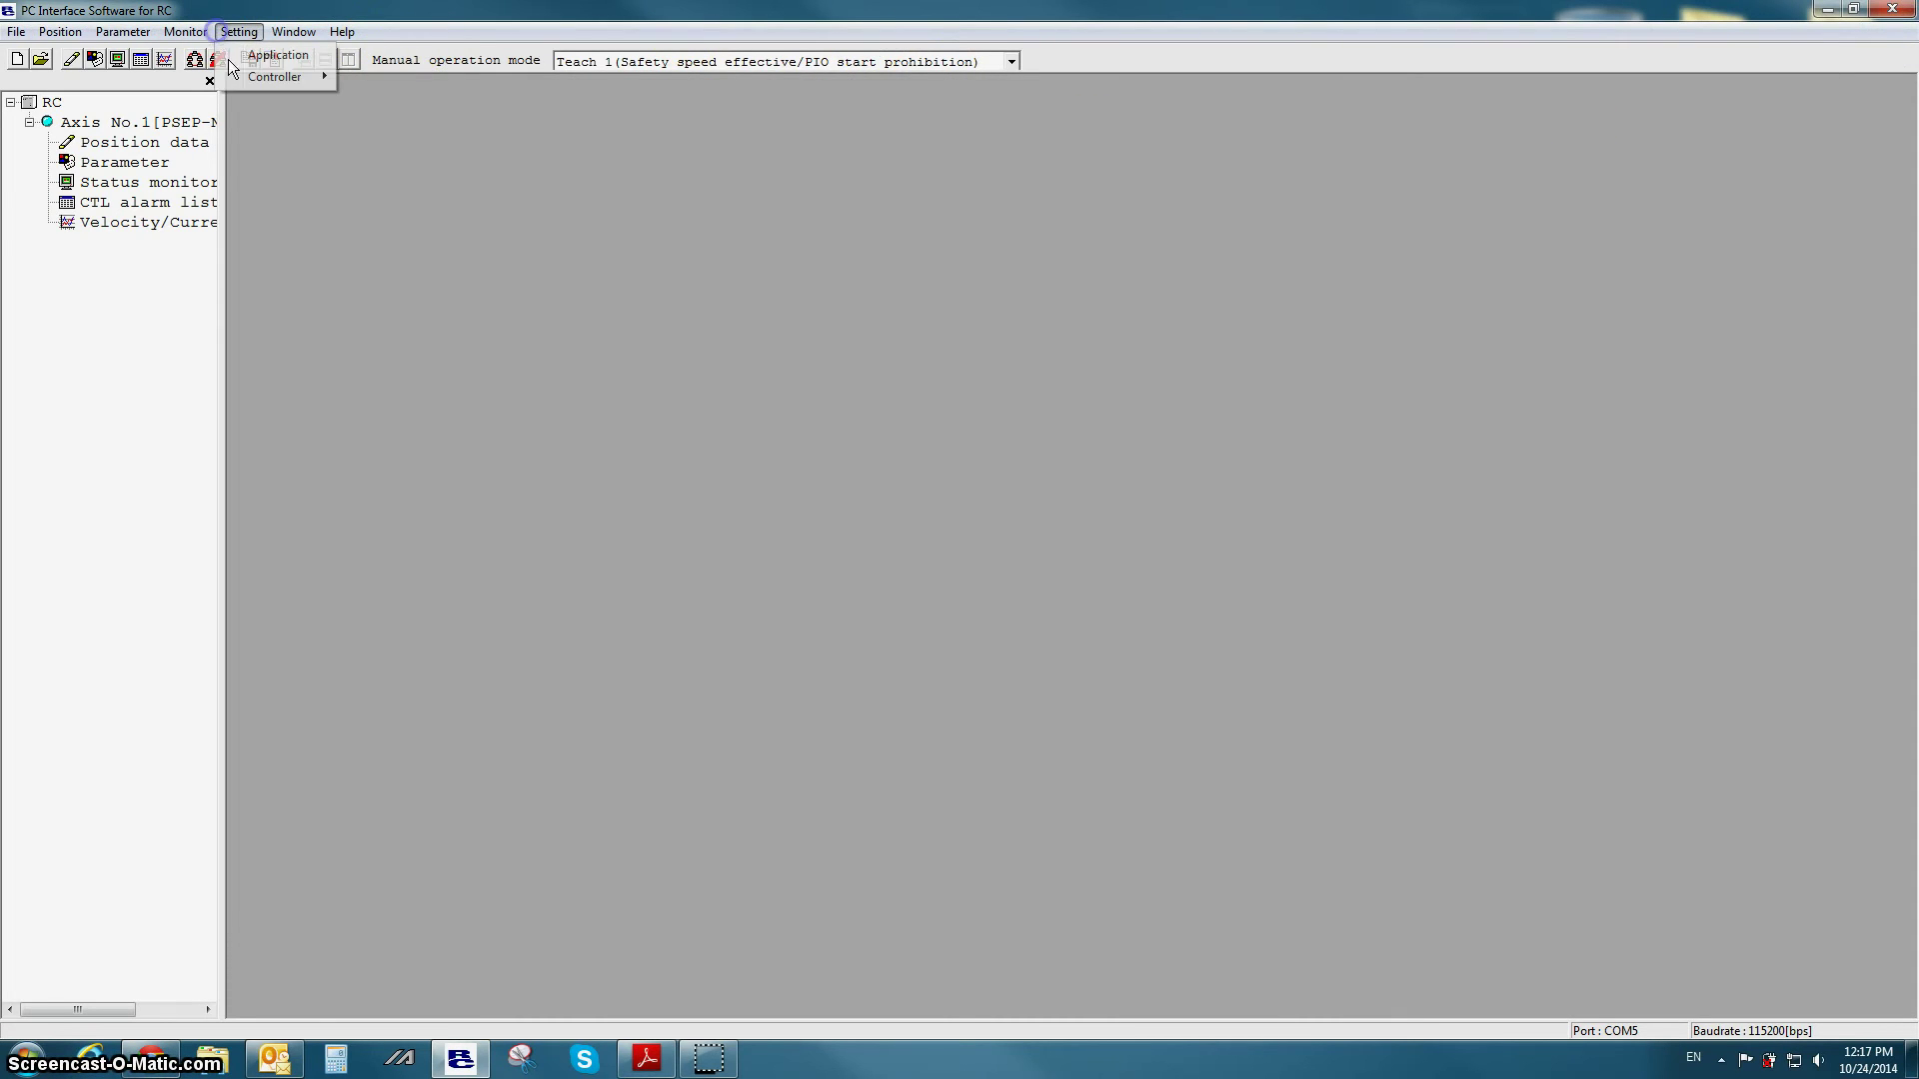
pyautogui.click(272, 77)
pyautogui.click(423, 162)
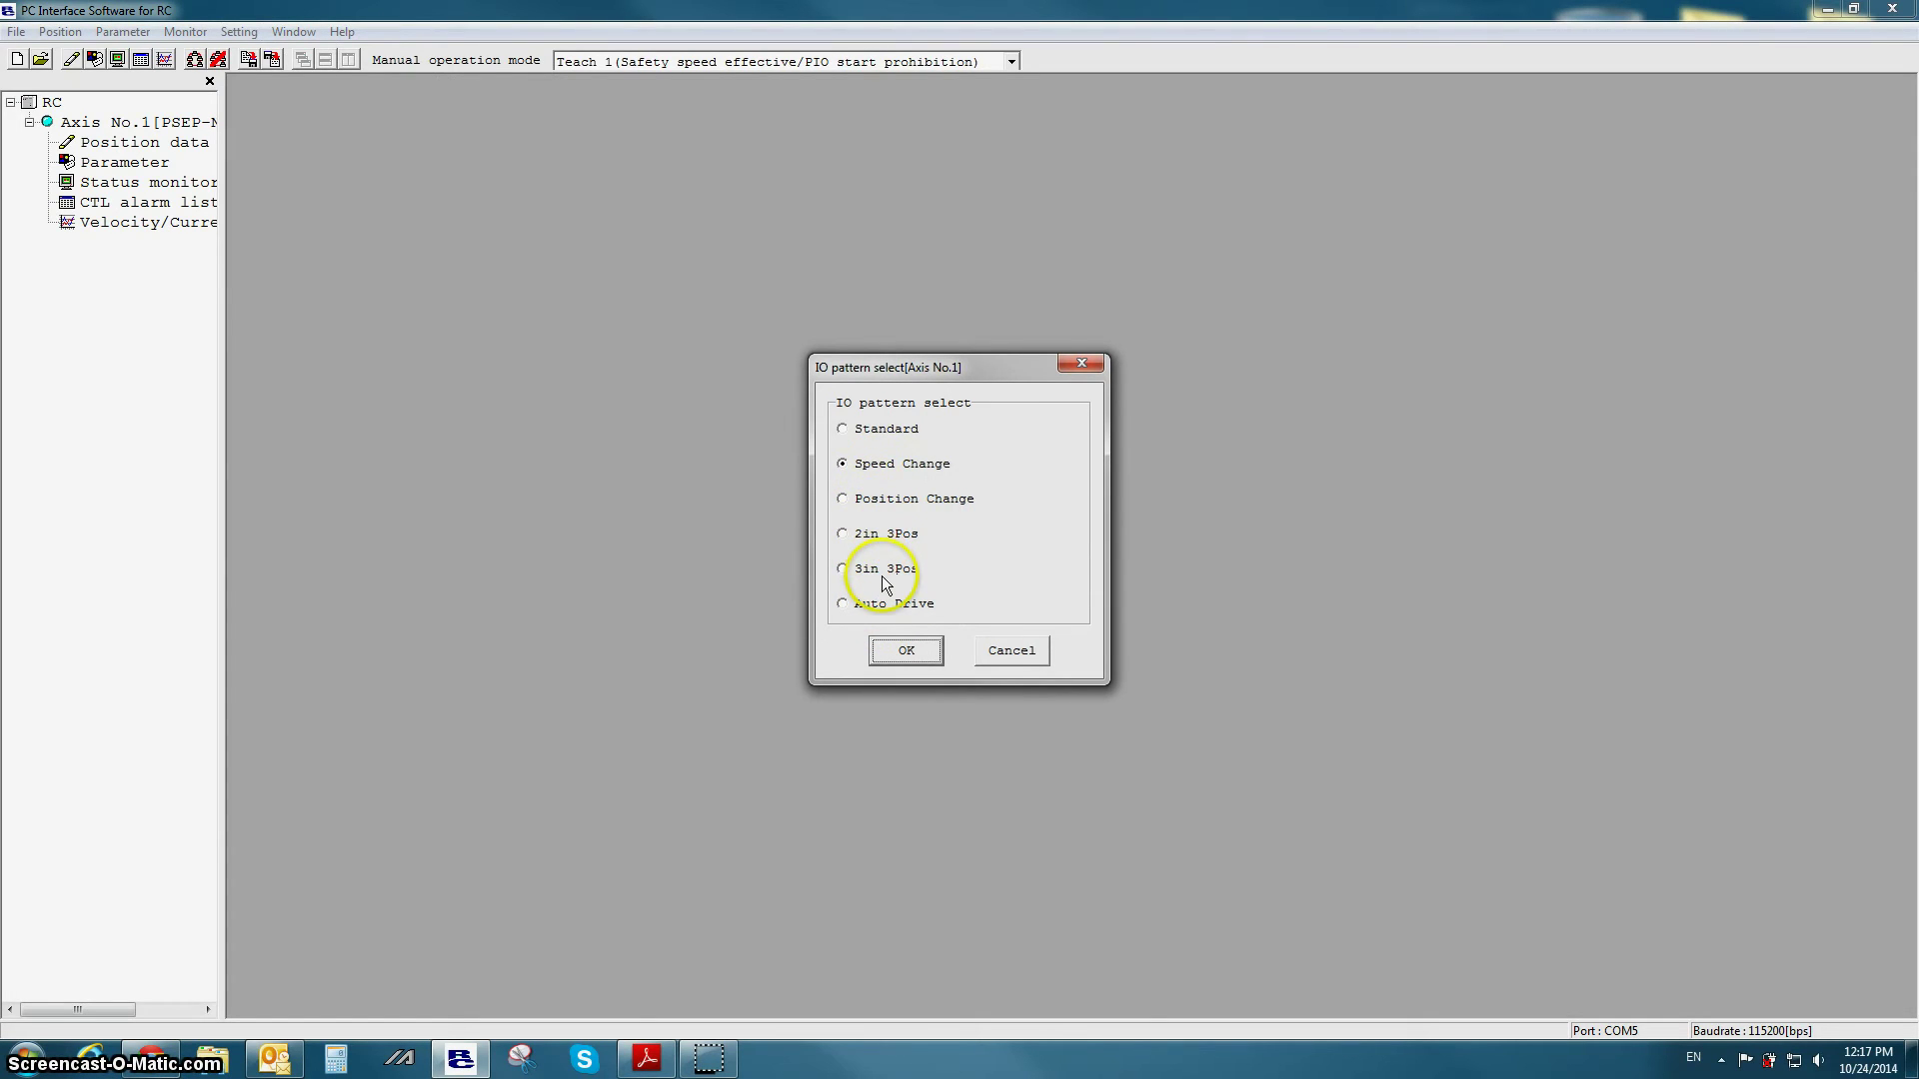
pyautogui.click(886, 500)
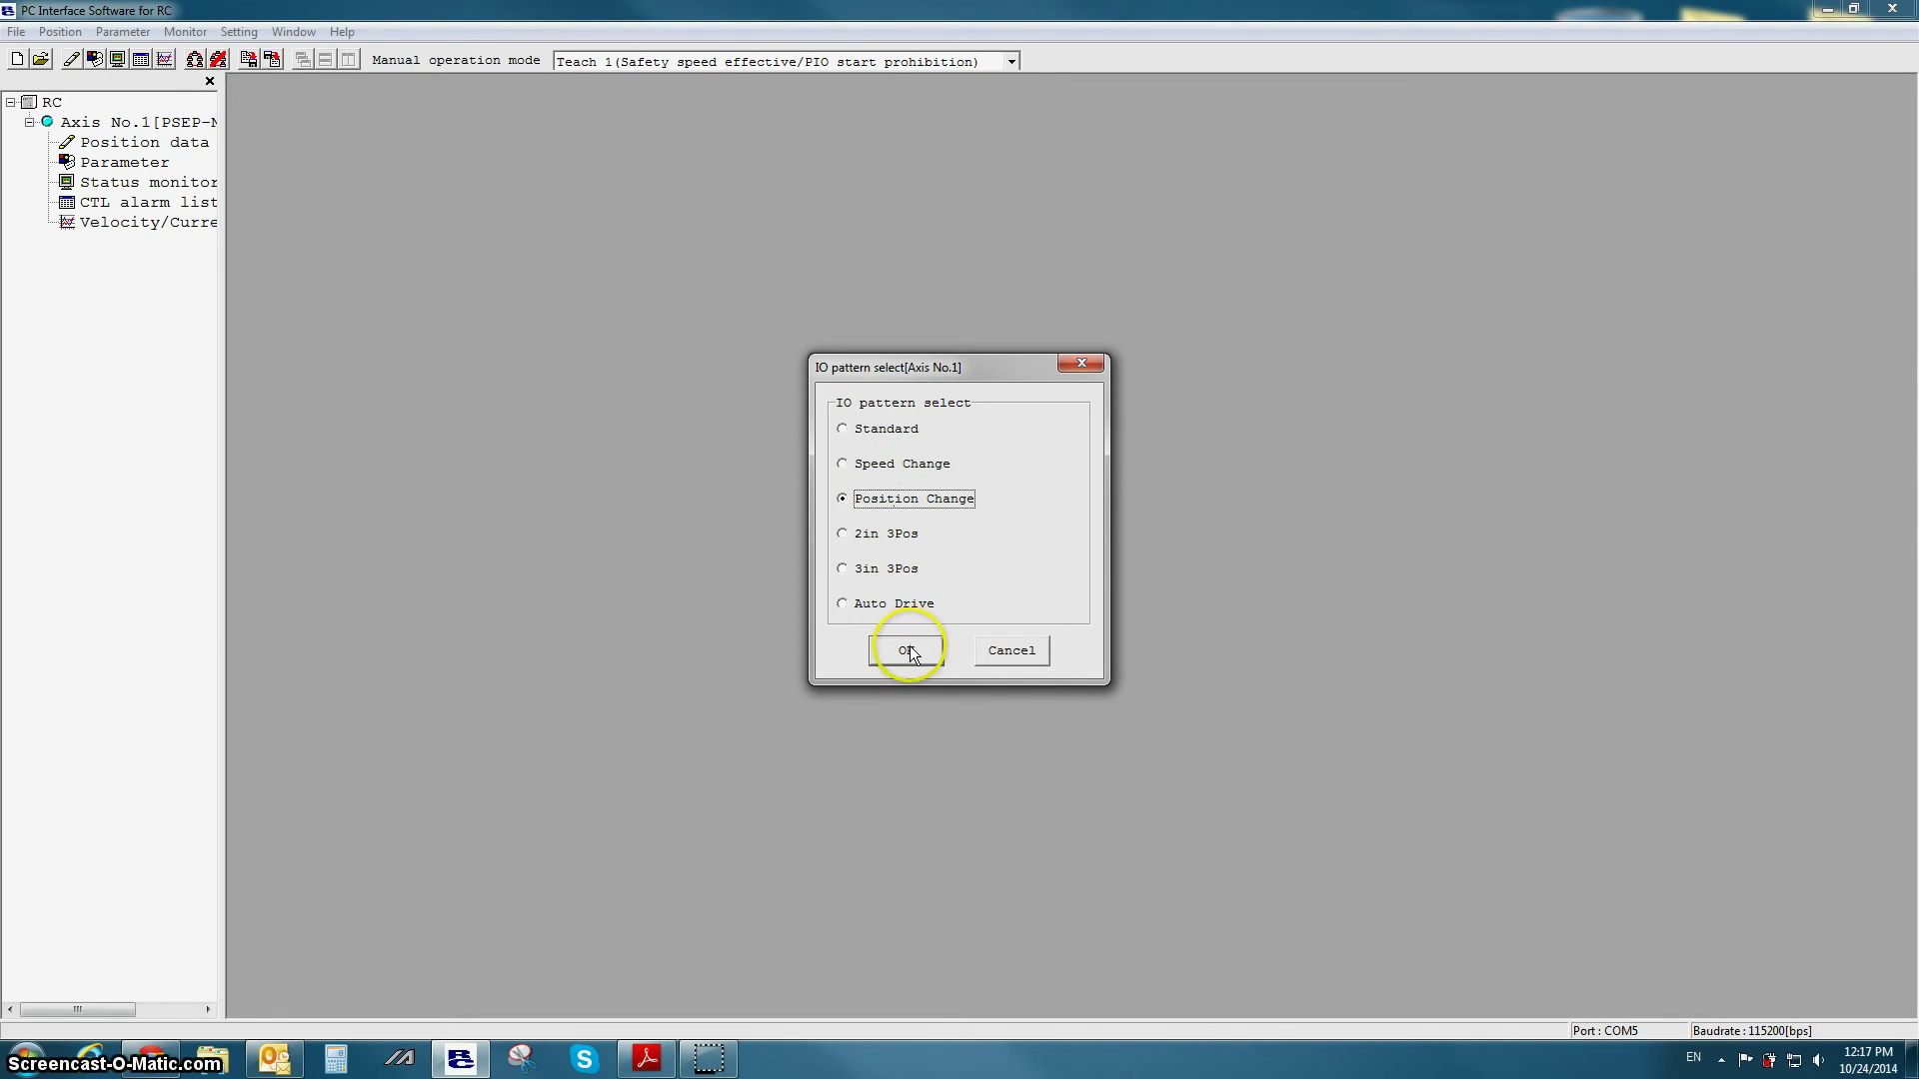
pyautogui.click(907, 650)
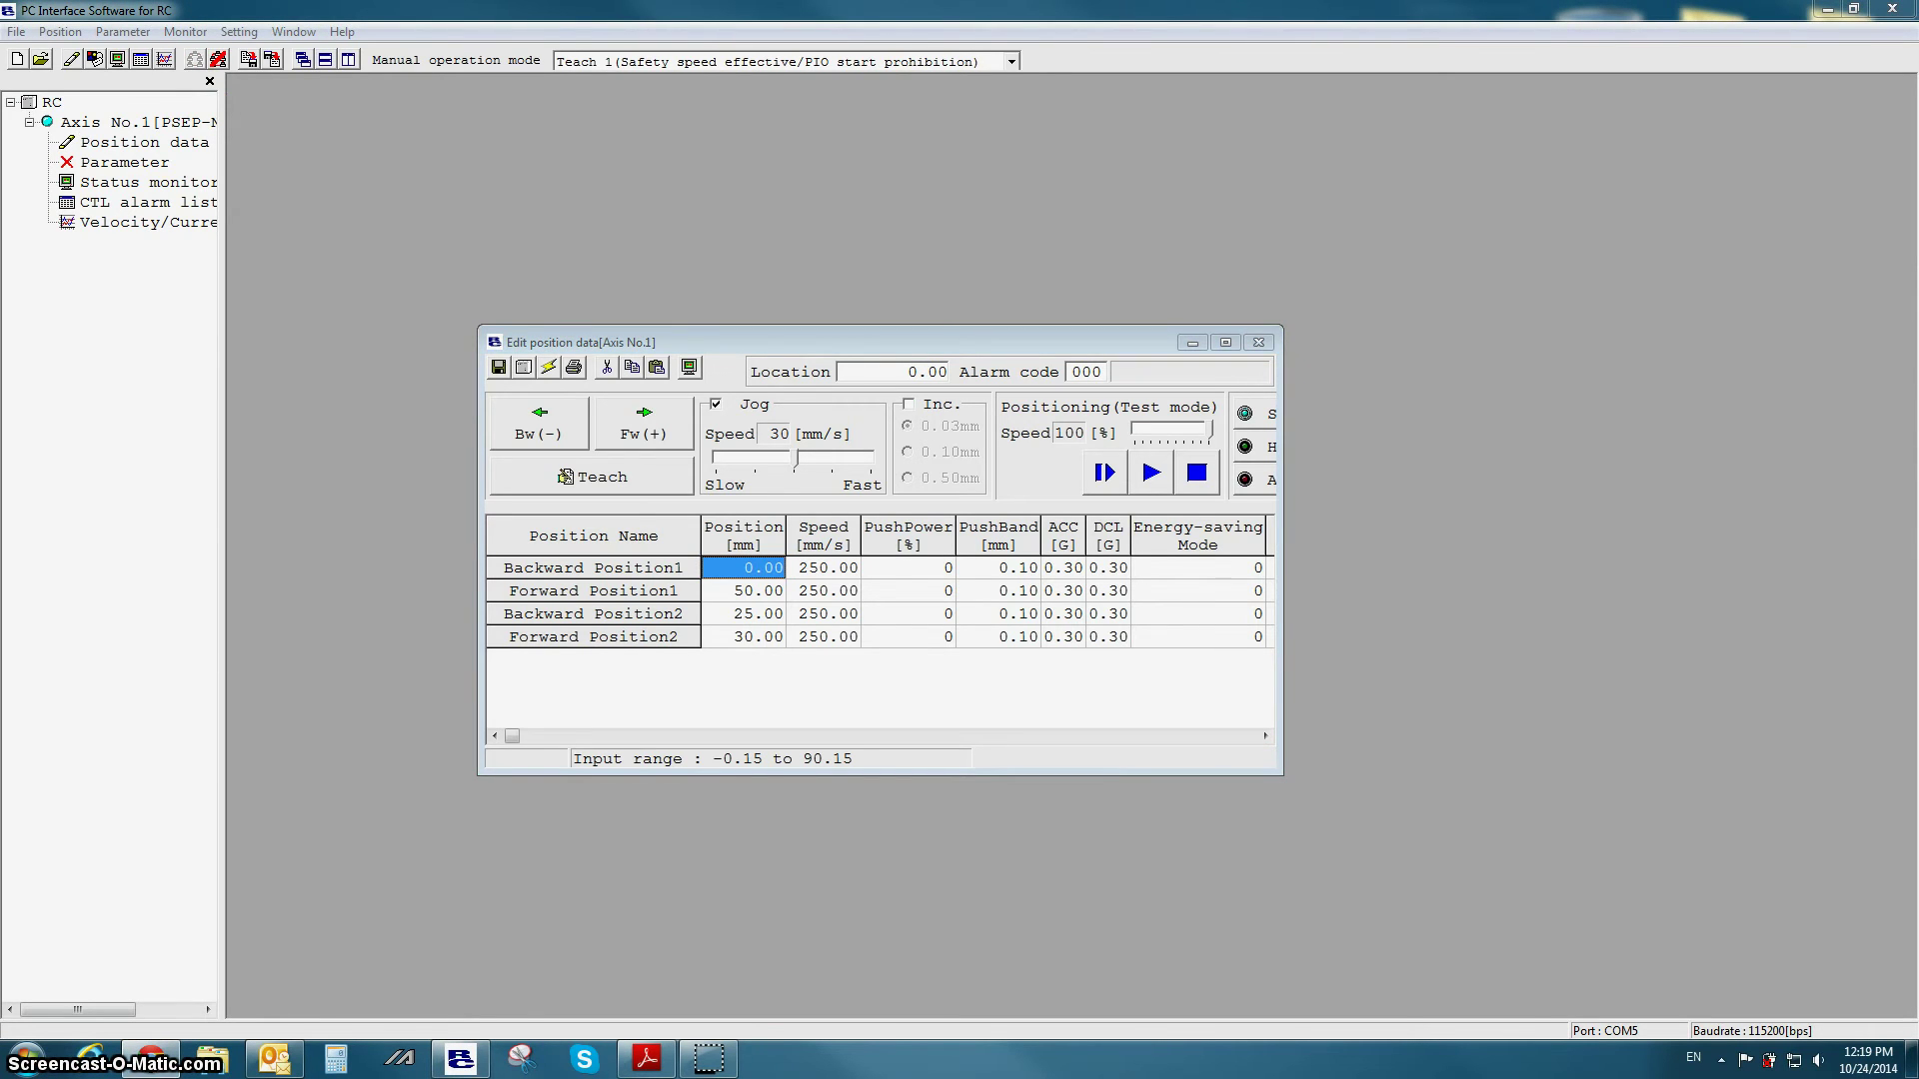
pyautogui.click(1223, 342)
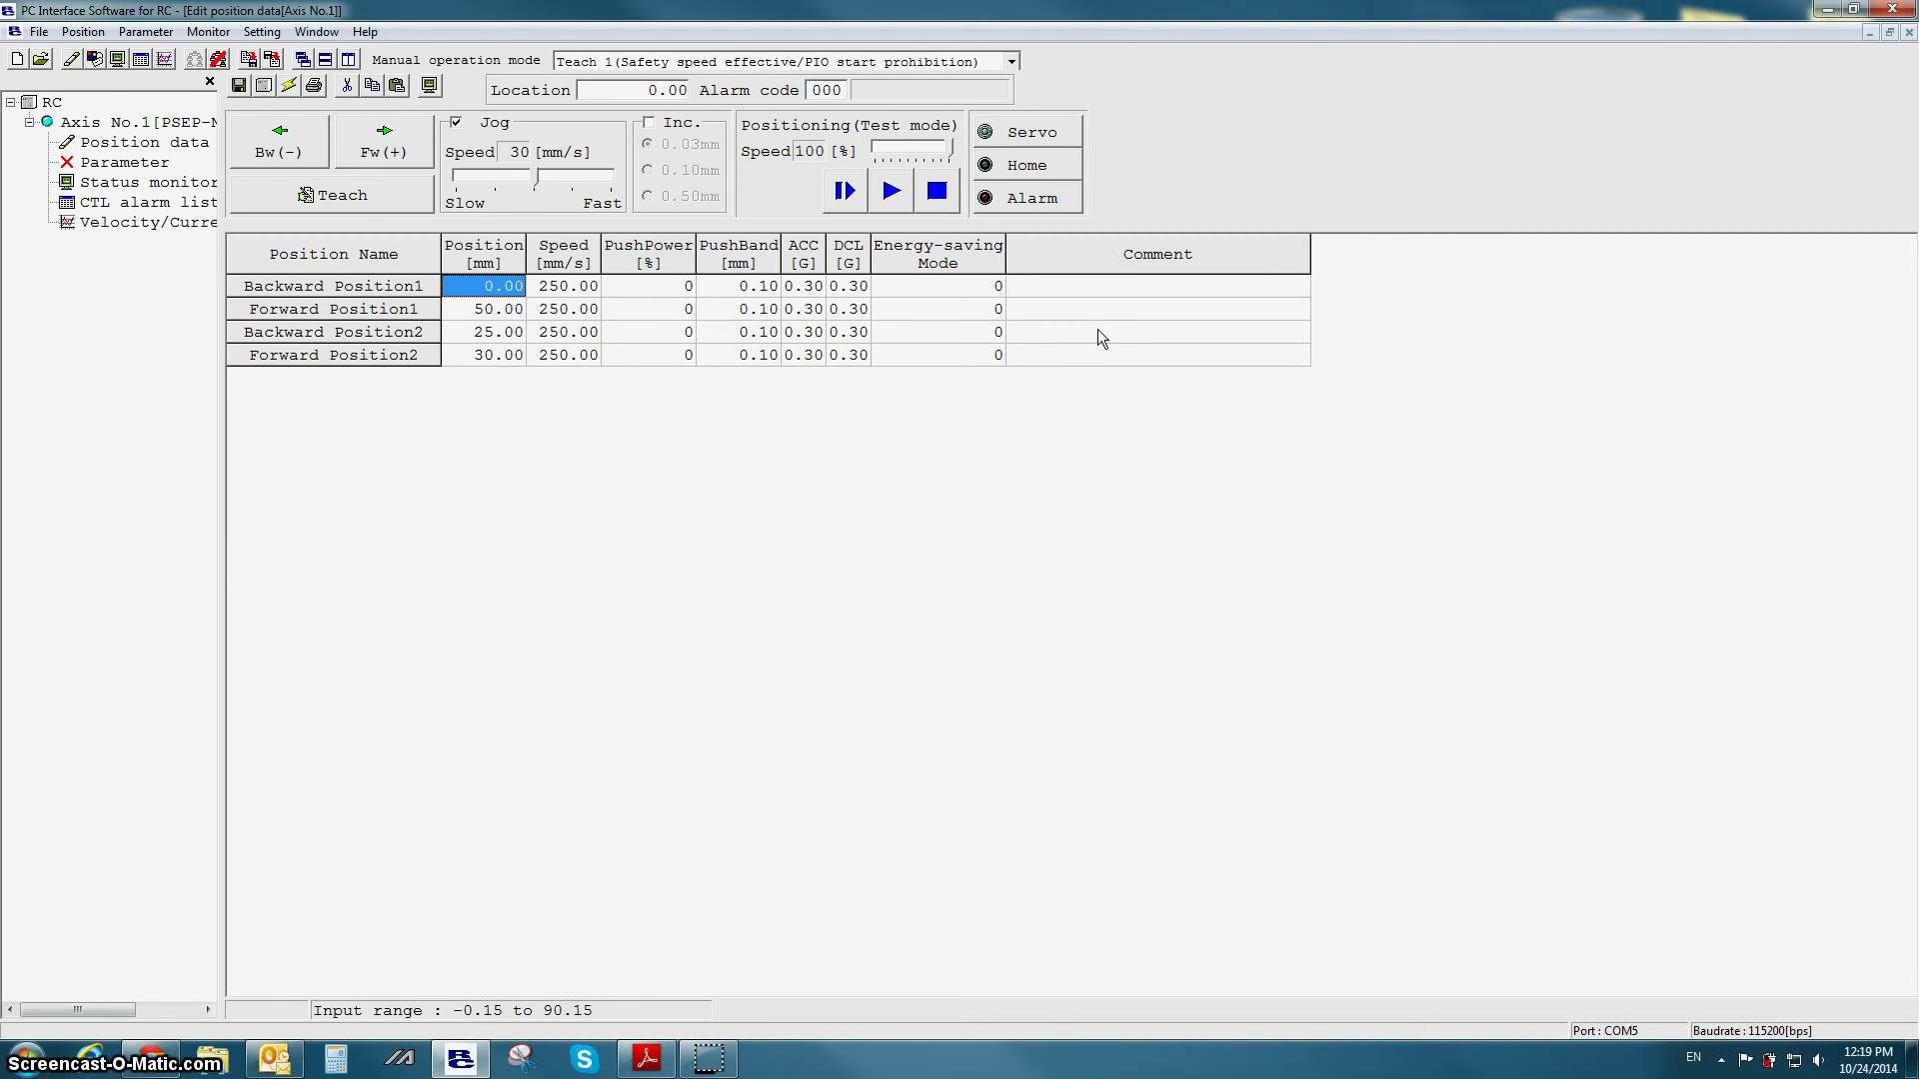
pyautogui.click(1909, 32)
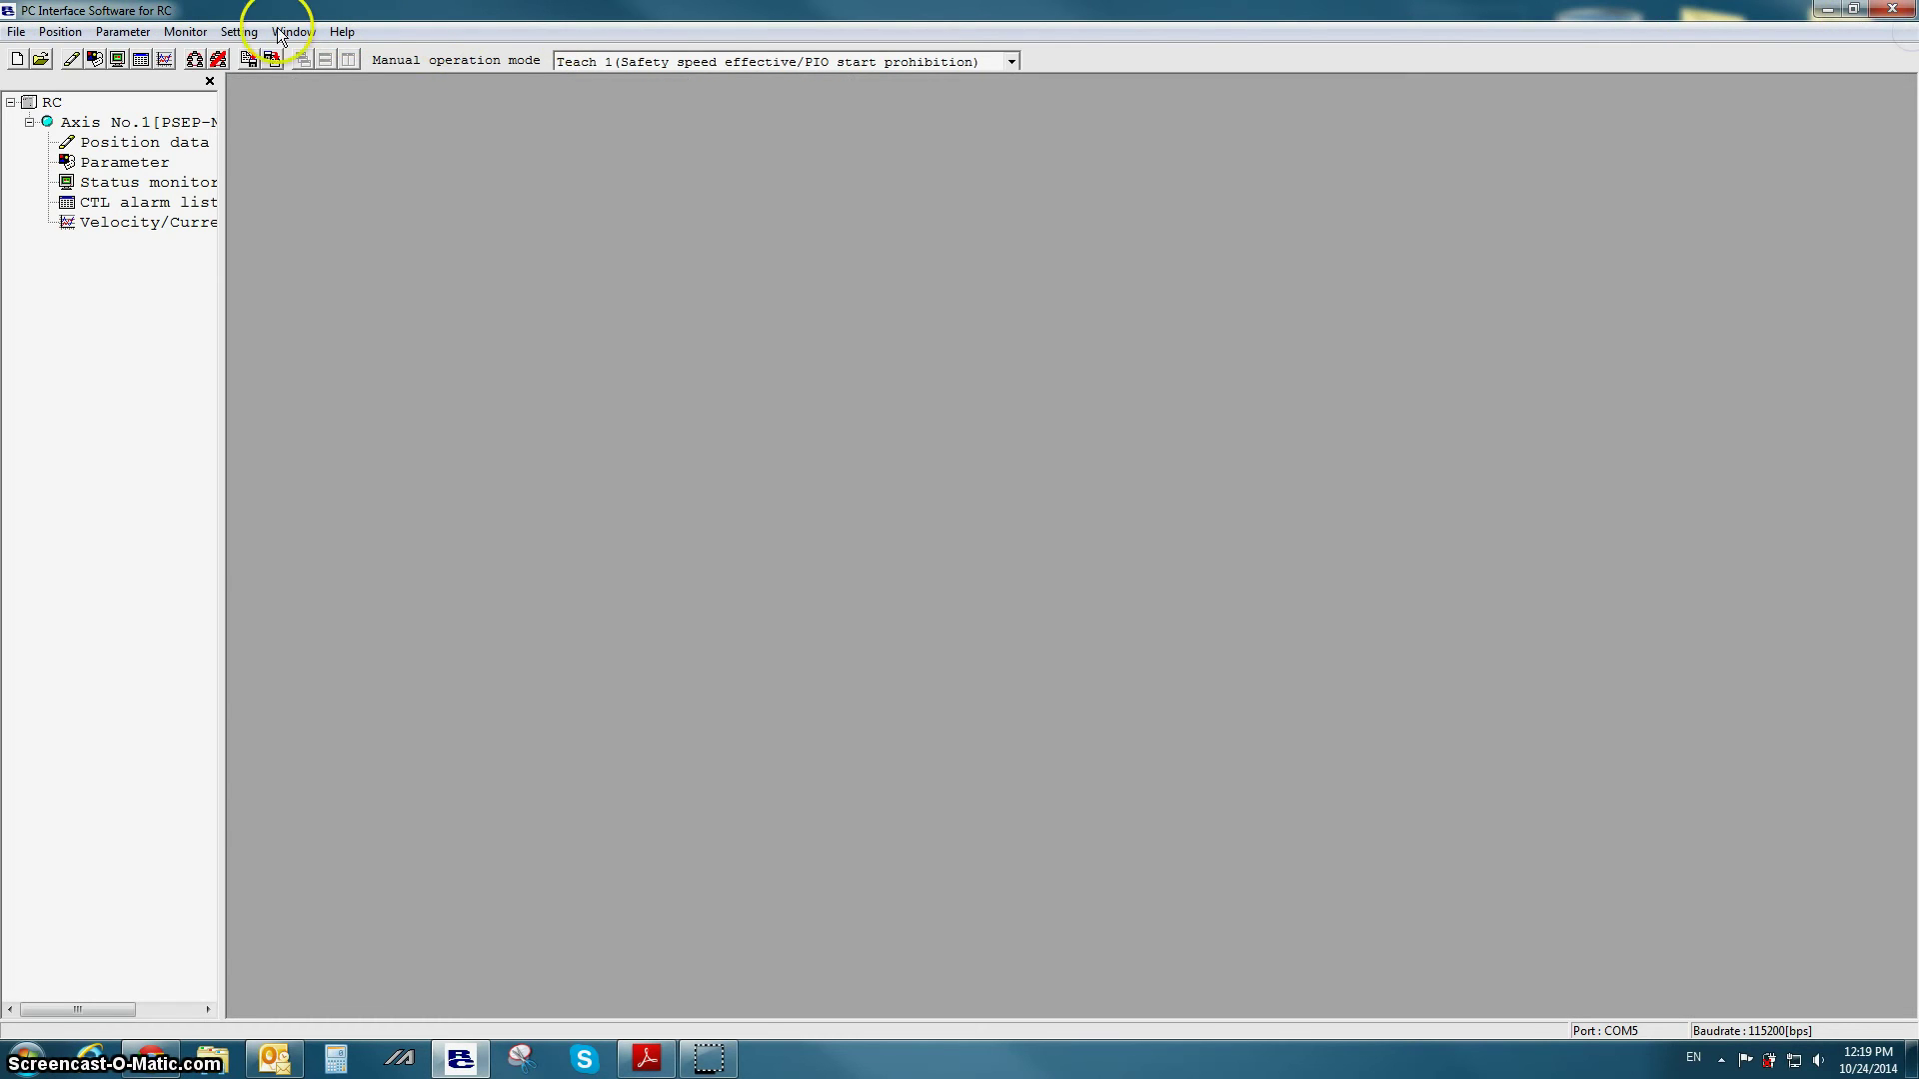
# Apply the SEP controller's initial setting with the 2in 3Pos IO pattern and restart the controller
pyautogui.click(239, 32)
pyautogui.click(264, 78)
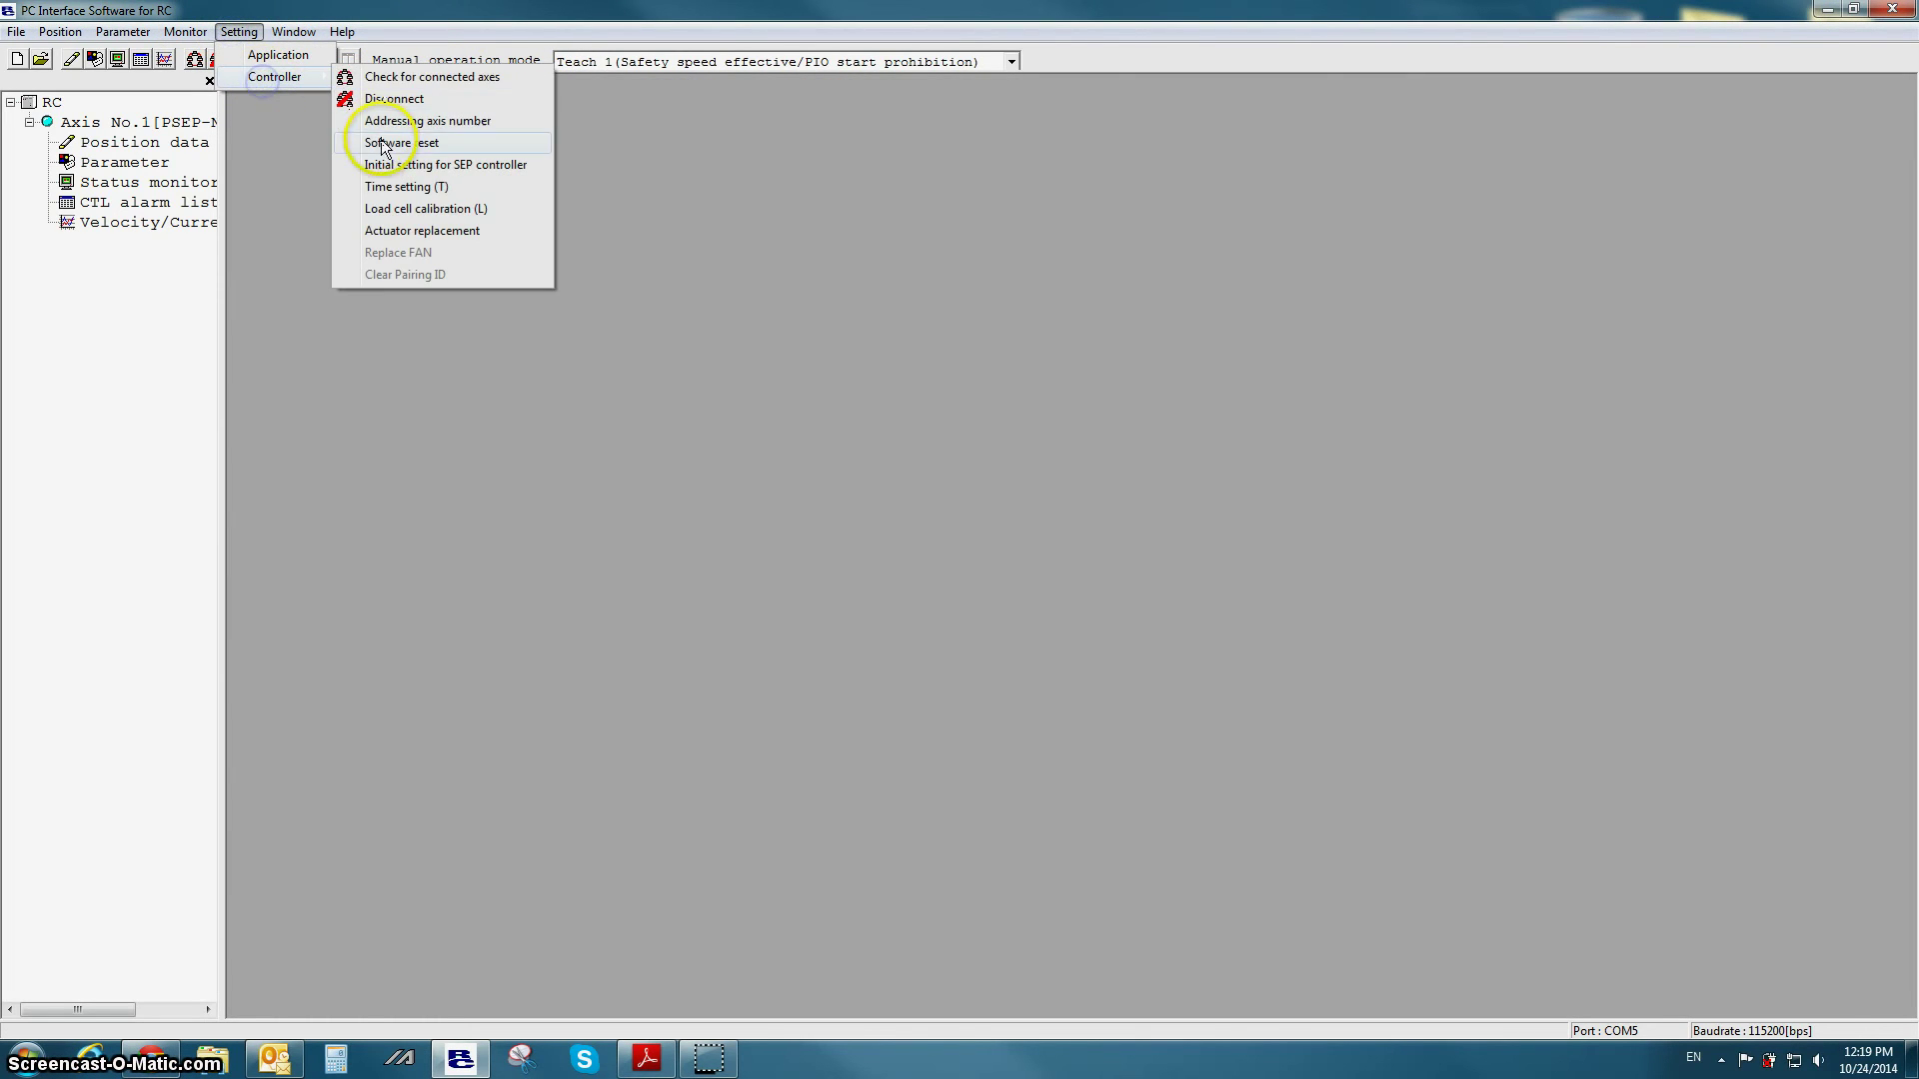
pyautogui.click(393, 164)
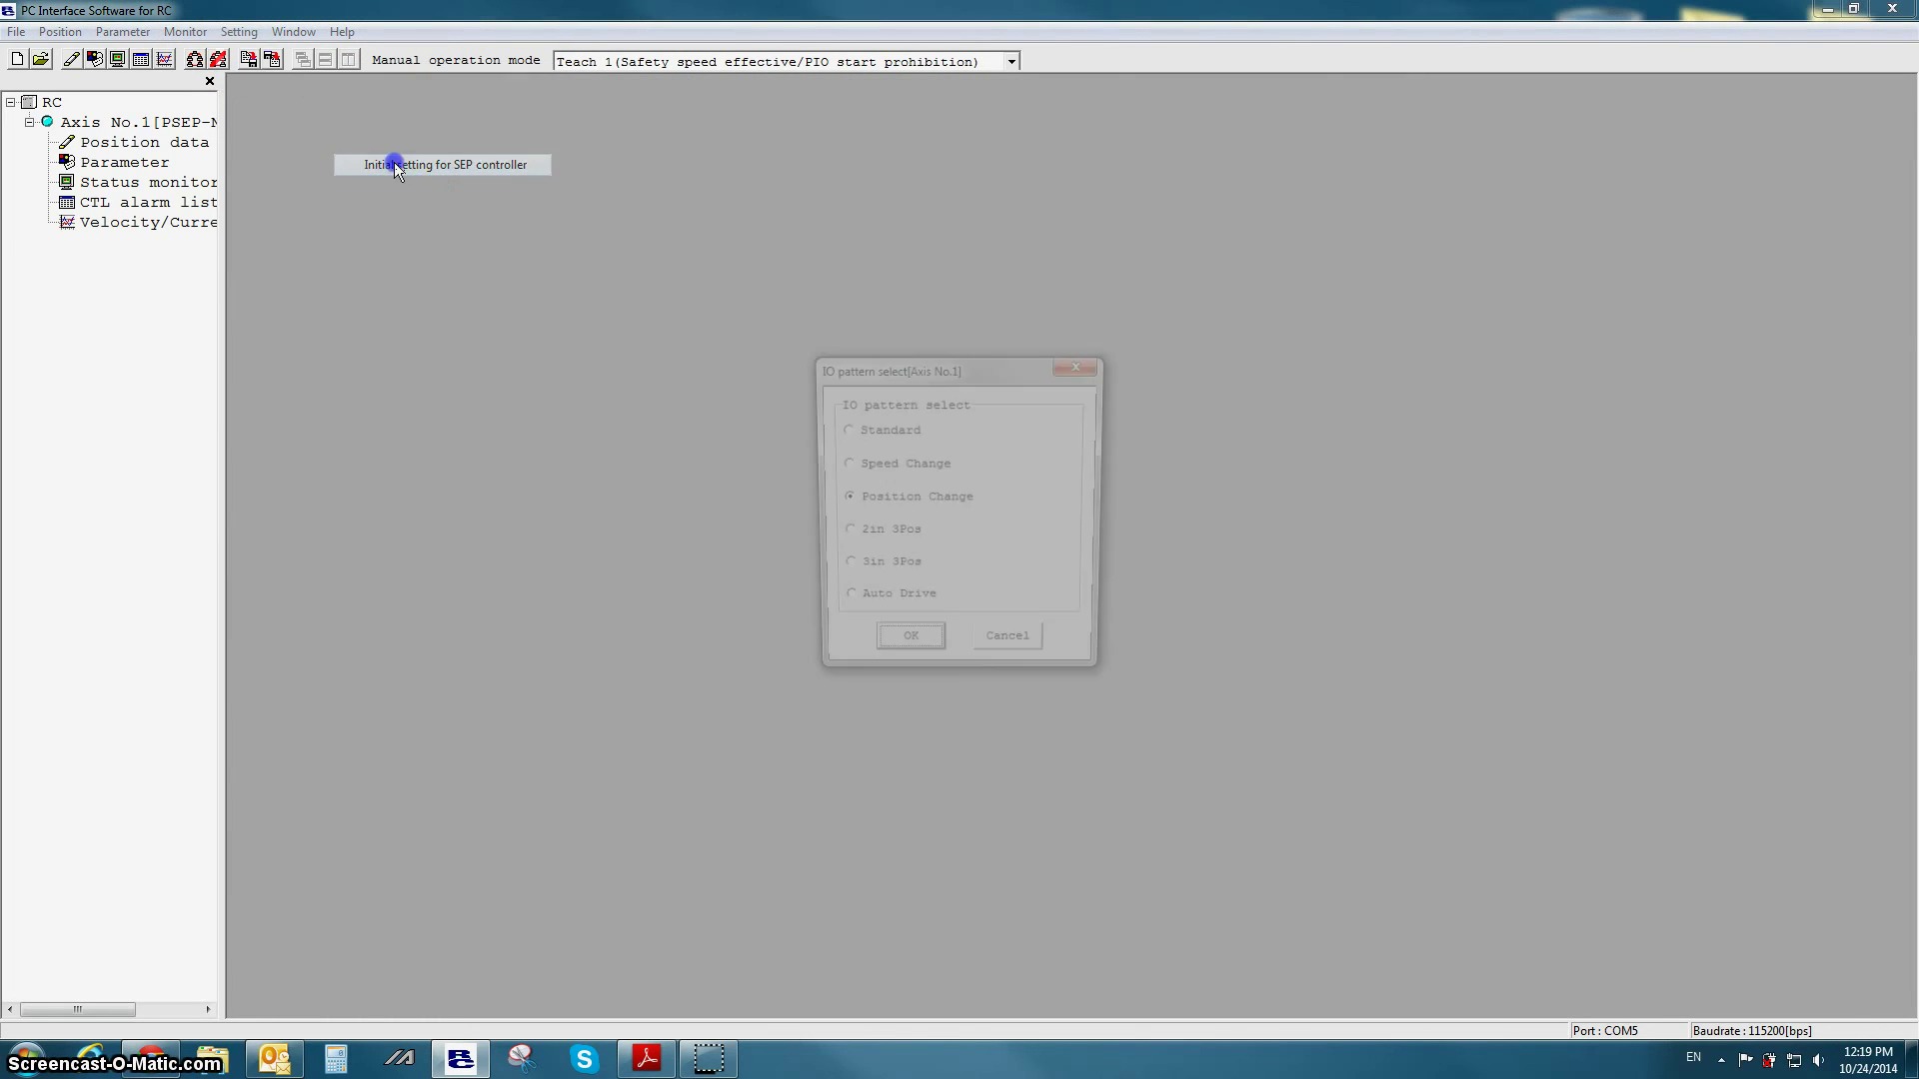
pyautogui.click(878, 537)
pyautogui.click(903, 652)
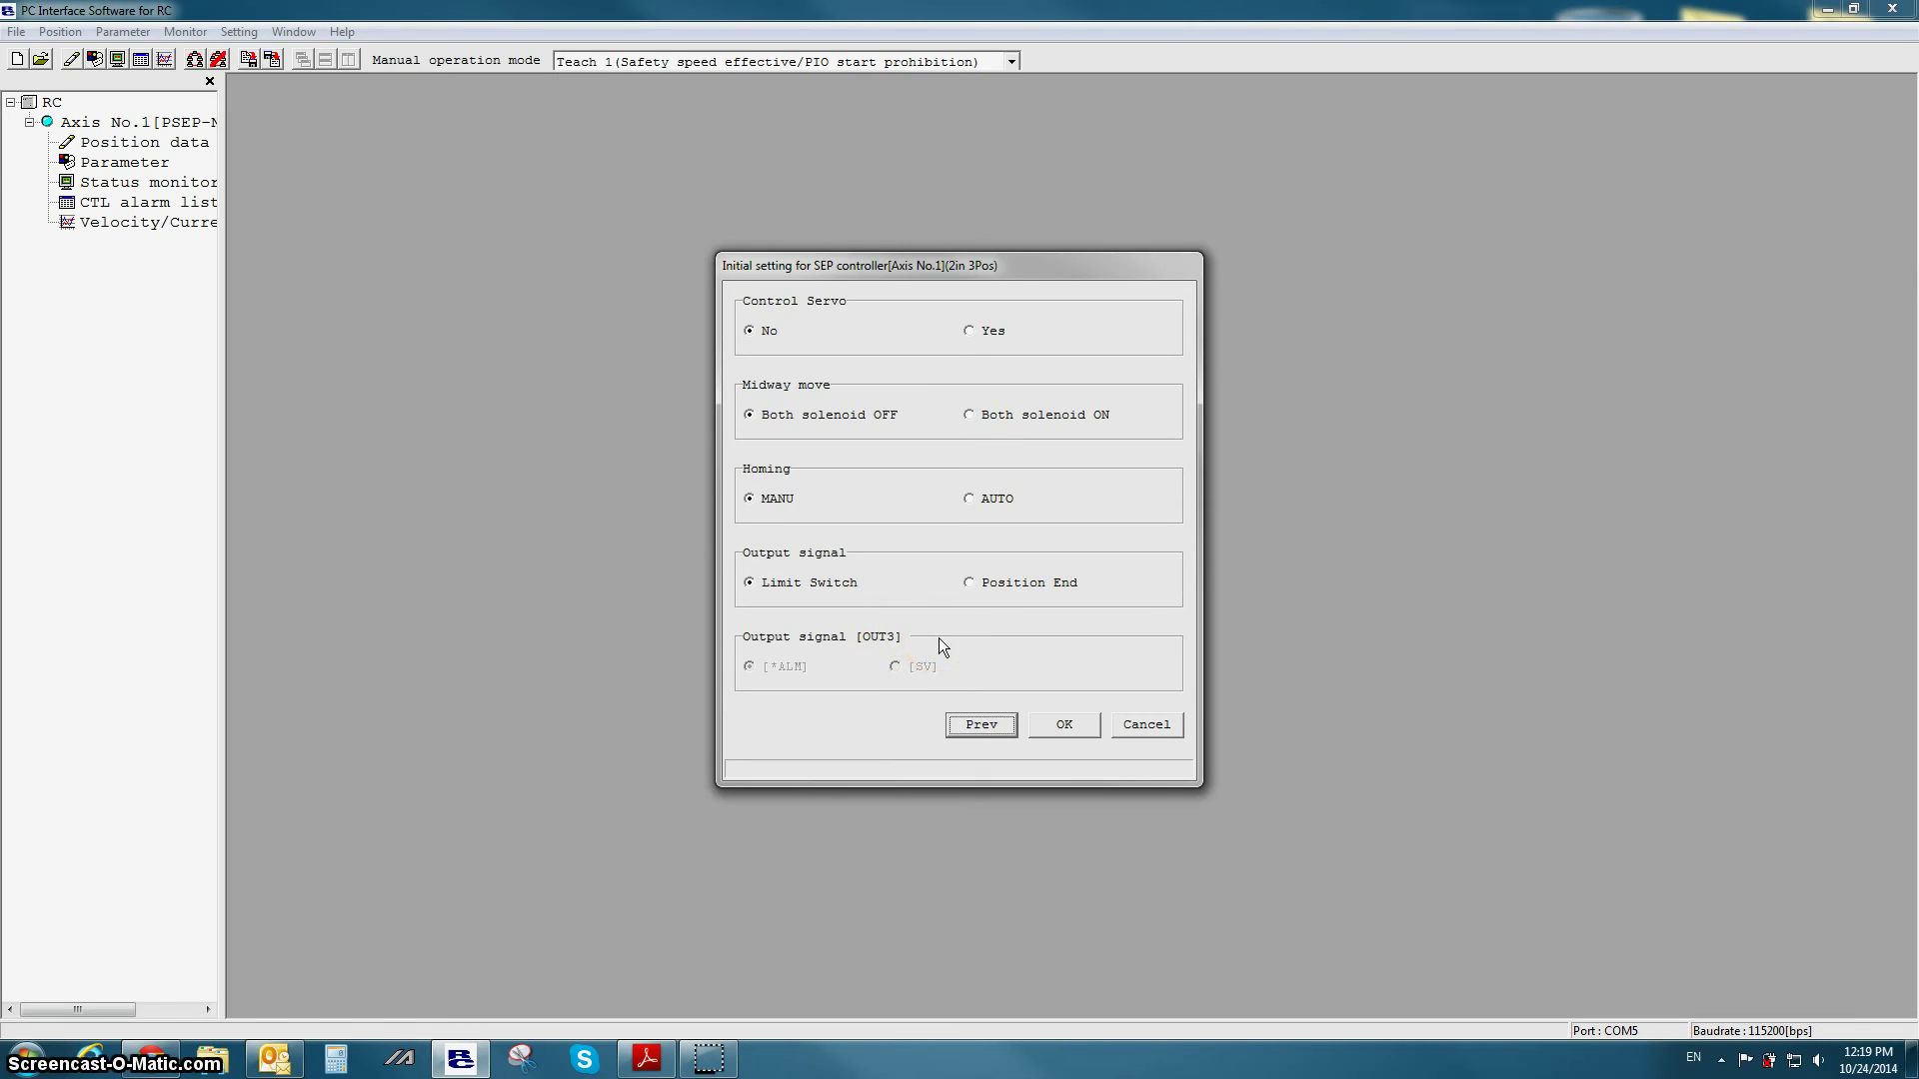
pyautogui.click(1067, 728)
pyautogui.click(1065, 721)
pyautogui.click(944, 595)
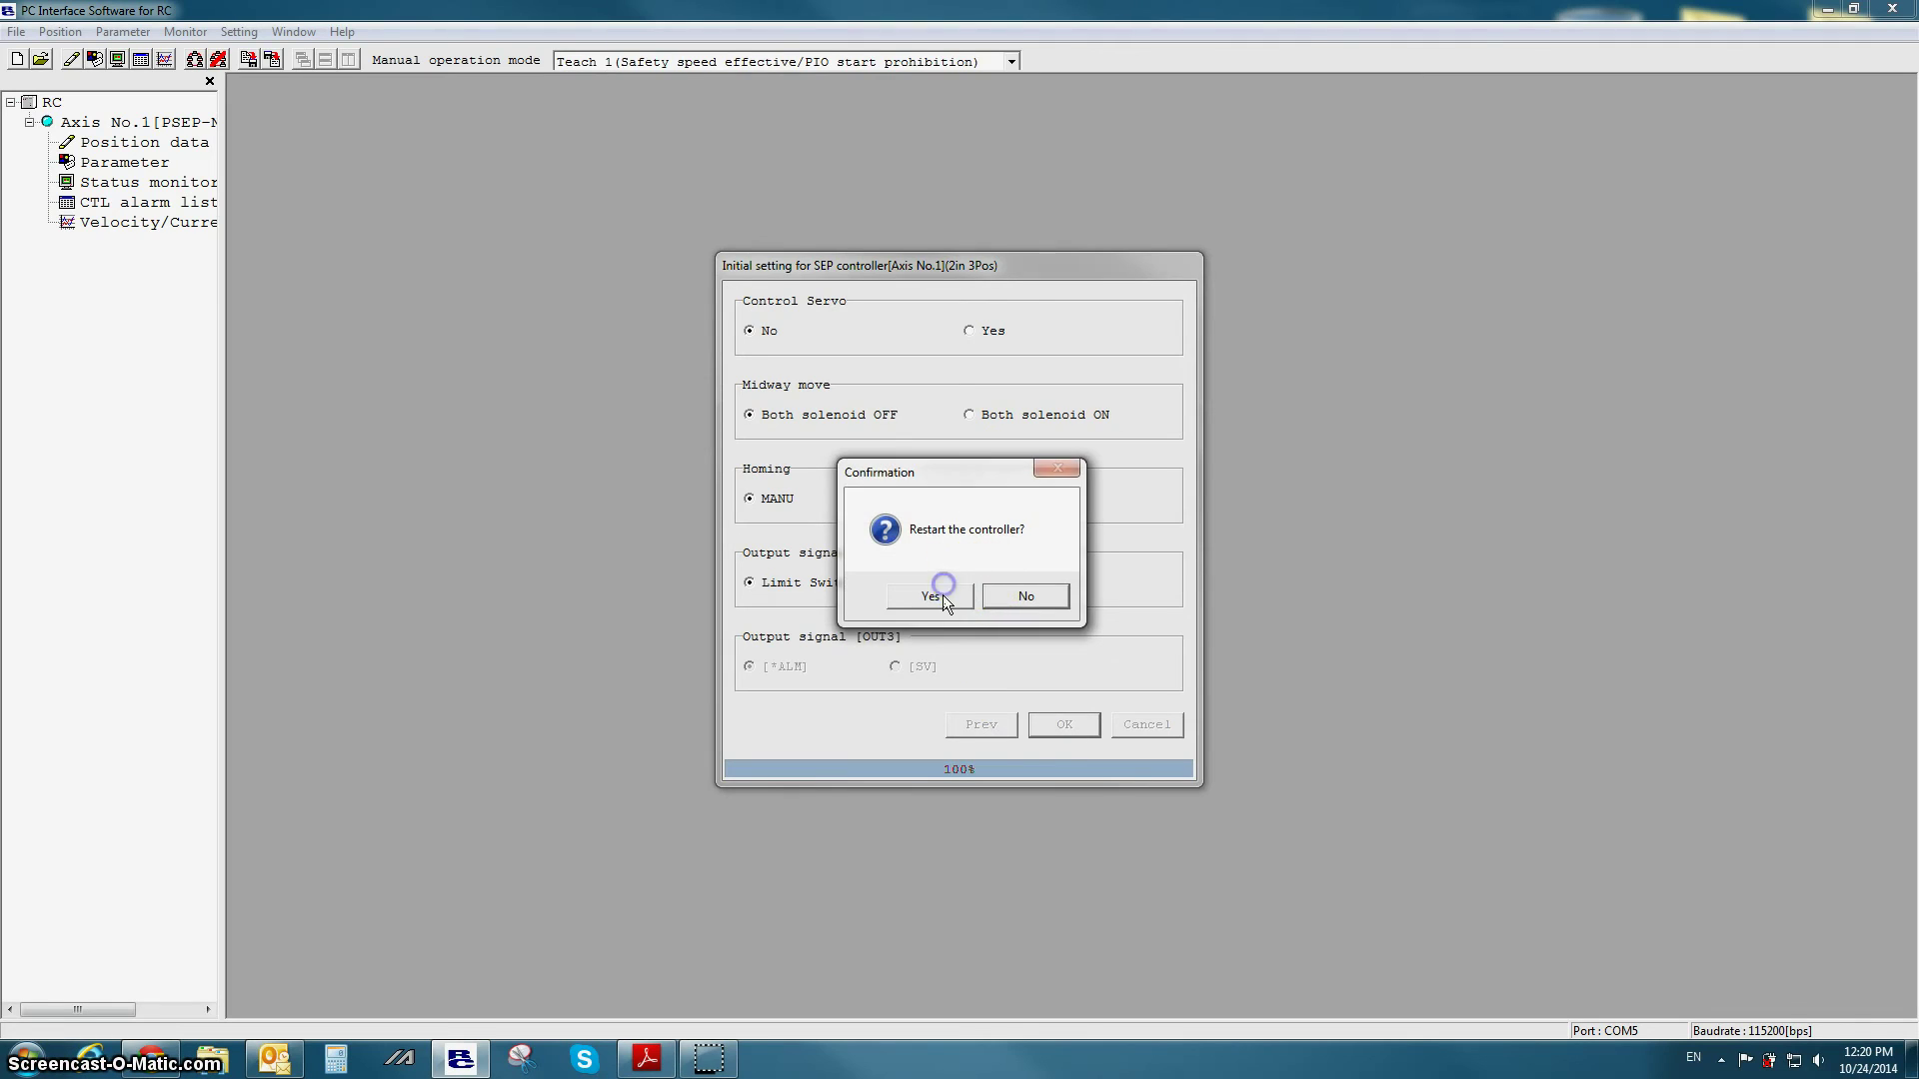
pyautogui.click(1014, 601)
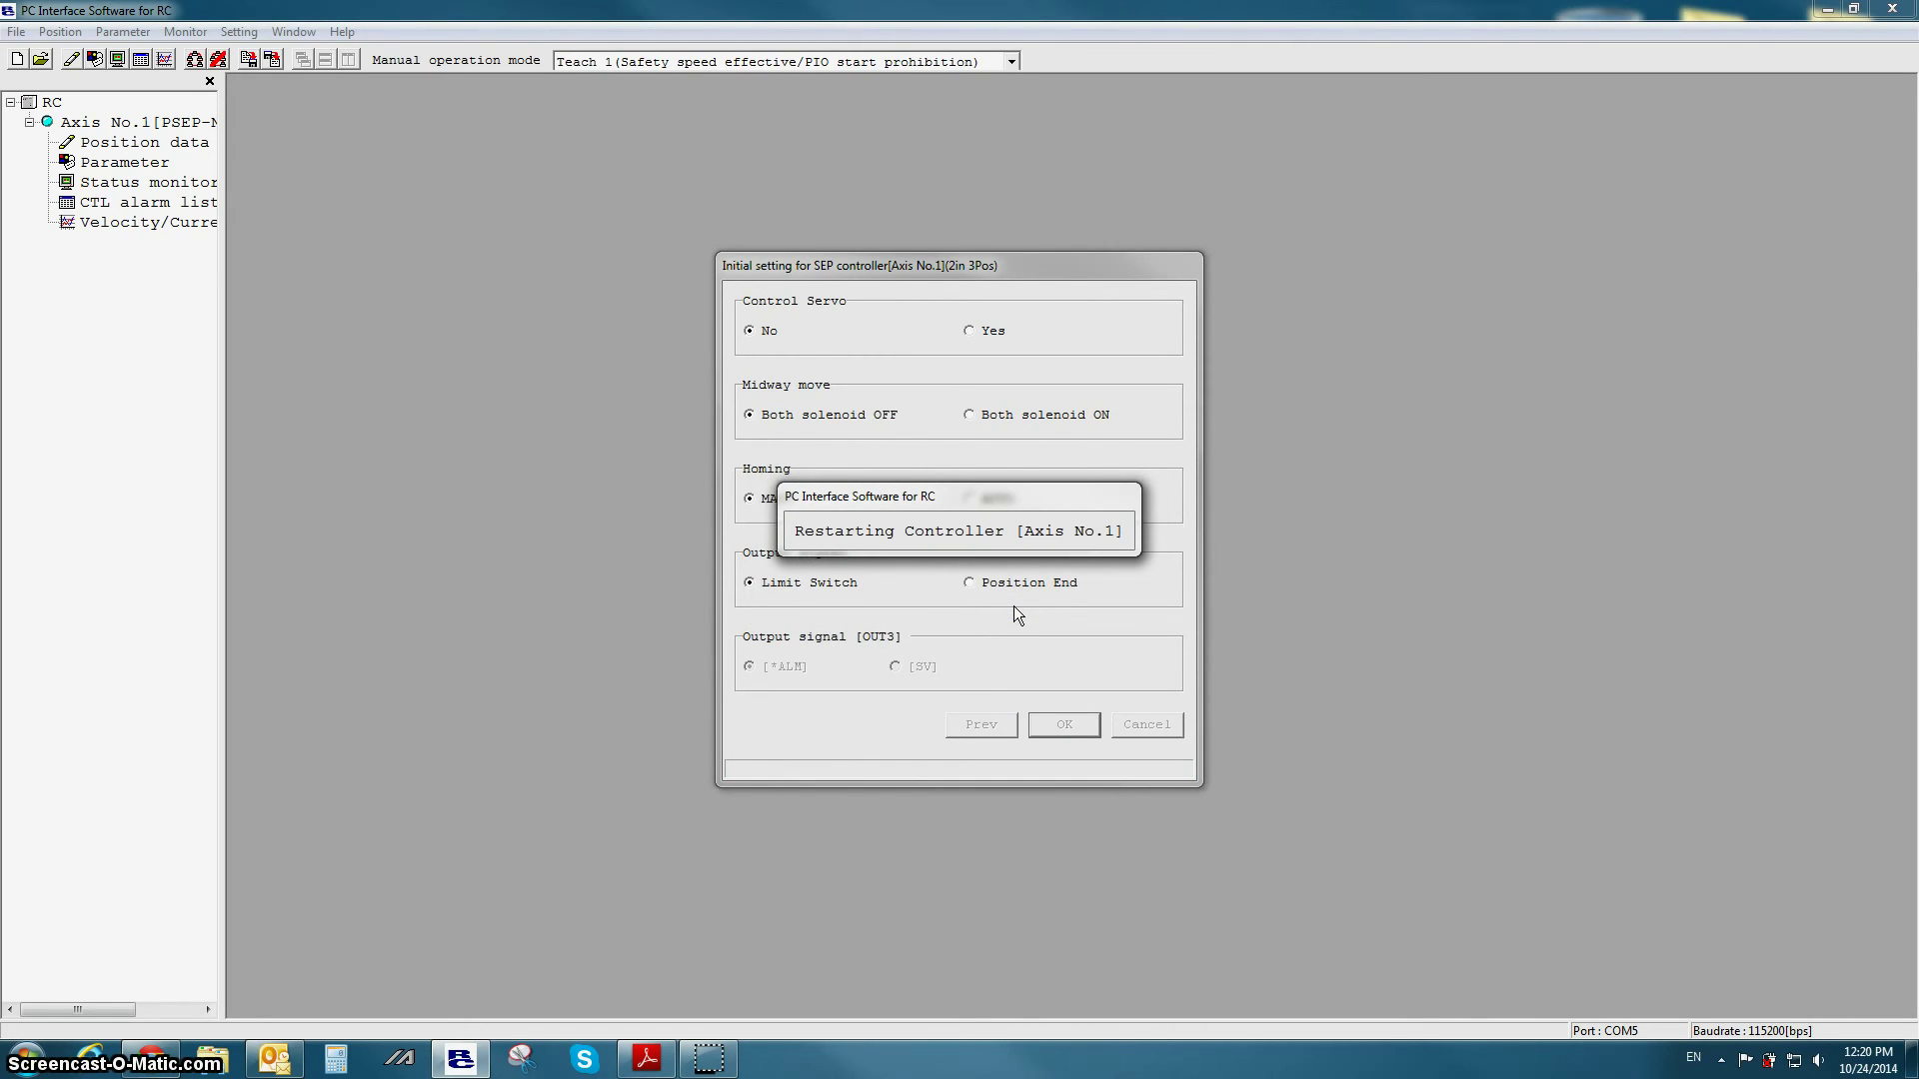
# Review the position data of Axis No.1 in a maximized window, select the Forward Position's position value, and close the window
pyautogui.doubleClick(110, 143)
pyautogui.click(1248, 367)
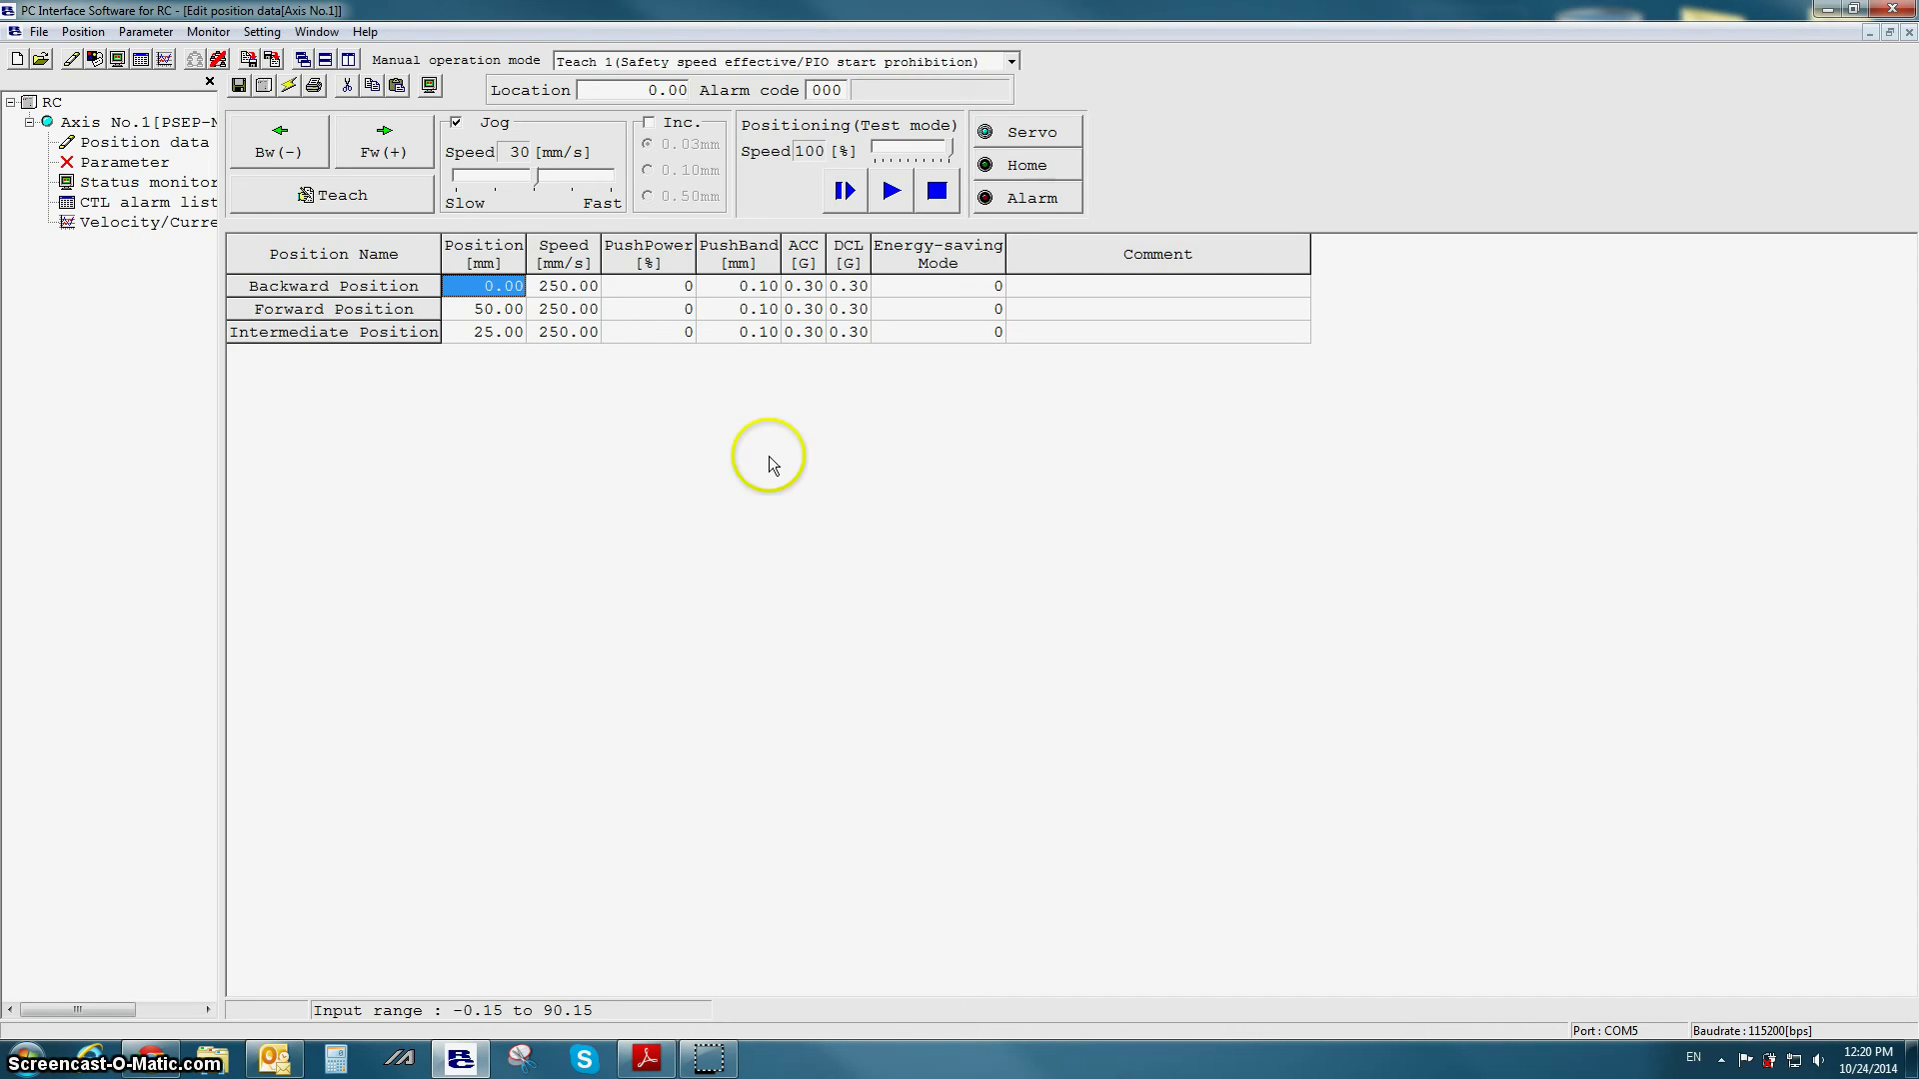
pyautogui.click(490, 310)
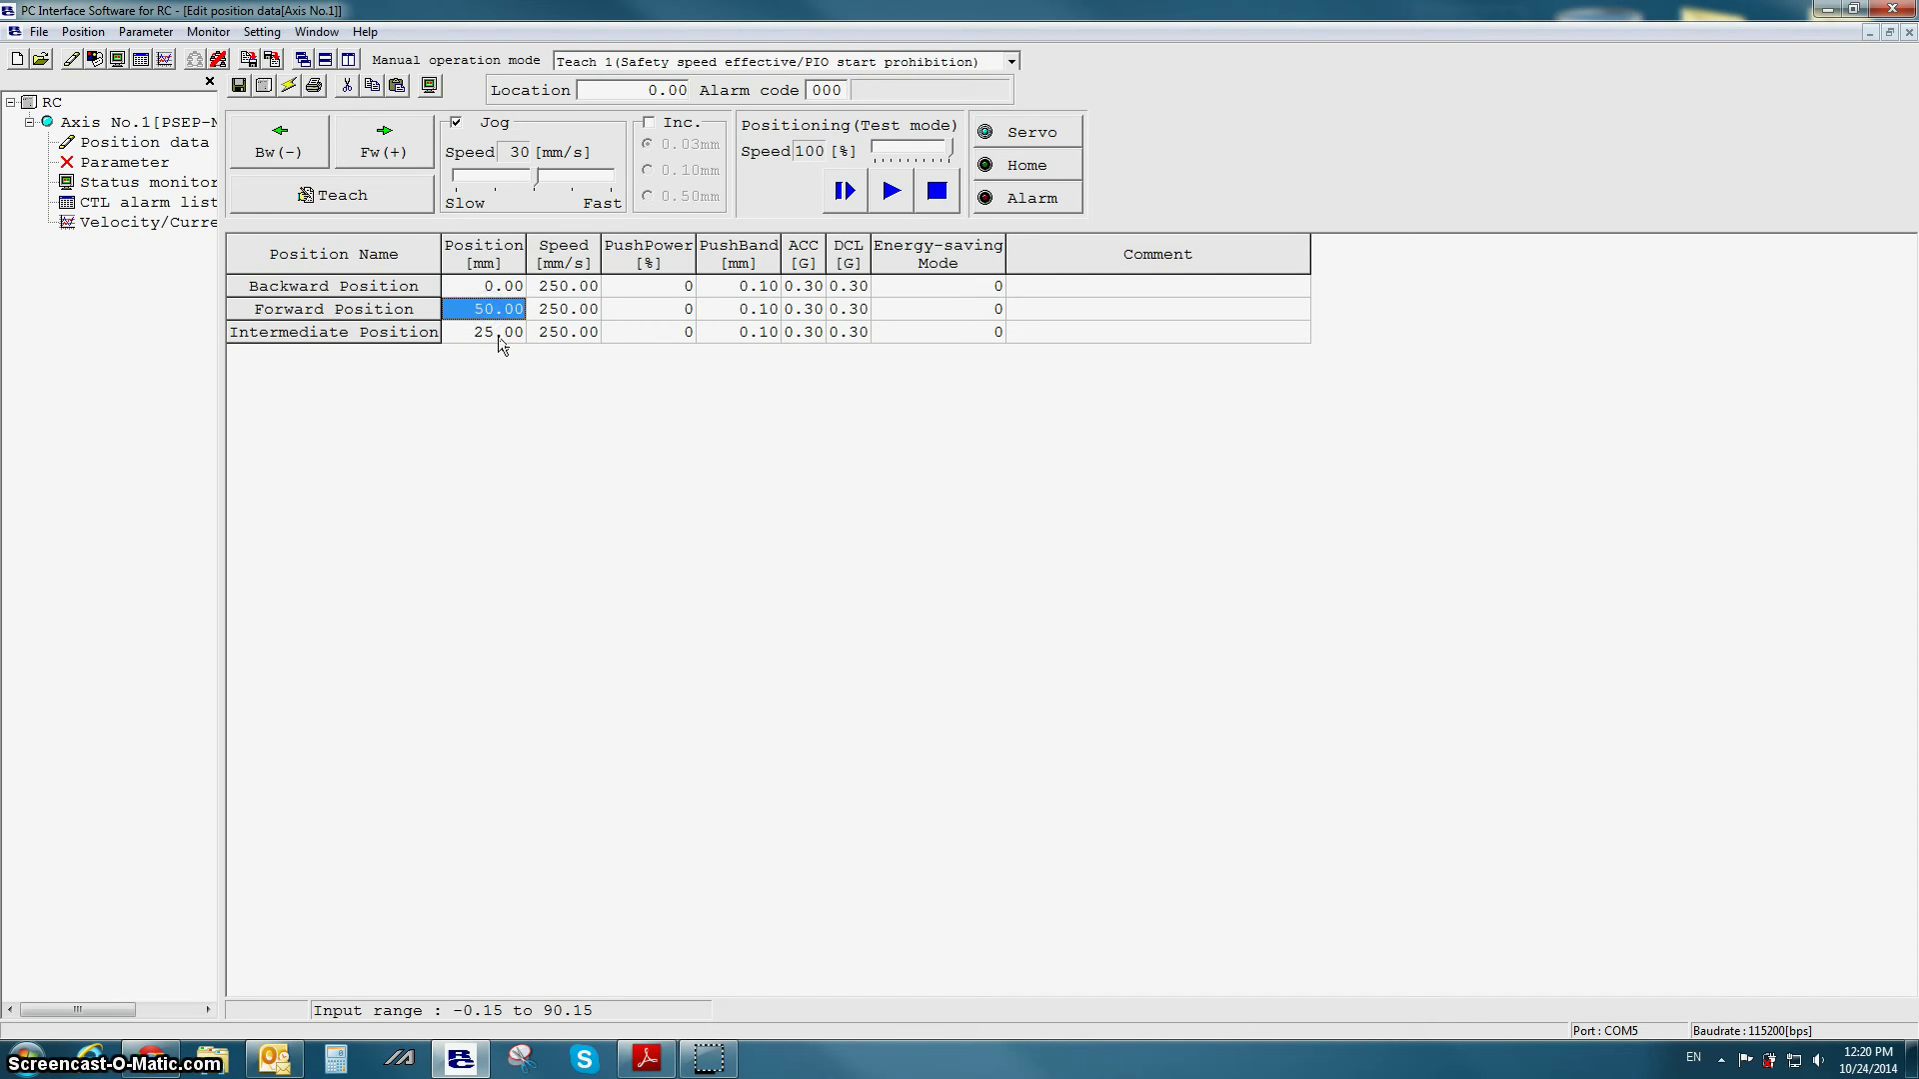
pyautogui.click(1909, 32)
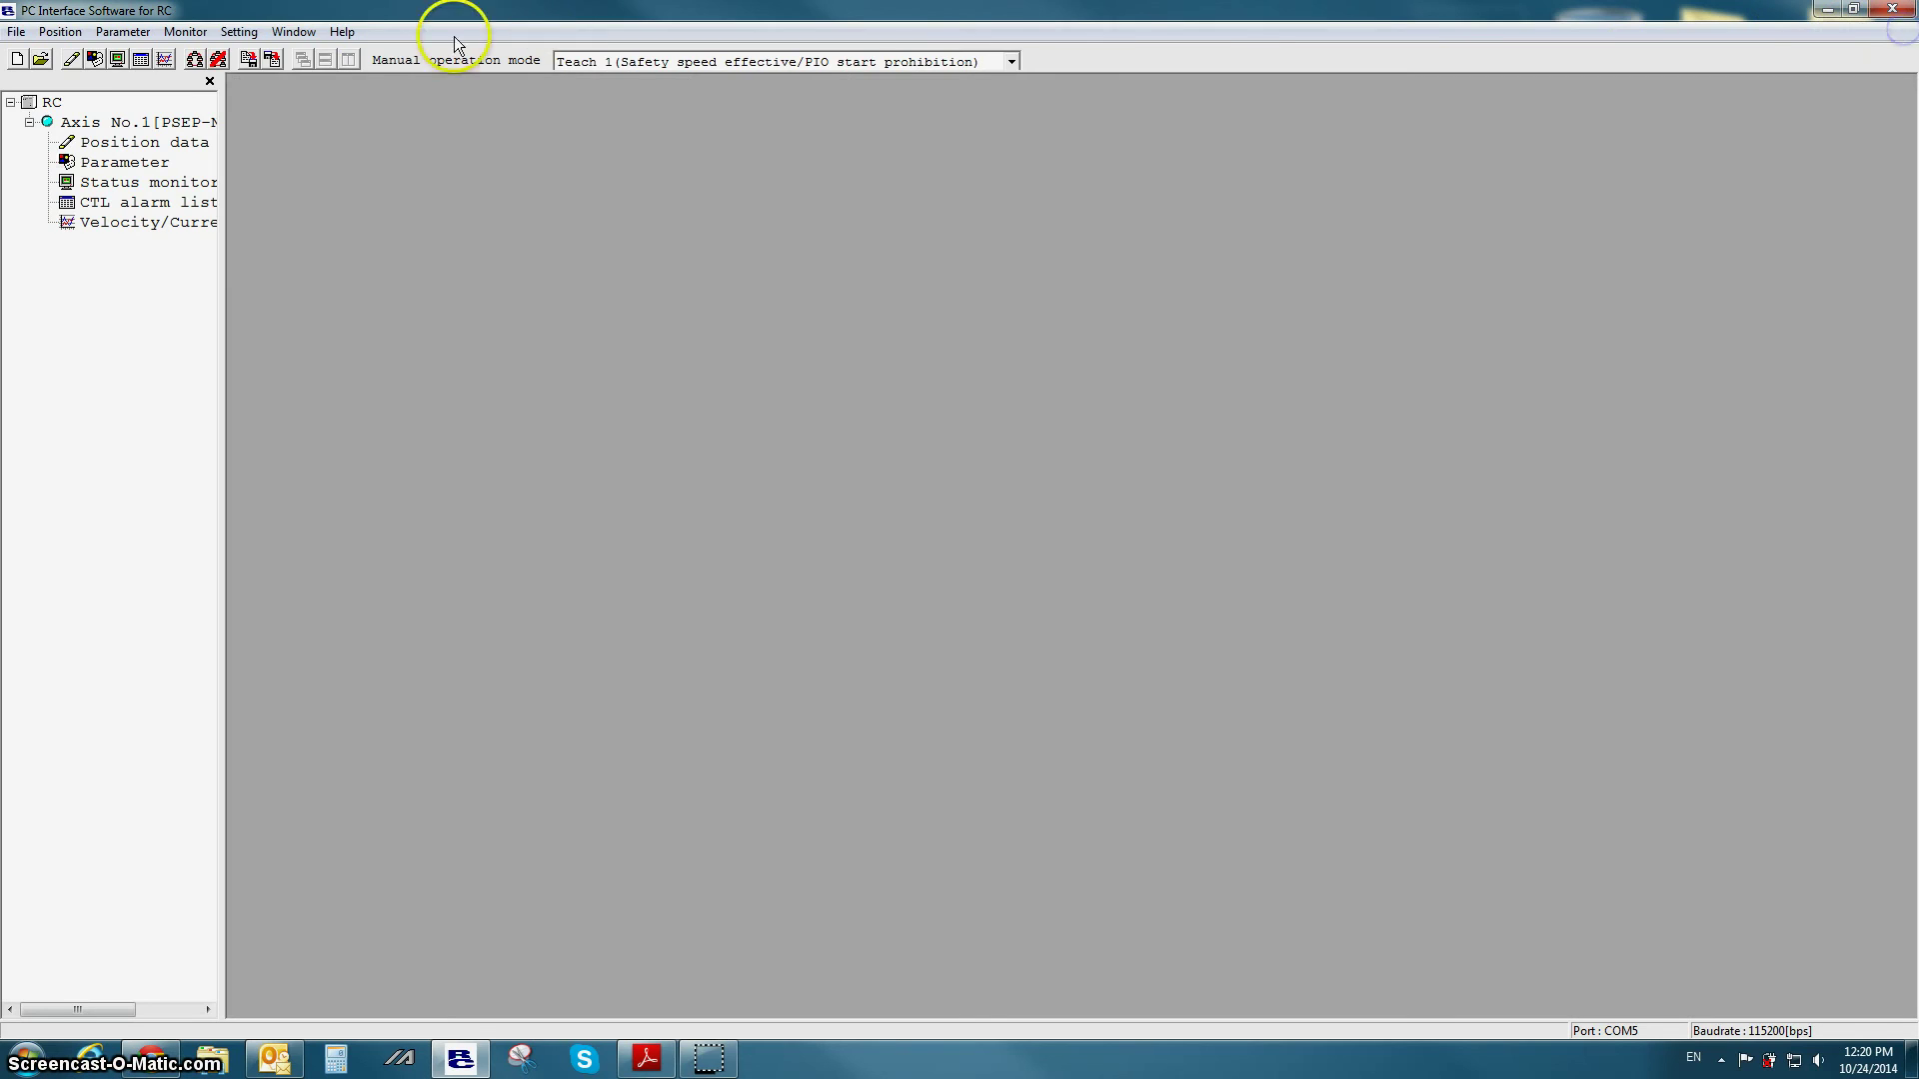
# Apply the SEP controller's initial setting with the 3in 3Pos IO pattern and restart the controller
pyautogui.click(238, 31)
pyautogui.moveTo(262, 77)
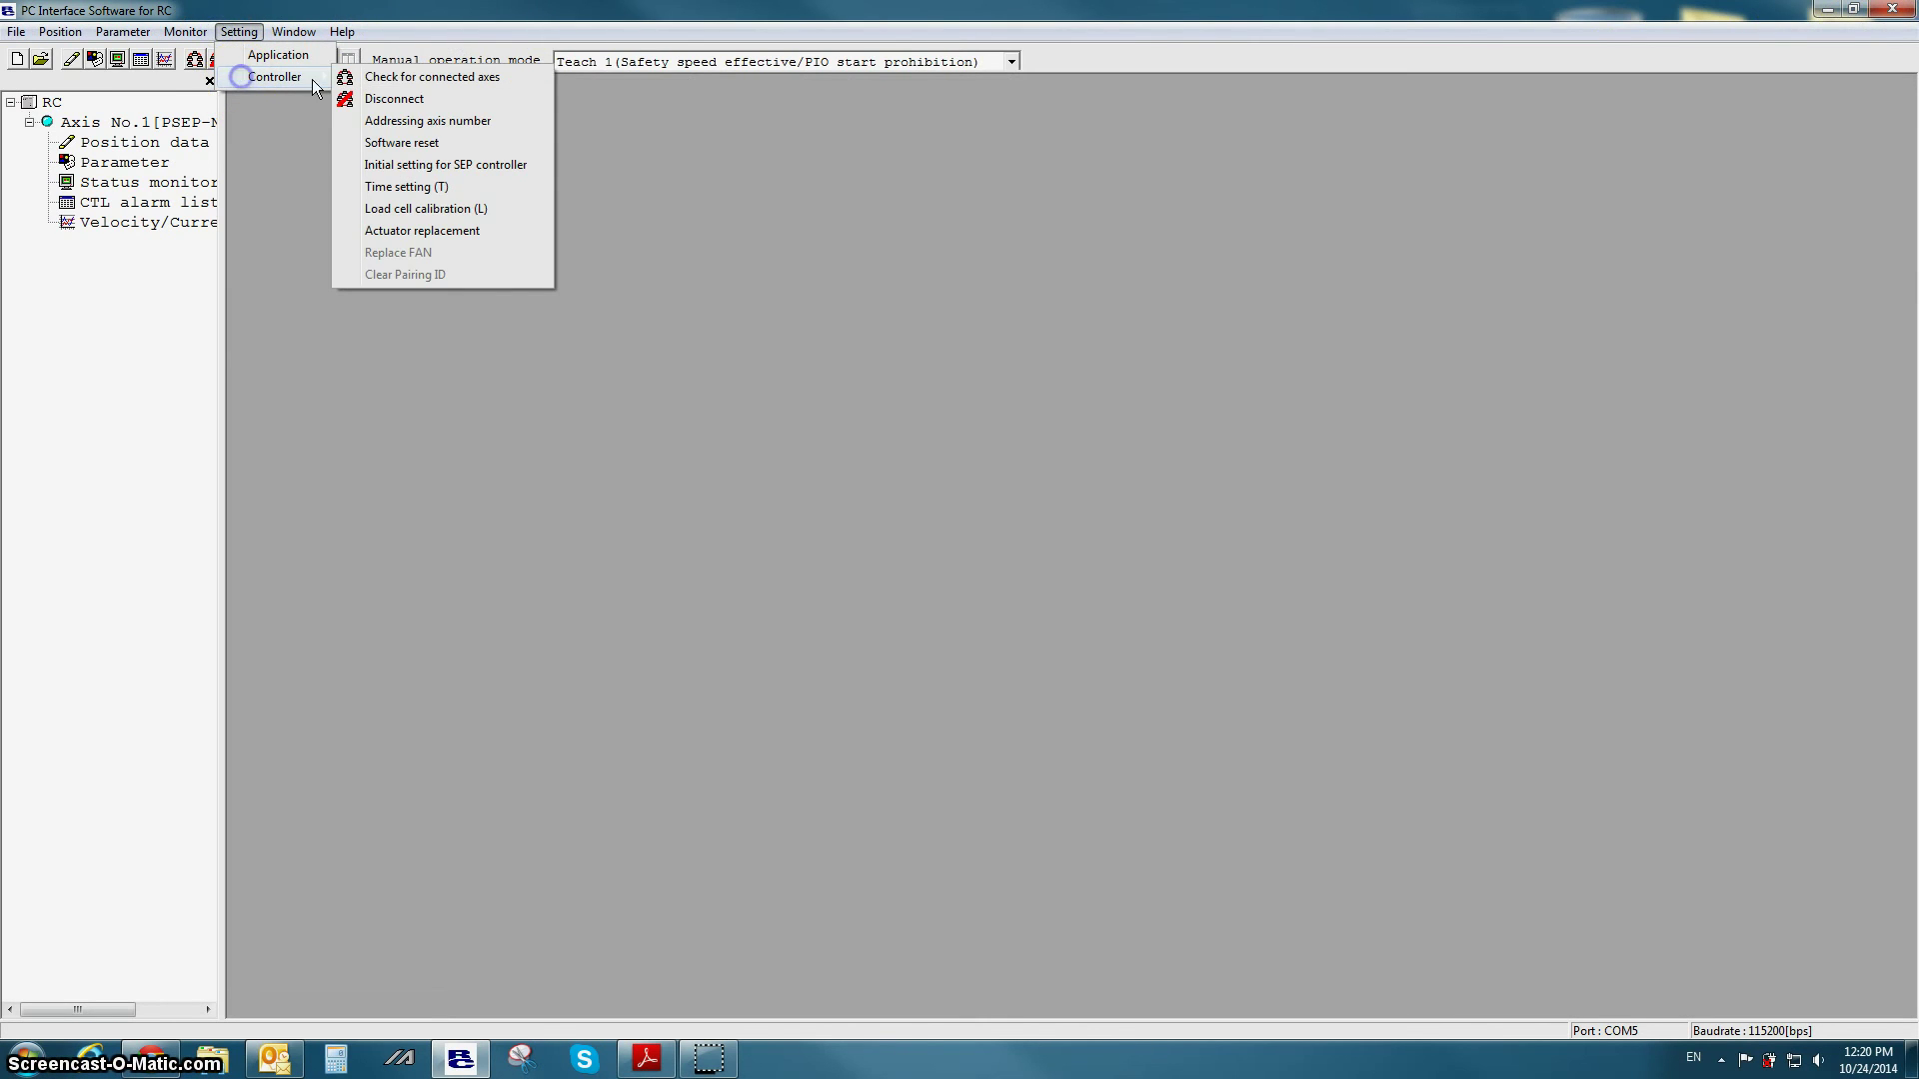
pyautogui.click(383, 166)
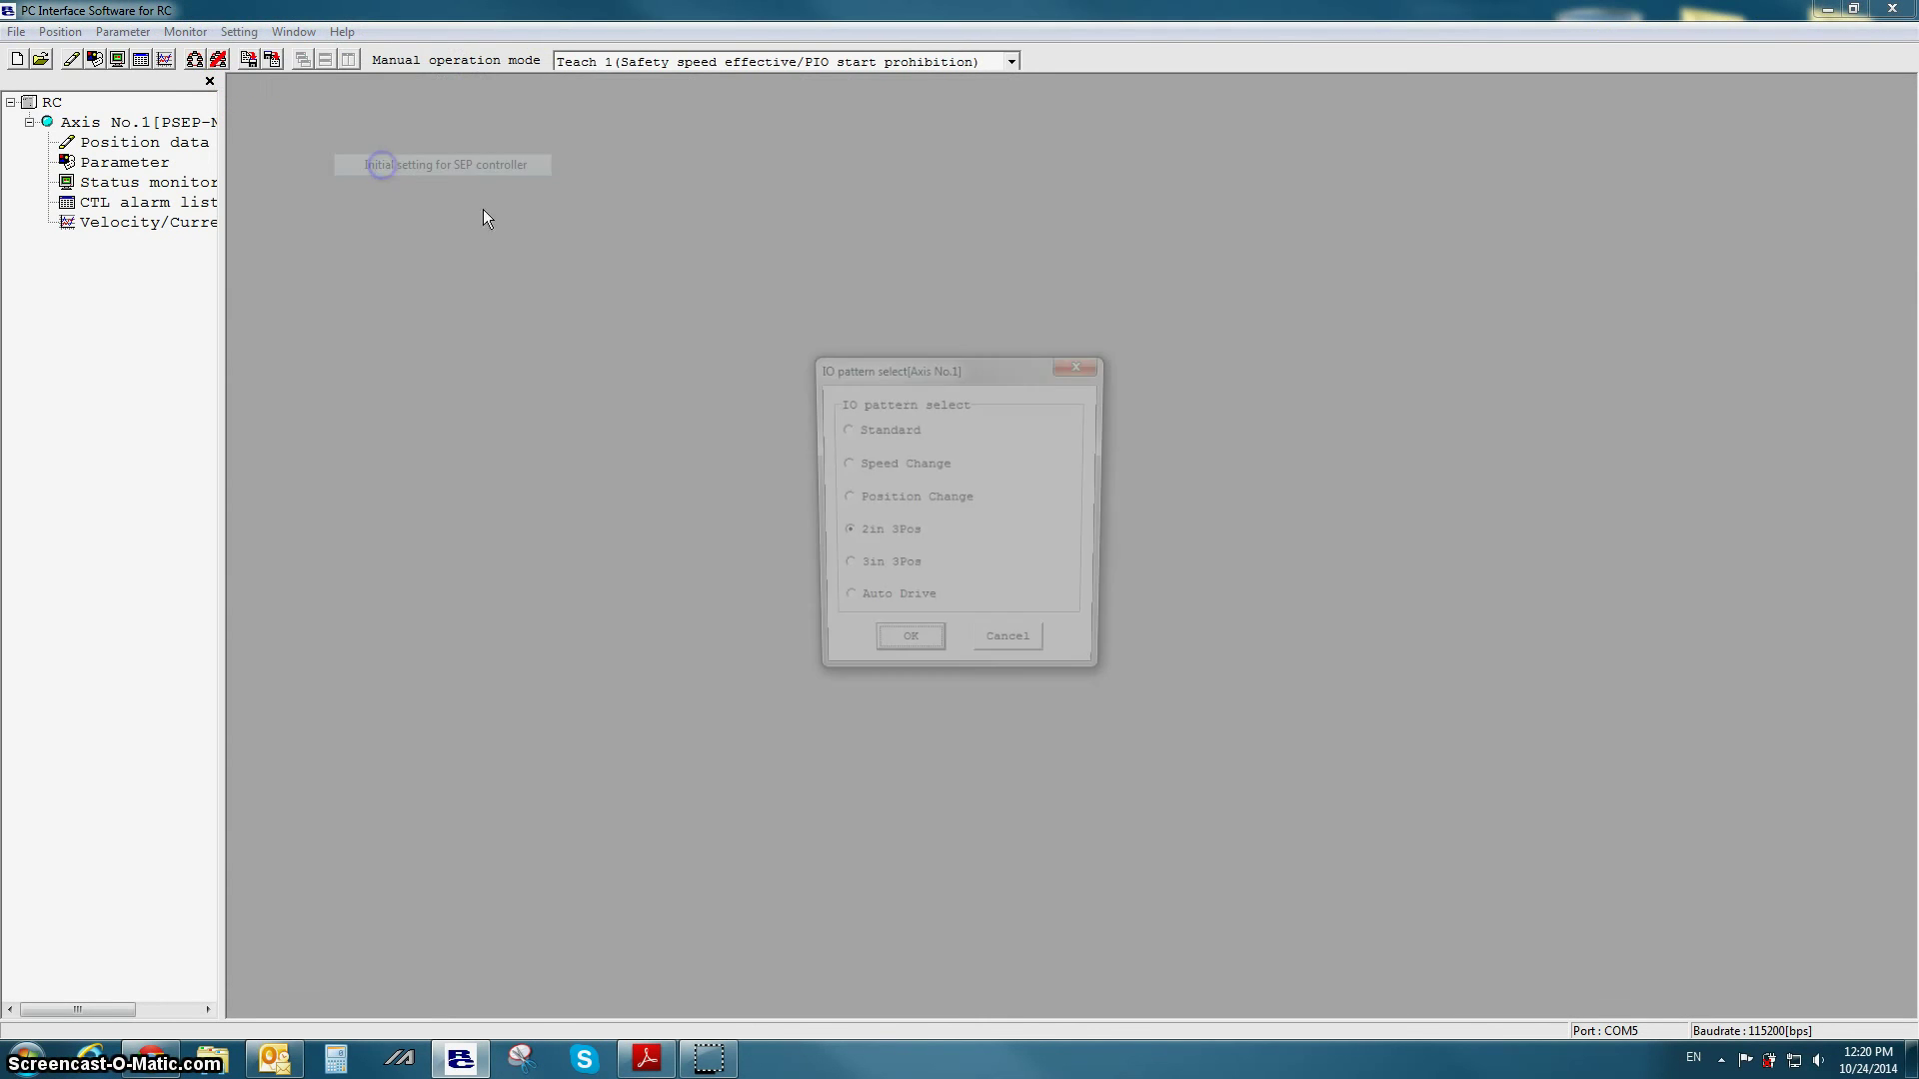
pyautogui.click(887, 577)
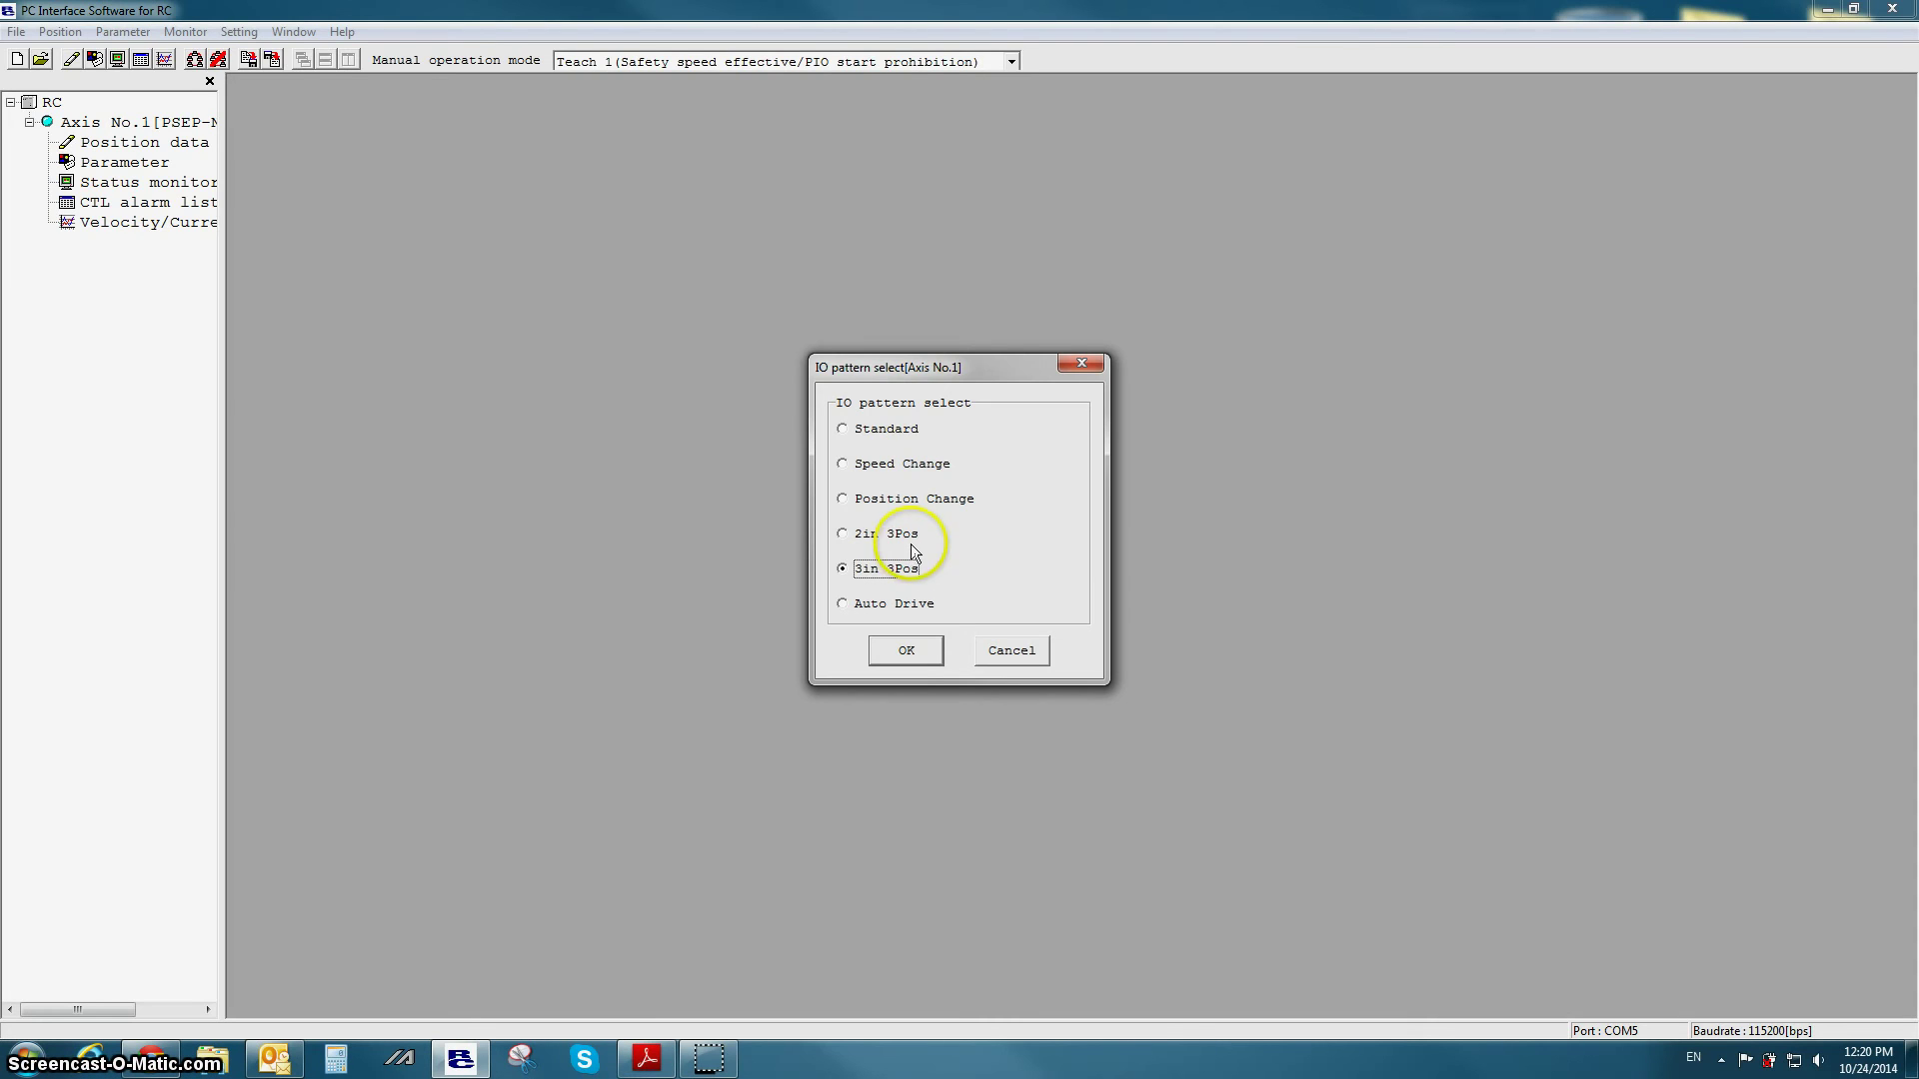
pyautogui.click(902, 648)
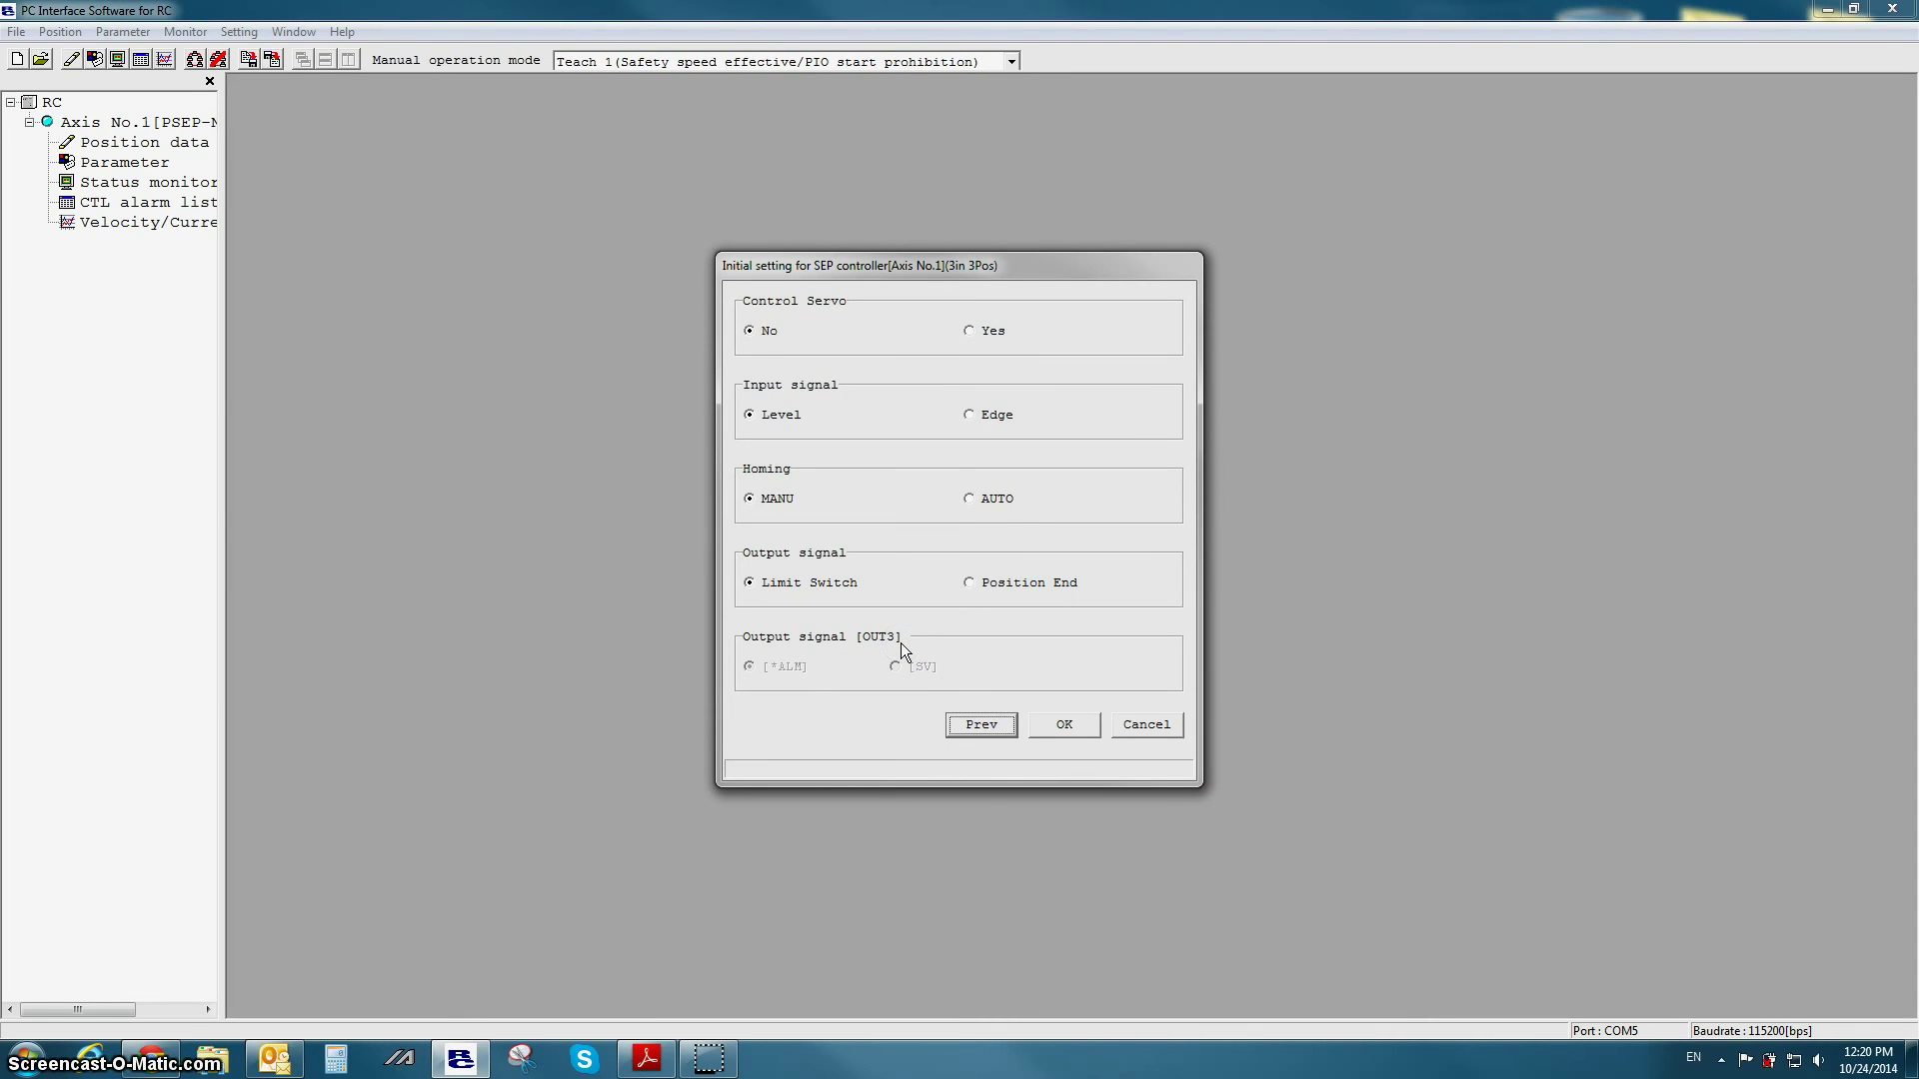
pyautogui.click(1083, 728)
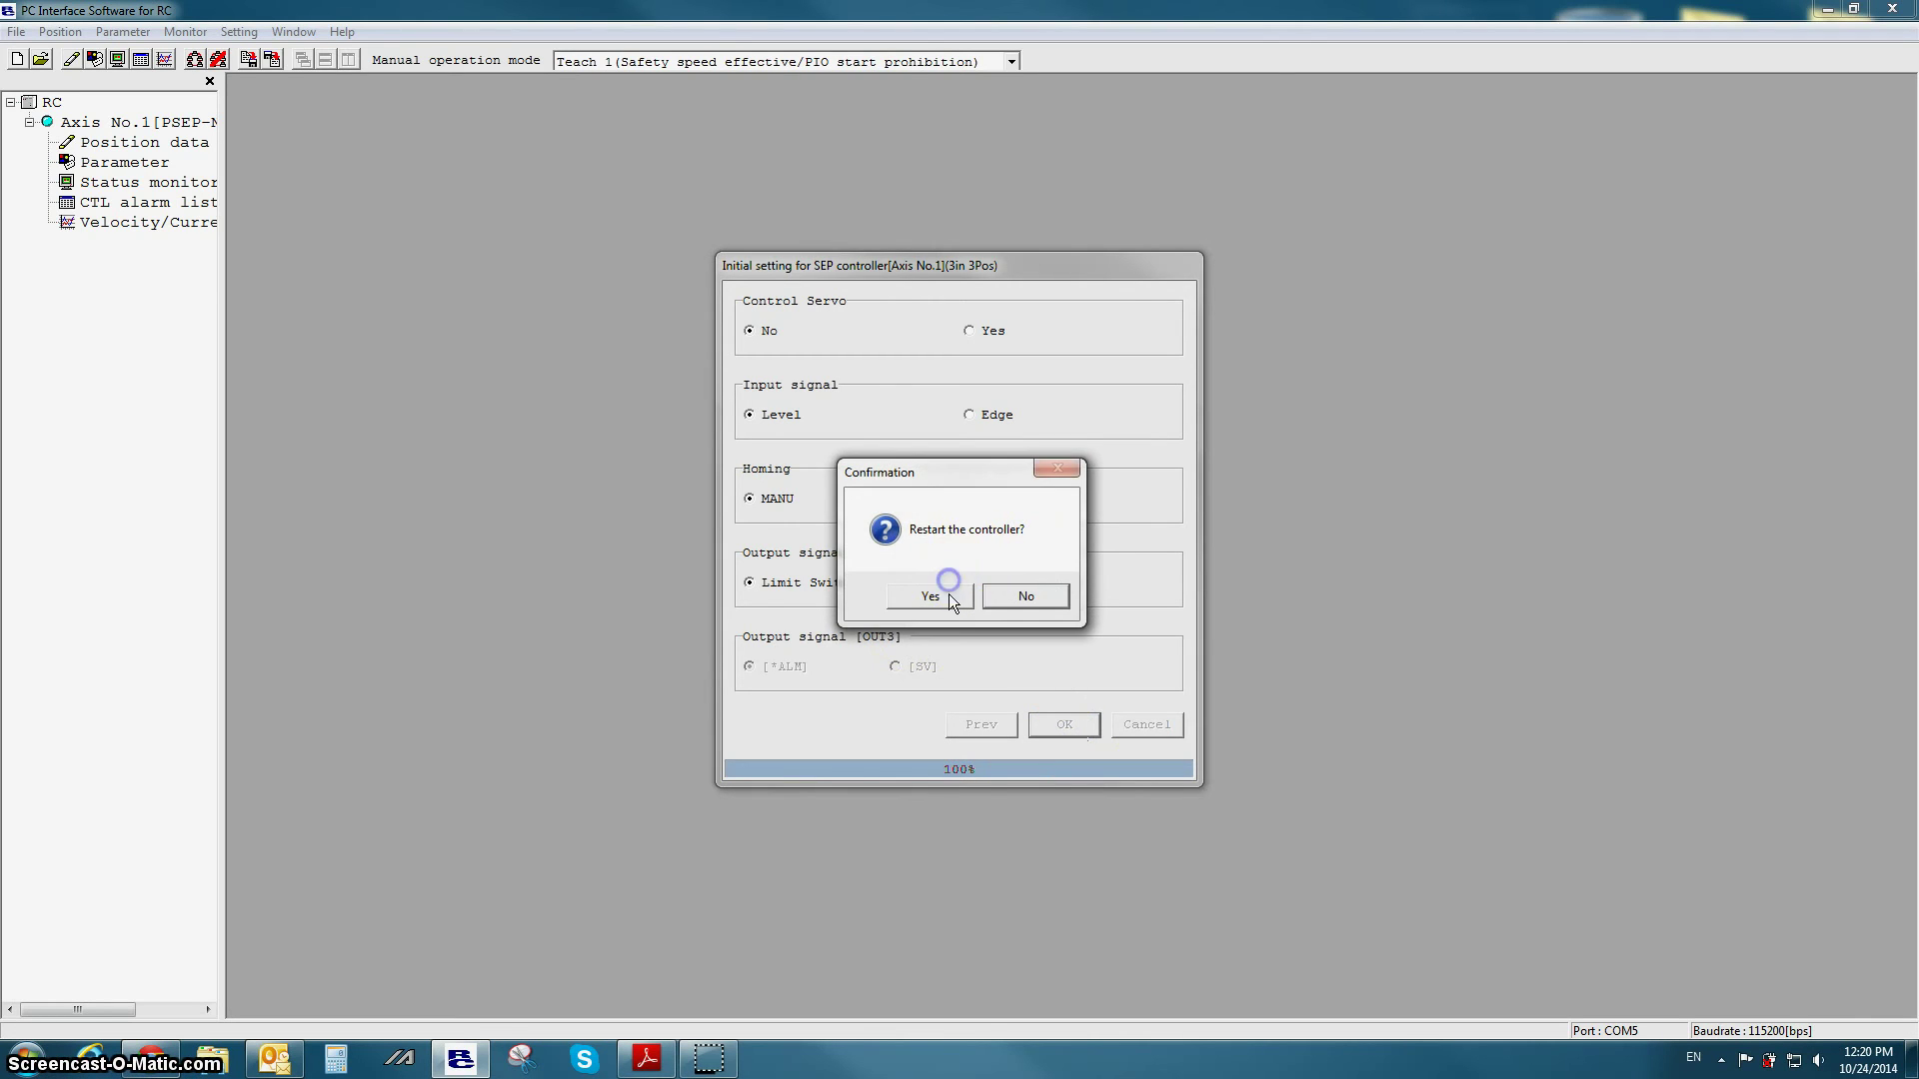
pyautogui.click(929, 596)
pyautogui.click(1021, 596)
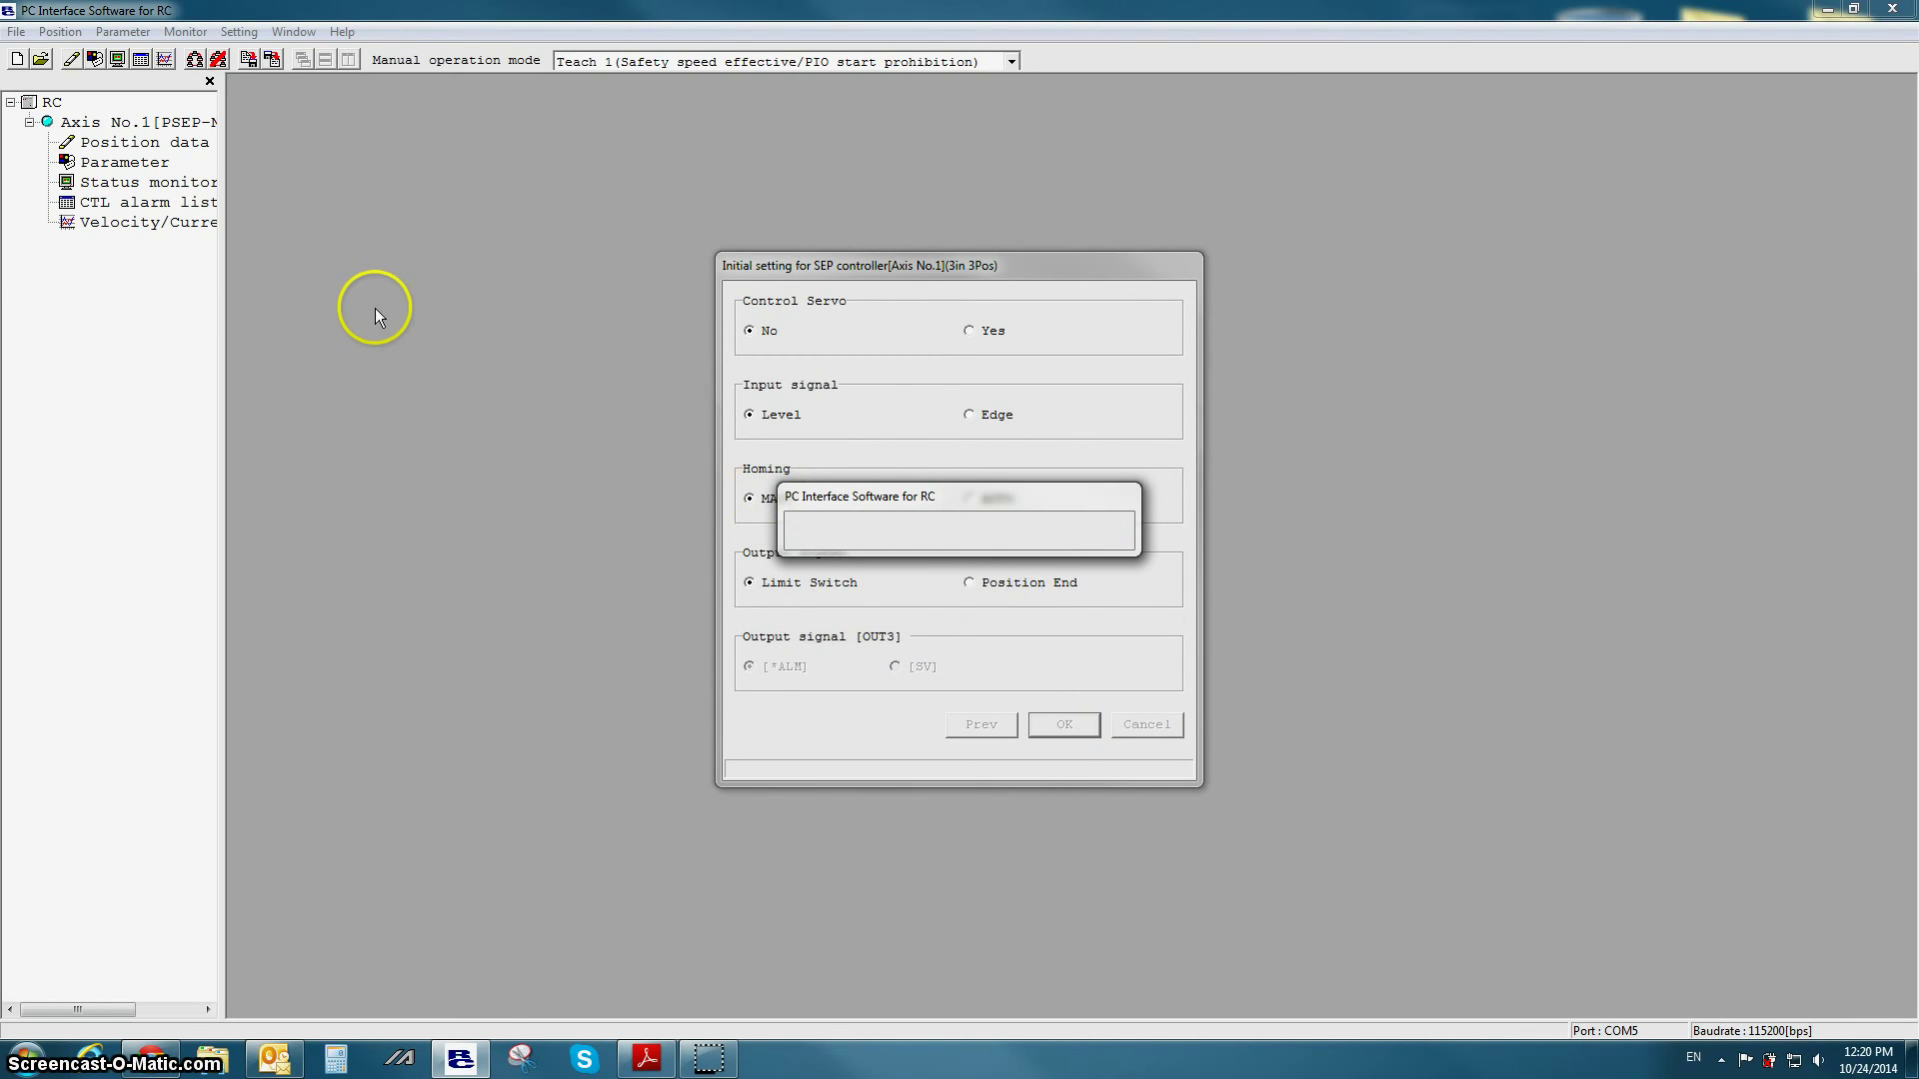
# Review the position data of Axis No.1 for the 3in 3Pos pattern in a maximized window and close it
pyautogui.click(192, 147)
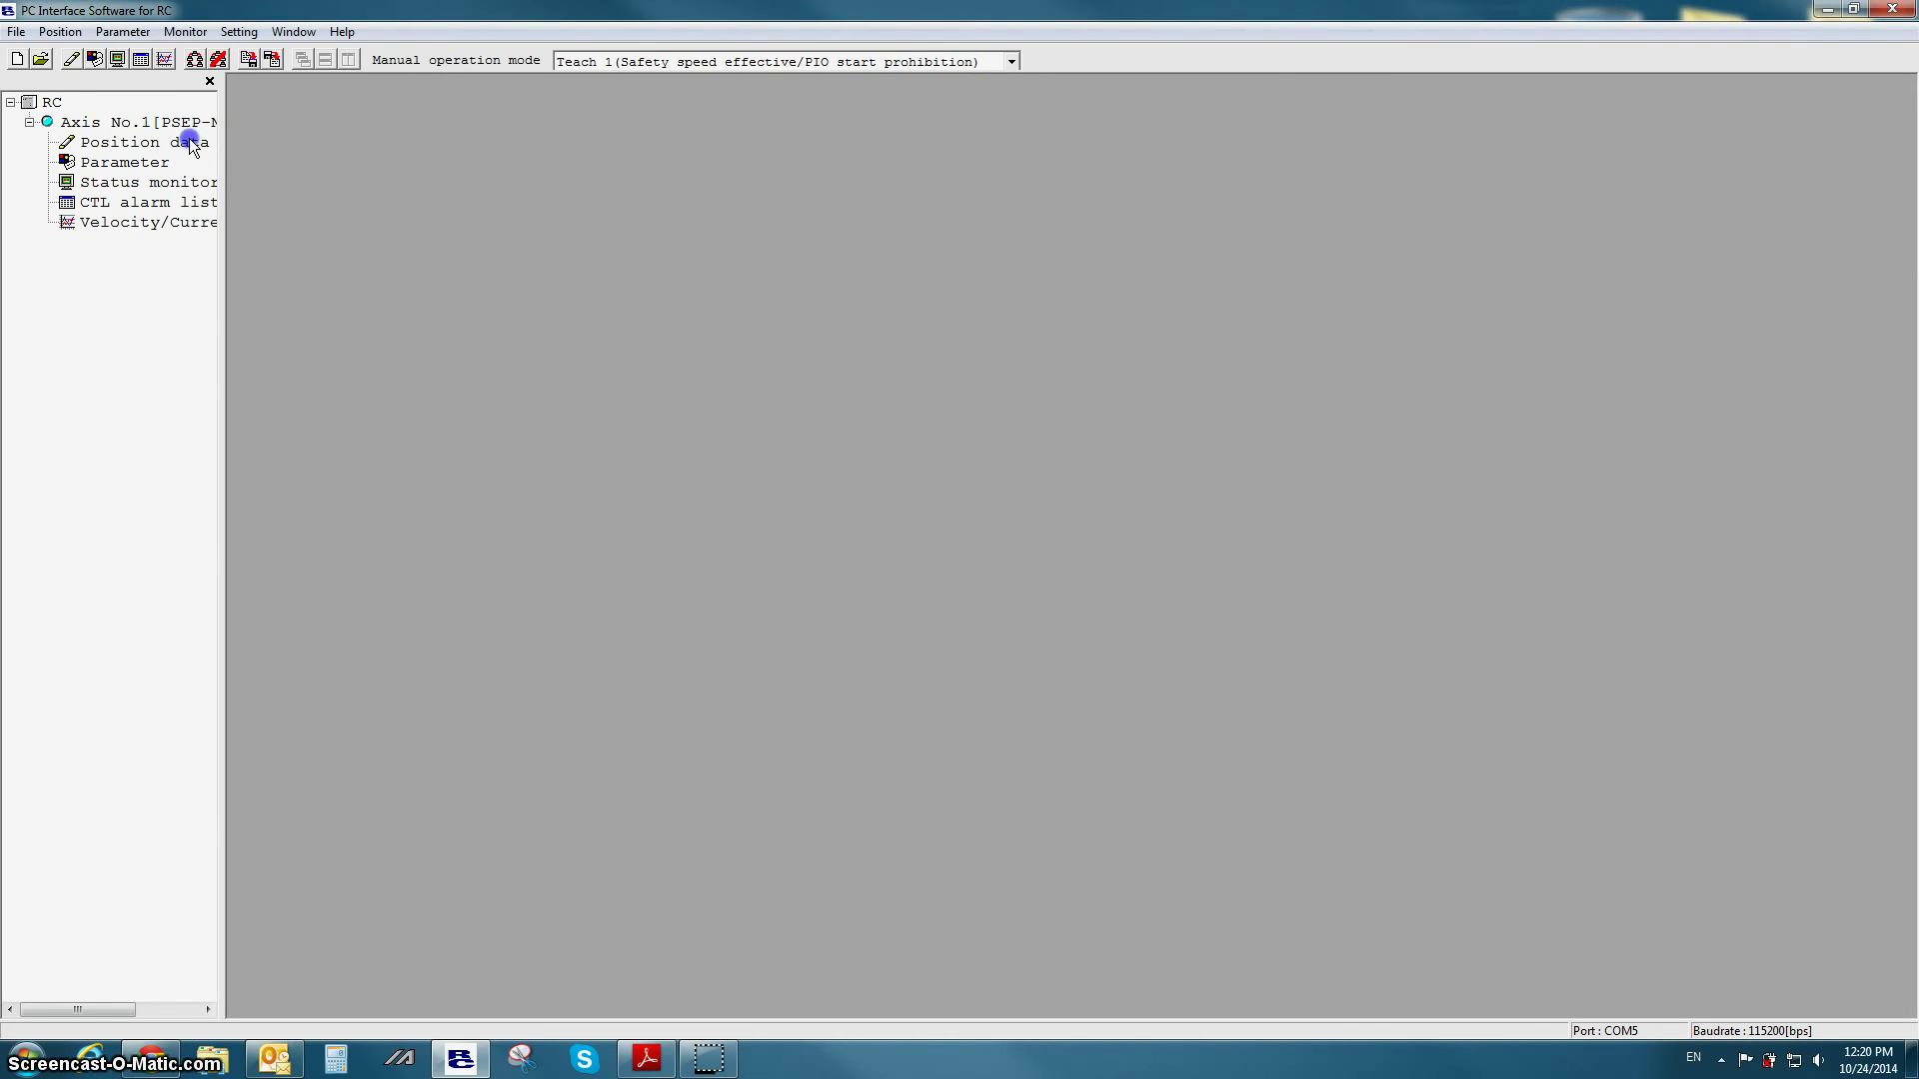
pyautogui.click(1277, 398)
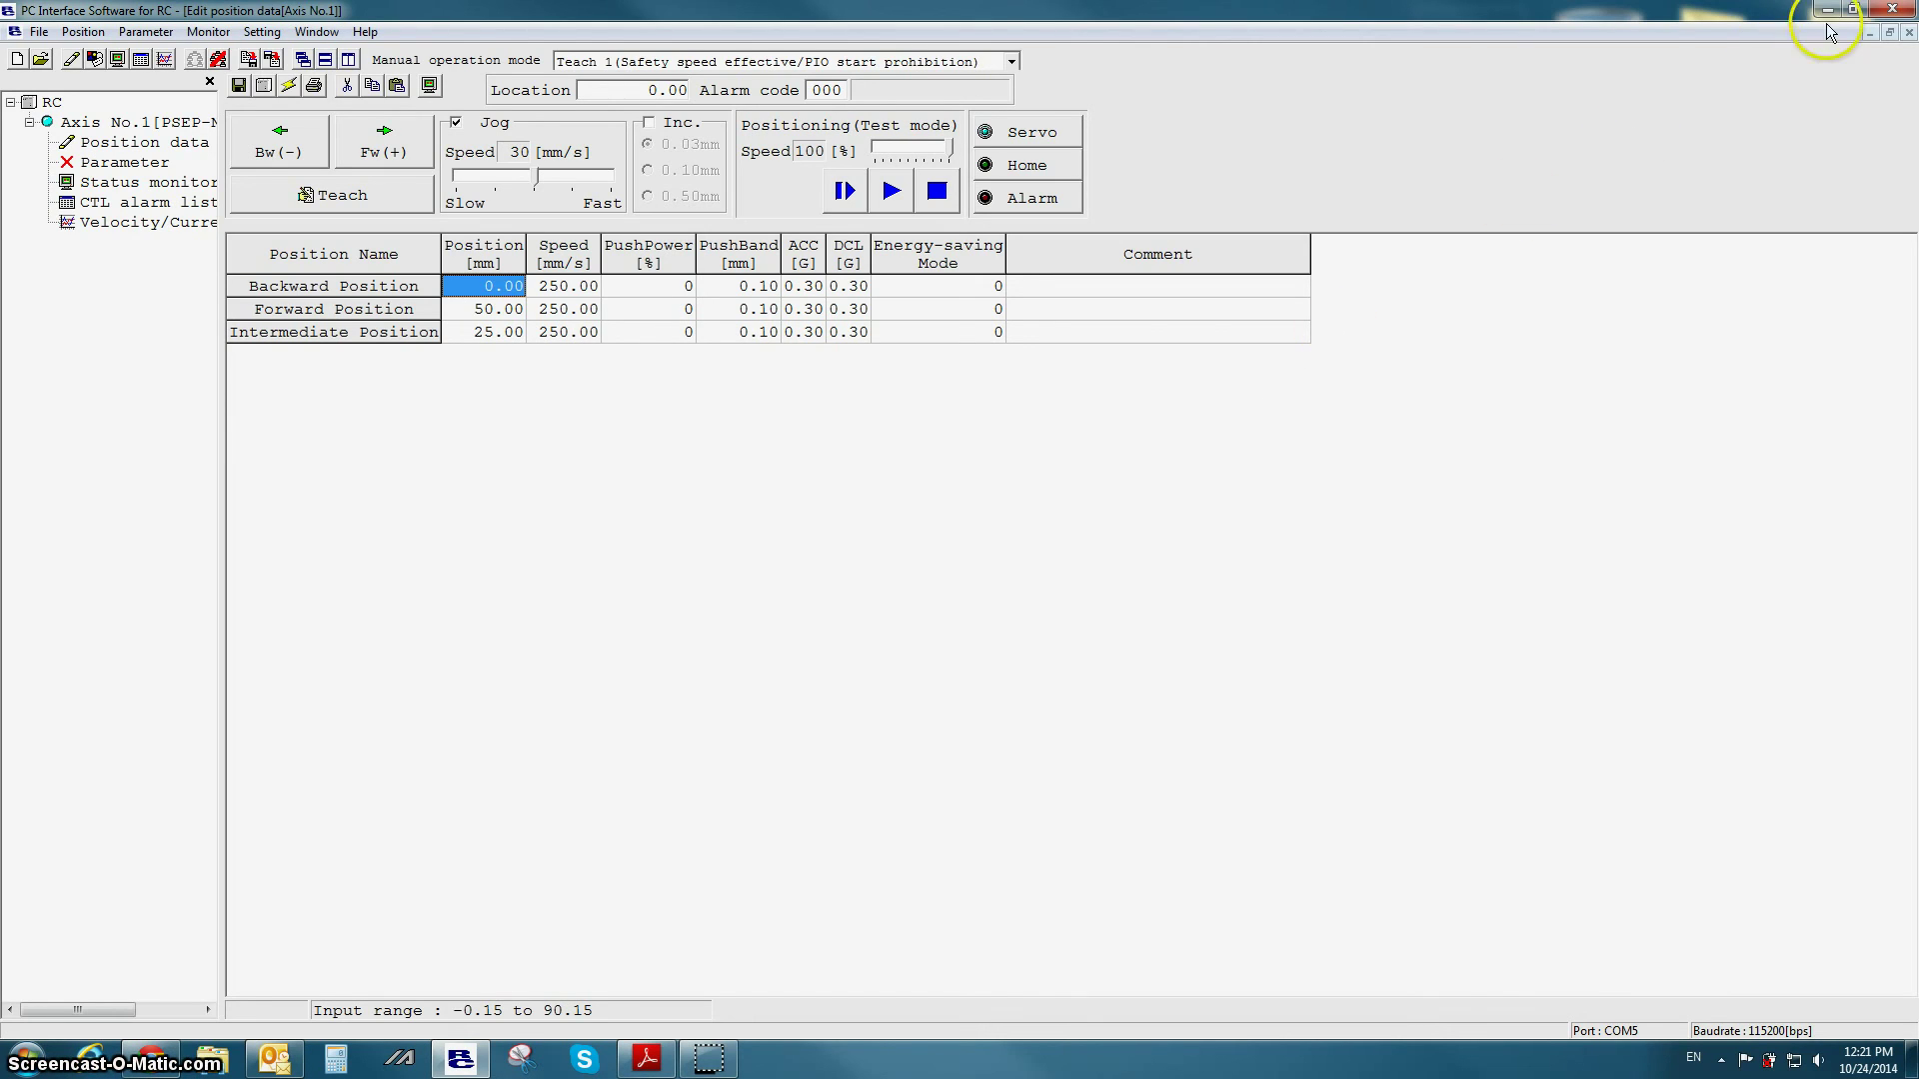
pyautogui.click(1908, 32)
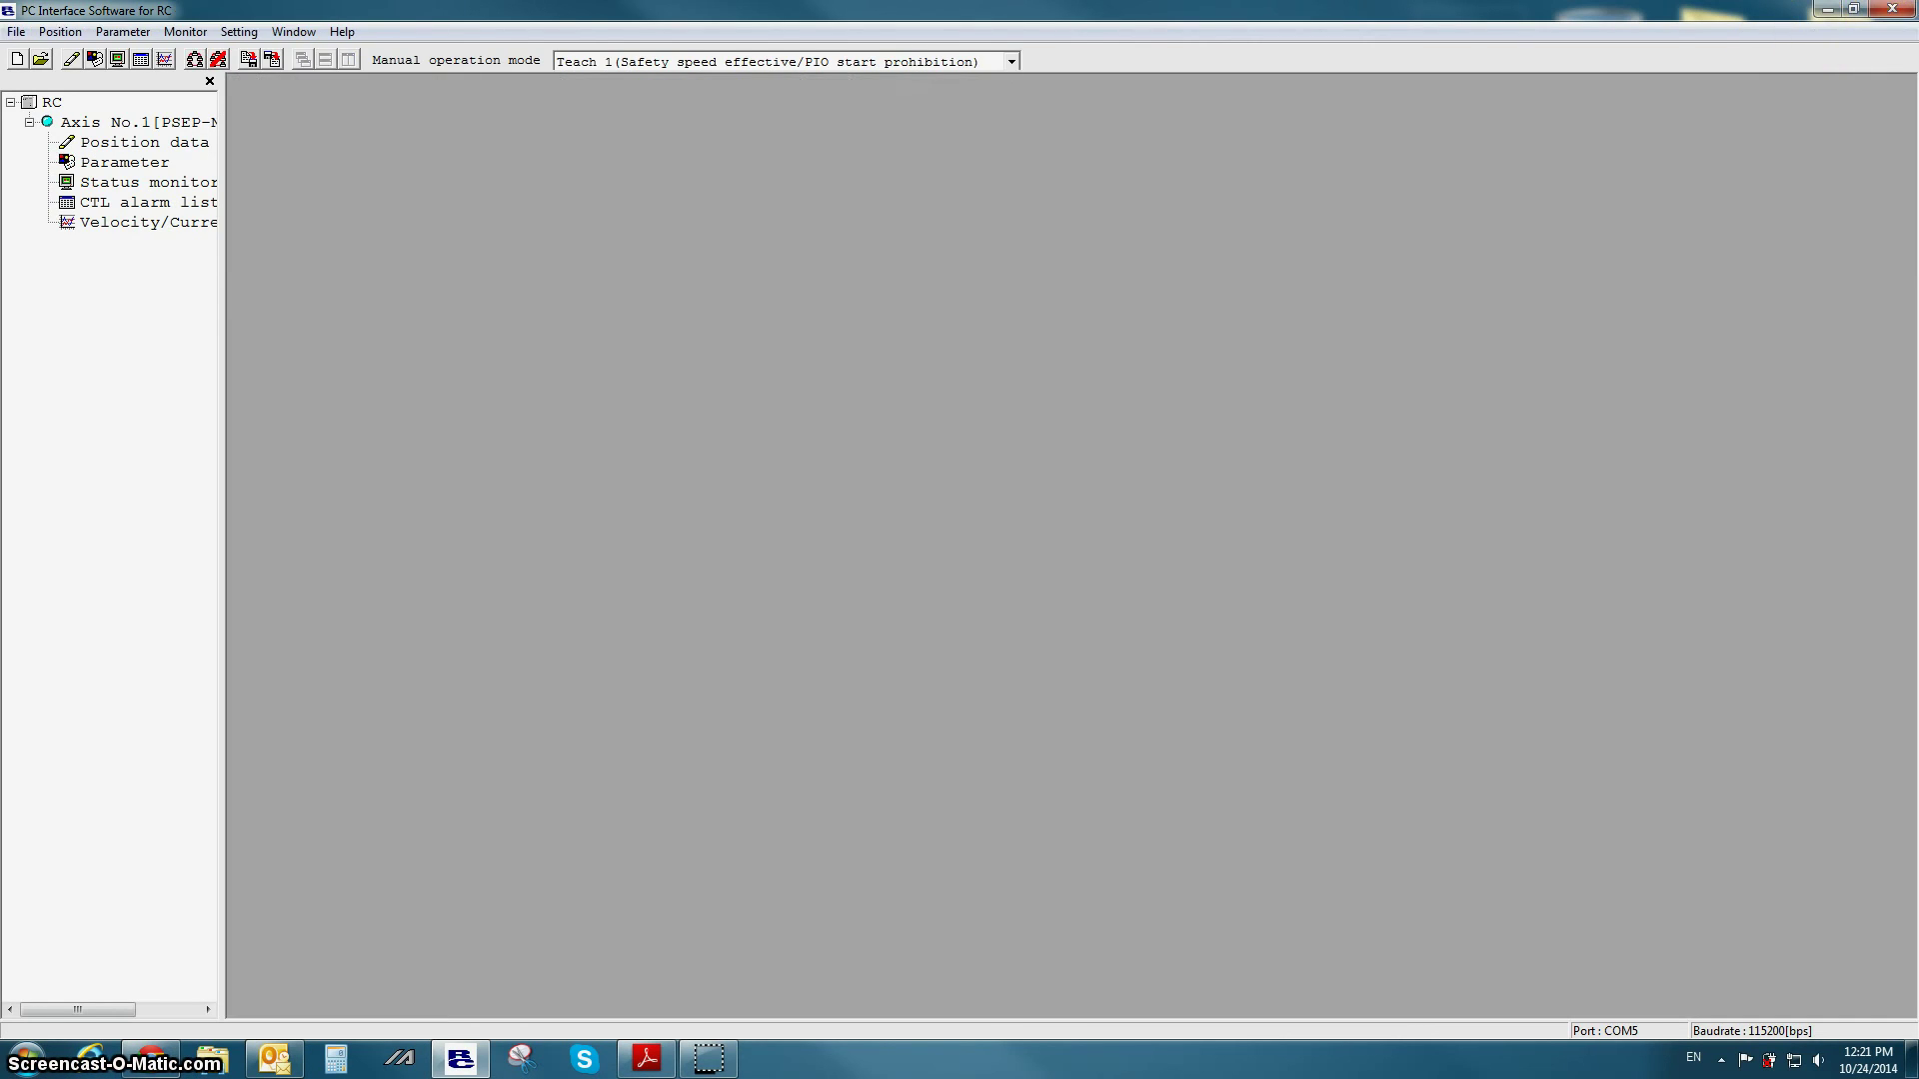
# Apply the SEP controller's initial setting with the Auto Drive IO pattern and restart the controller
pyautogui.click(232, 34)
pyautogui.moveTo(236, 80)
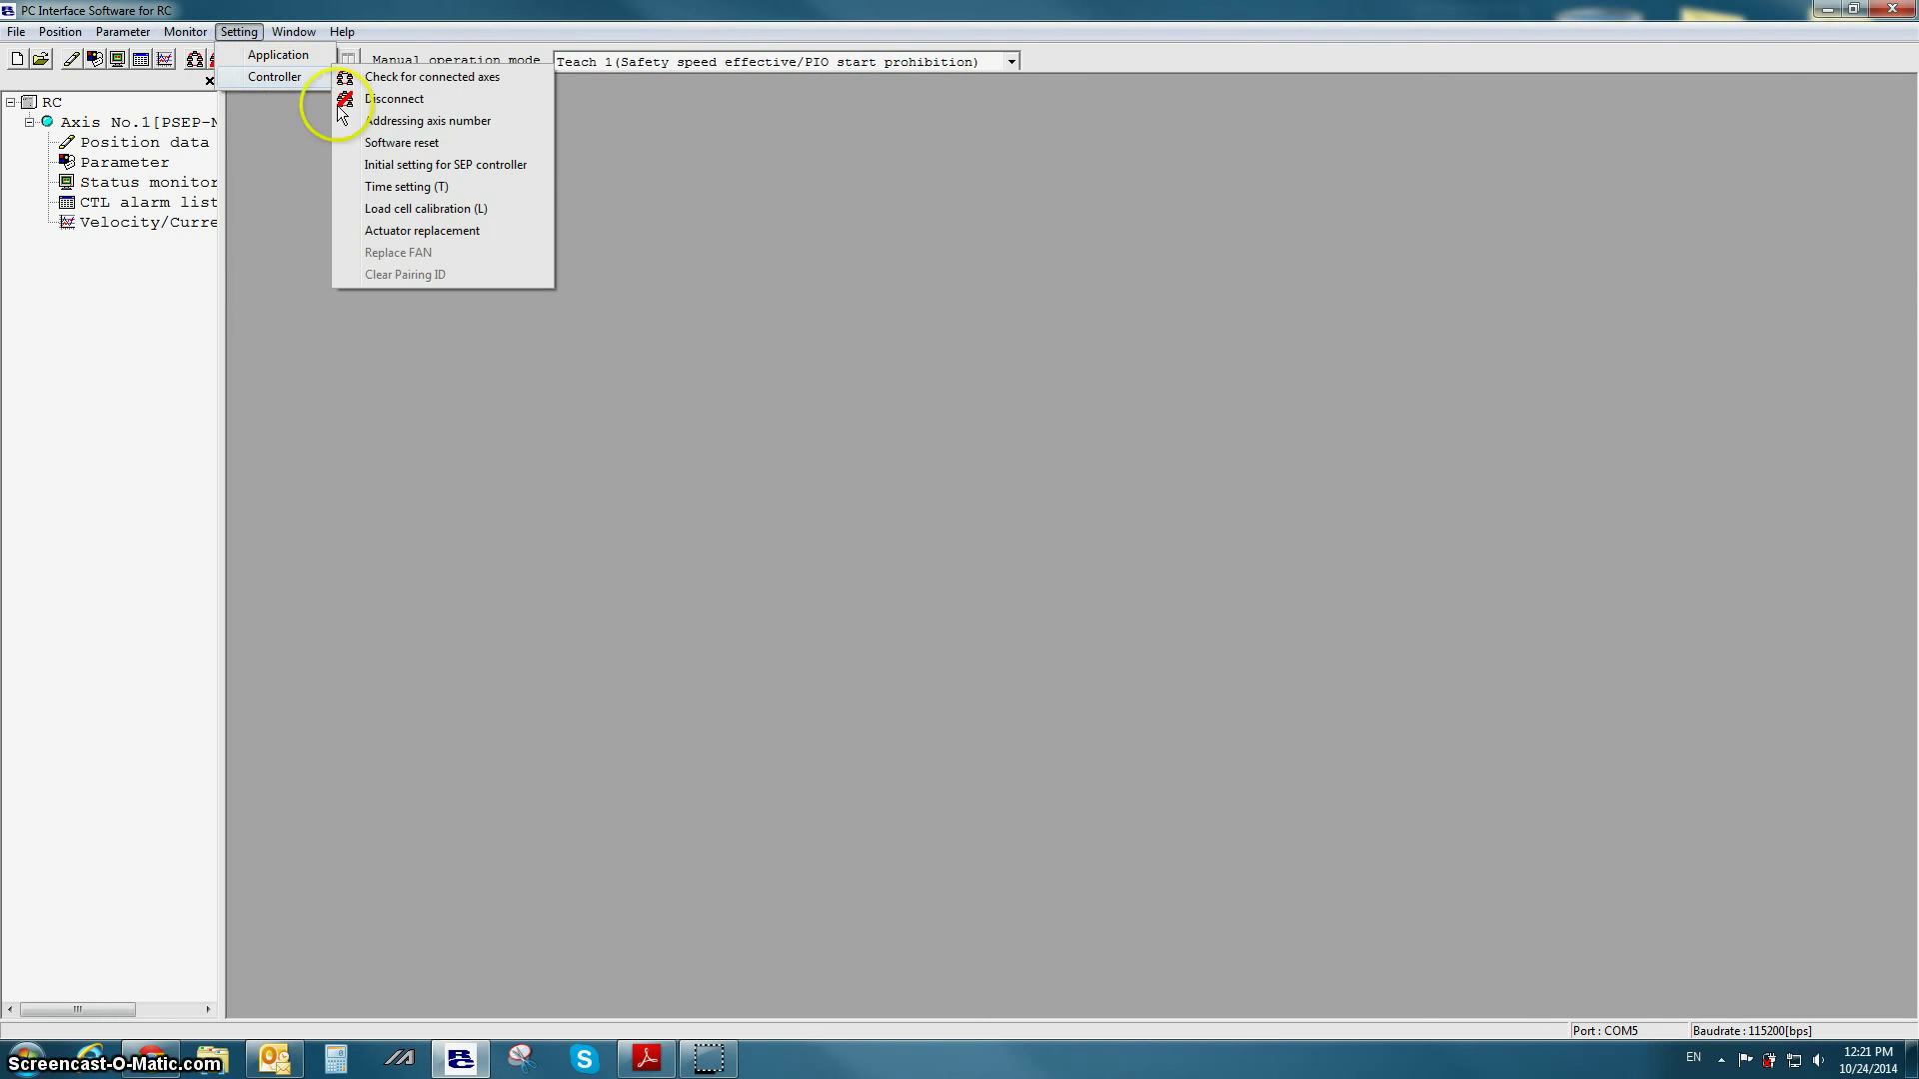
pyautogui.click(400, 165)
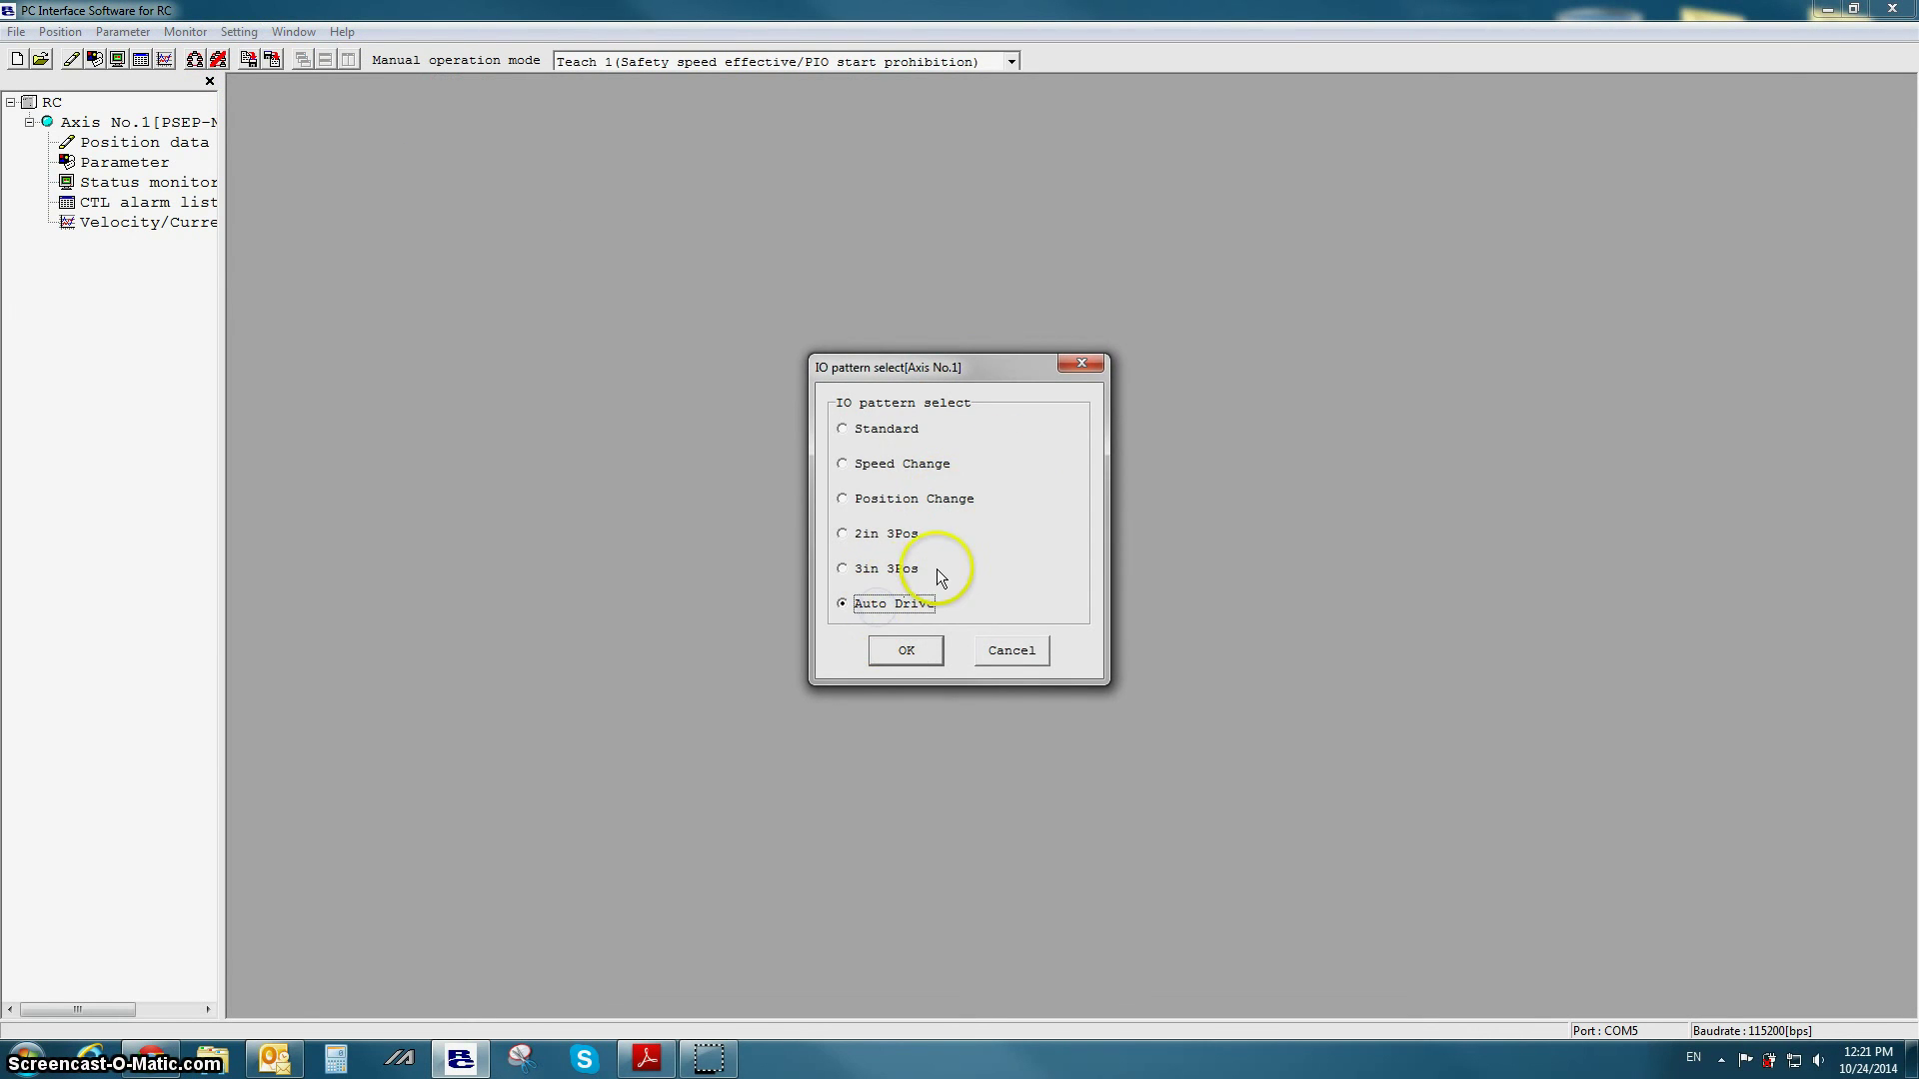
pyautogui.click(905, 654)
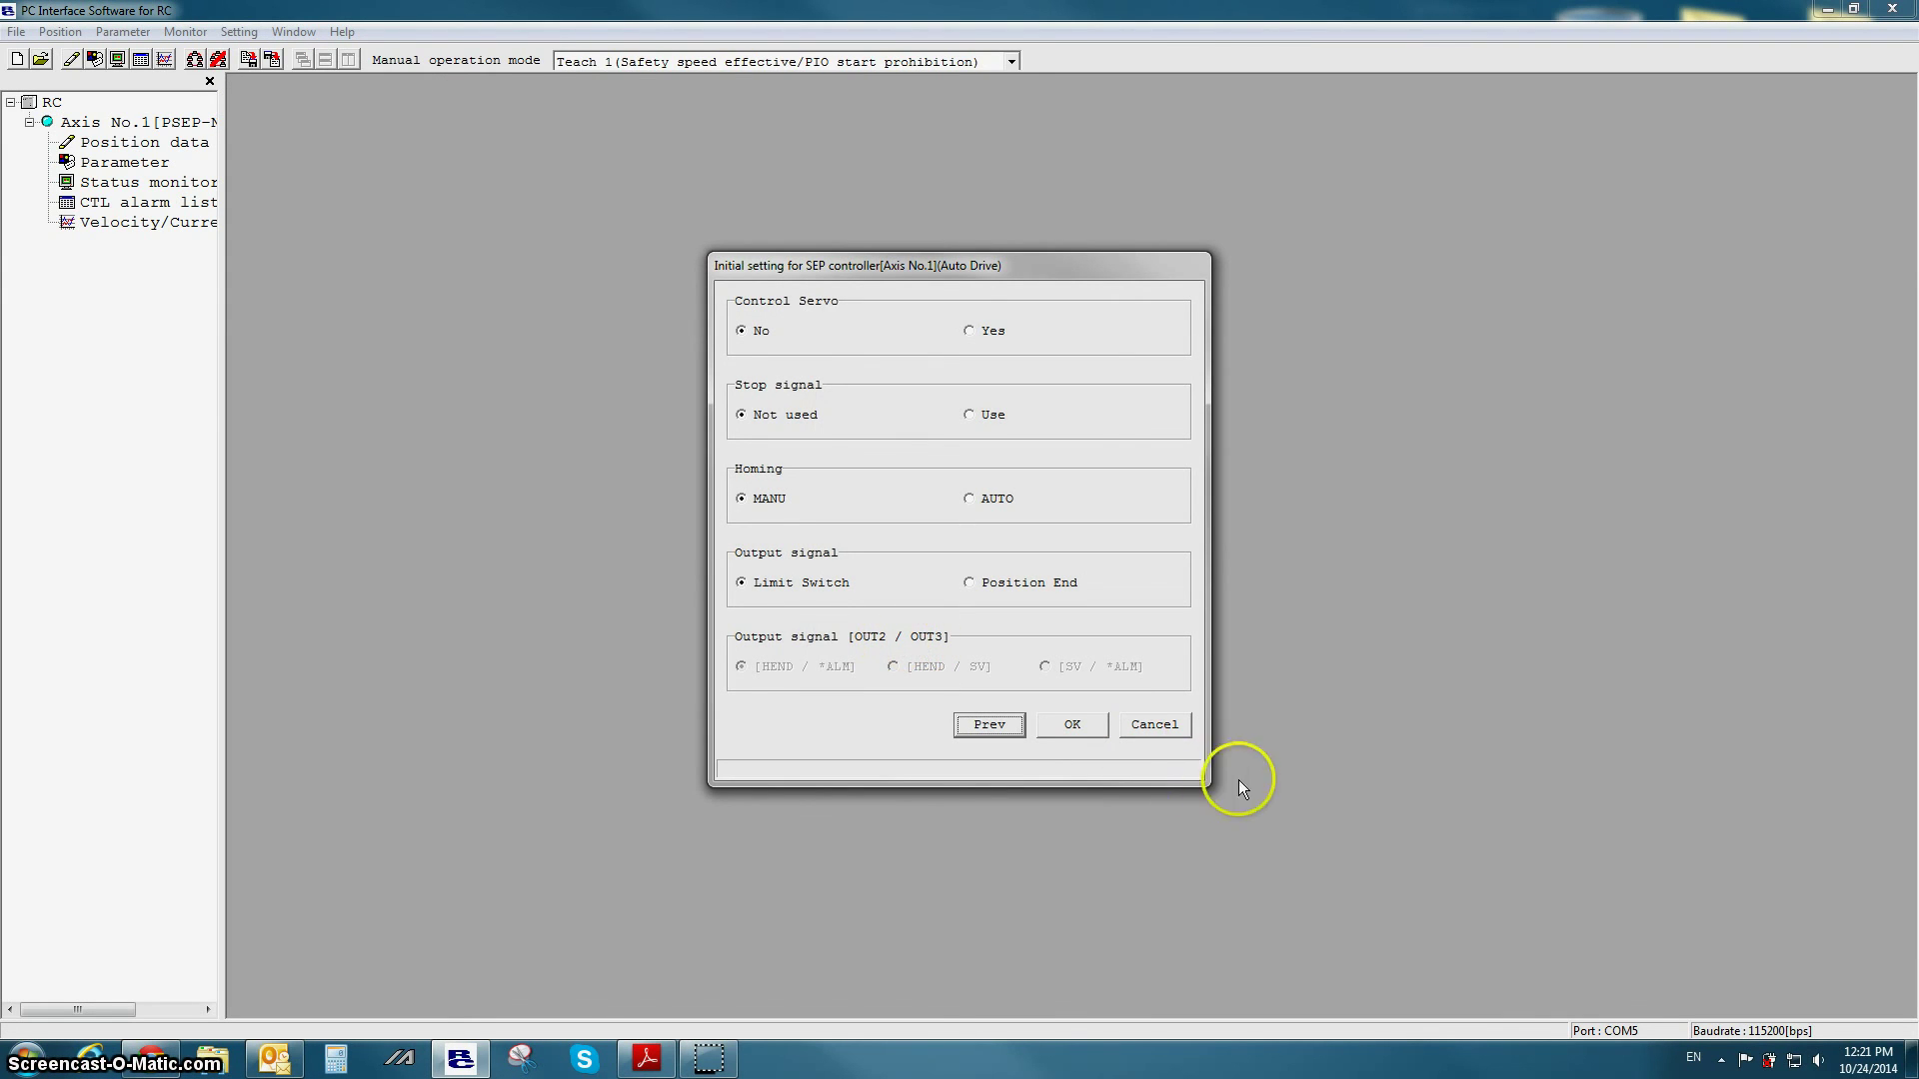
pyautogui.click(1075, 723)
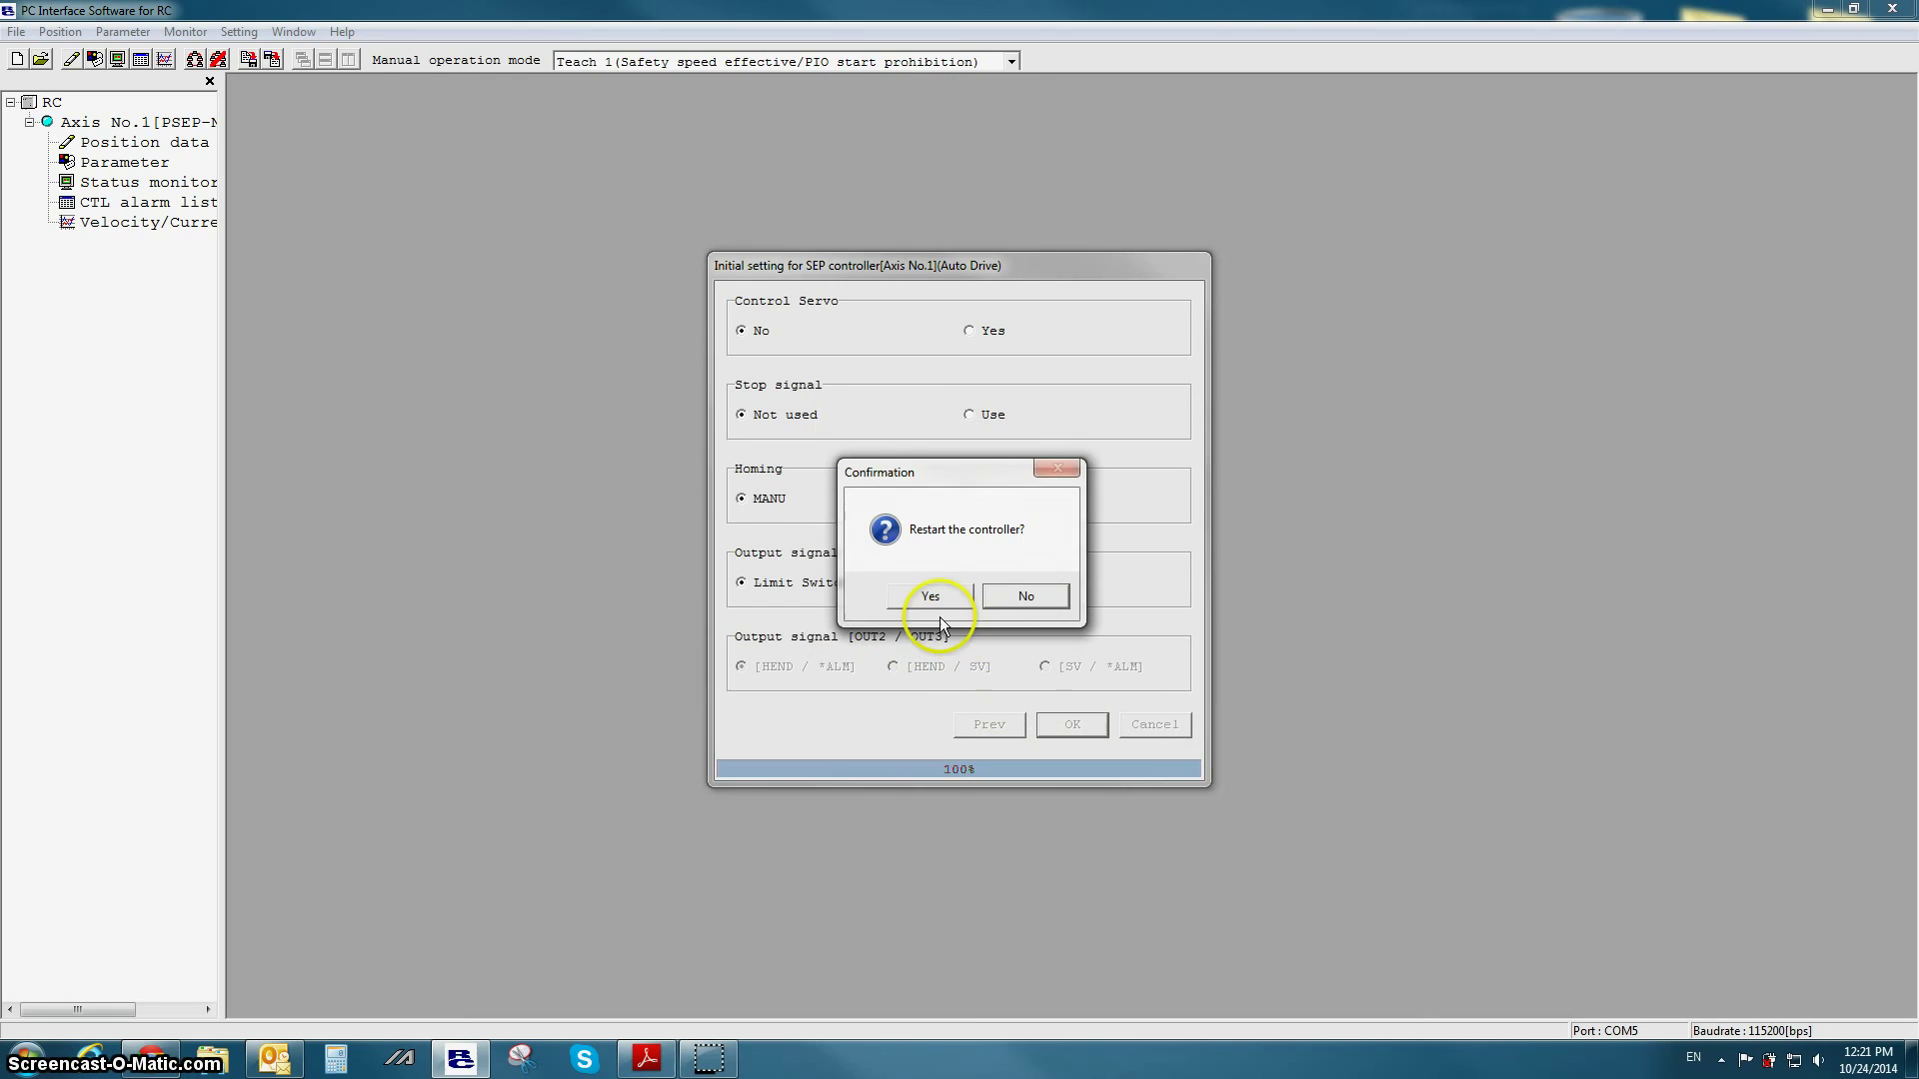
pyautogui.click(925, 595)
pyautogui.click(992, 596)
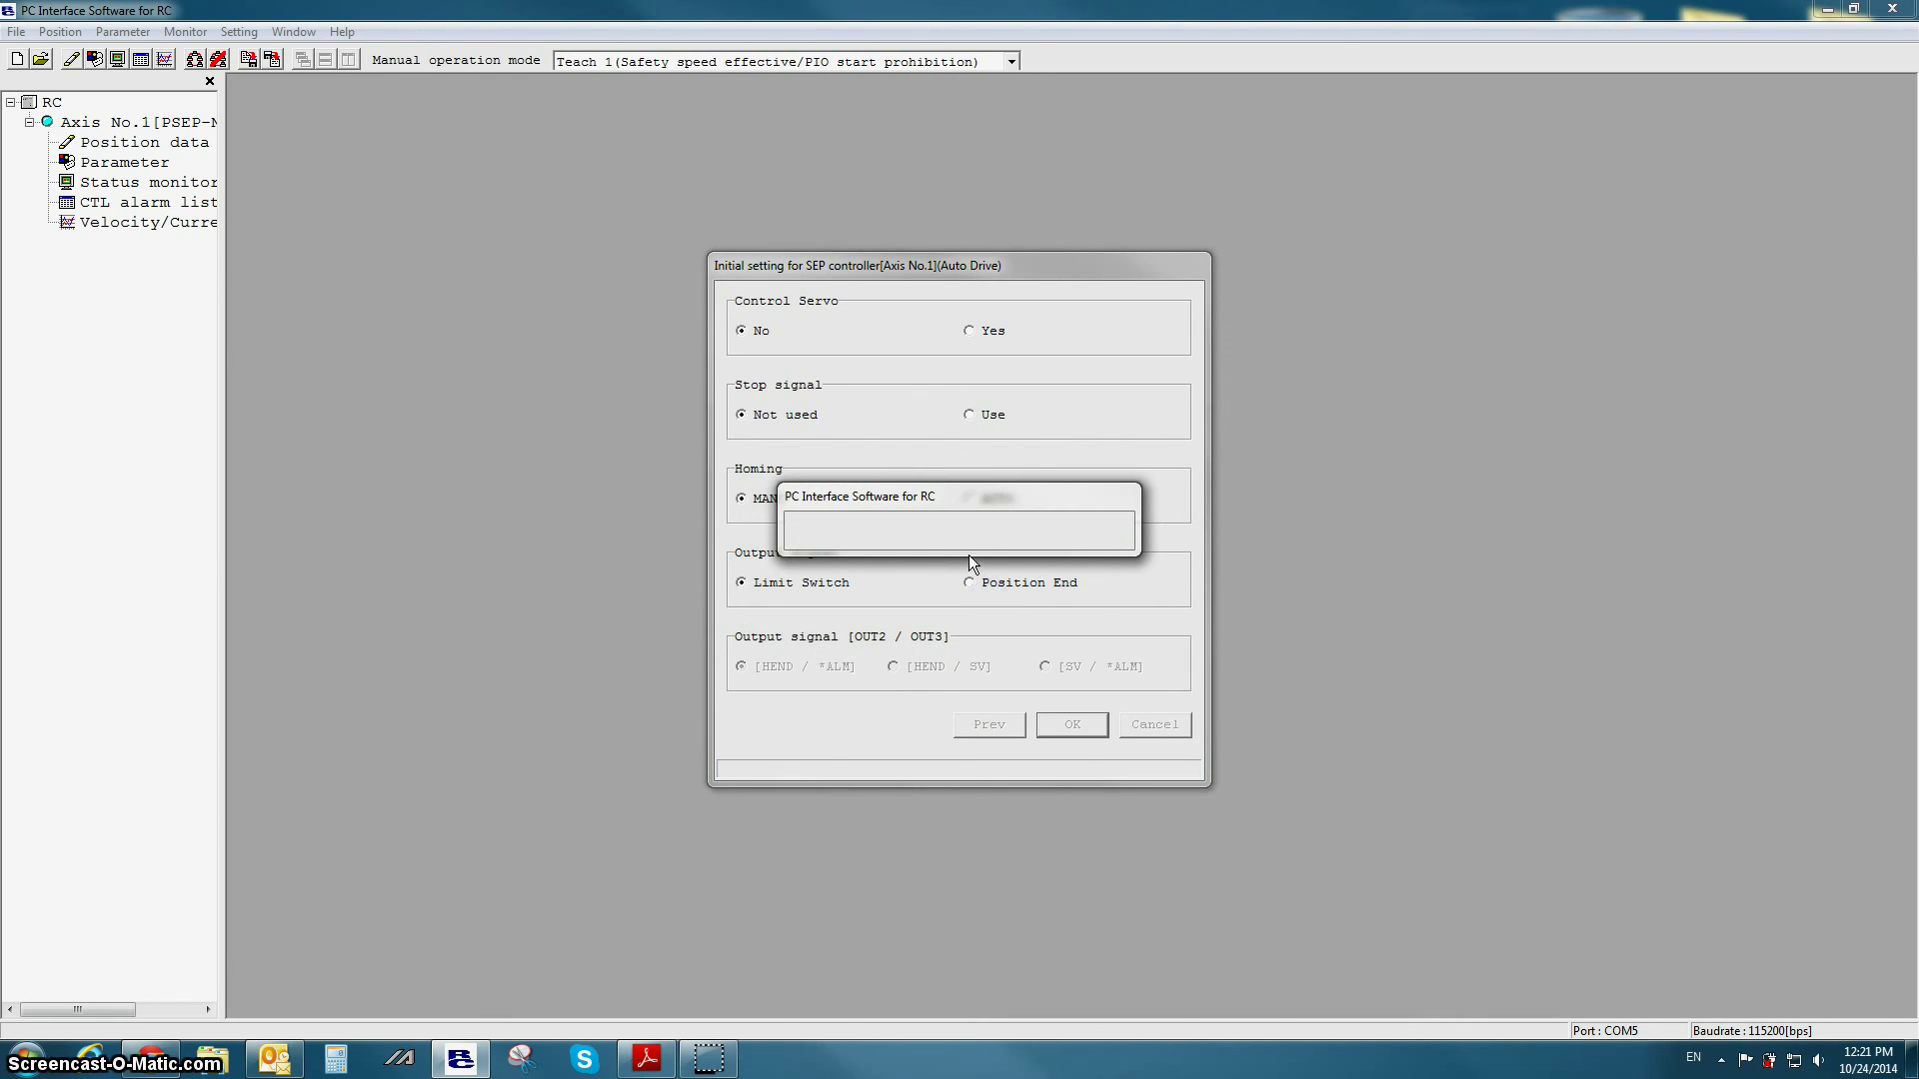
# Review the position data of Axis No.1 for the Auto Drive pattern in a maximized window and close it
pyautogui.doubleClick(161, 143)
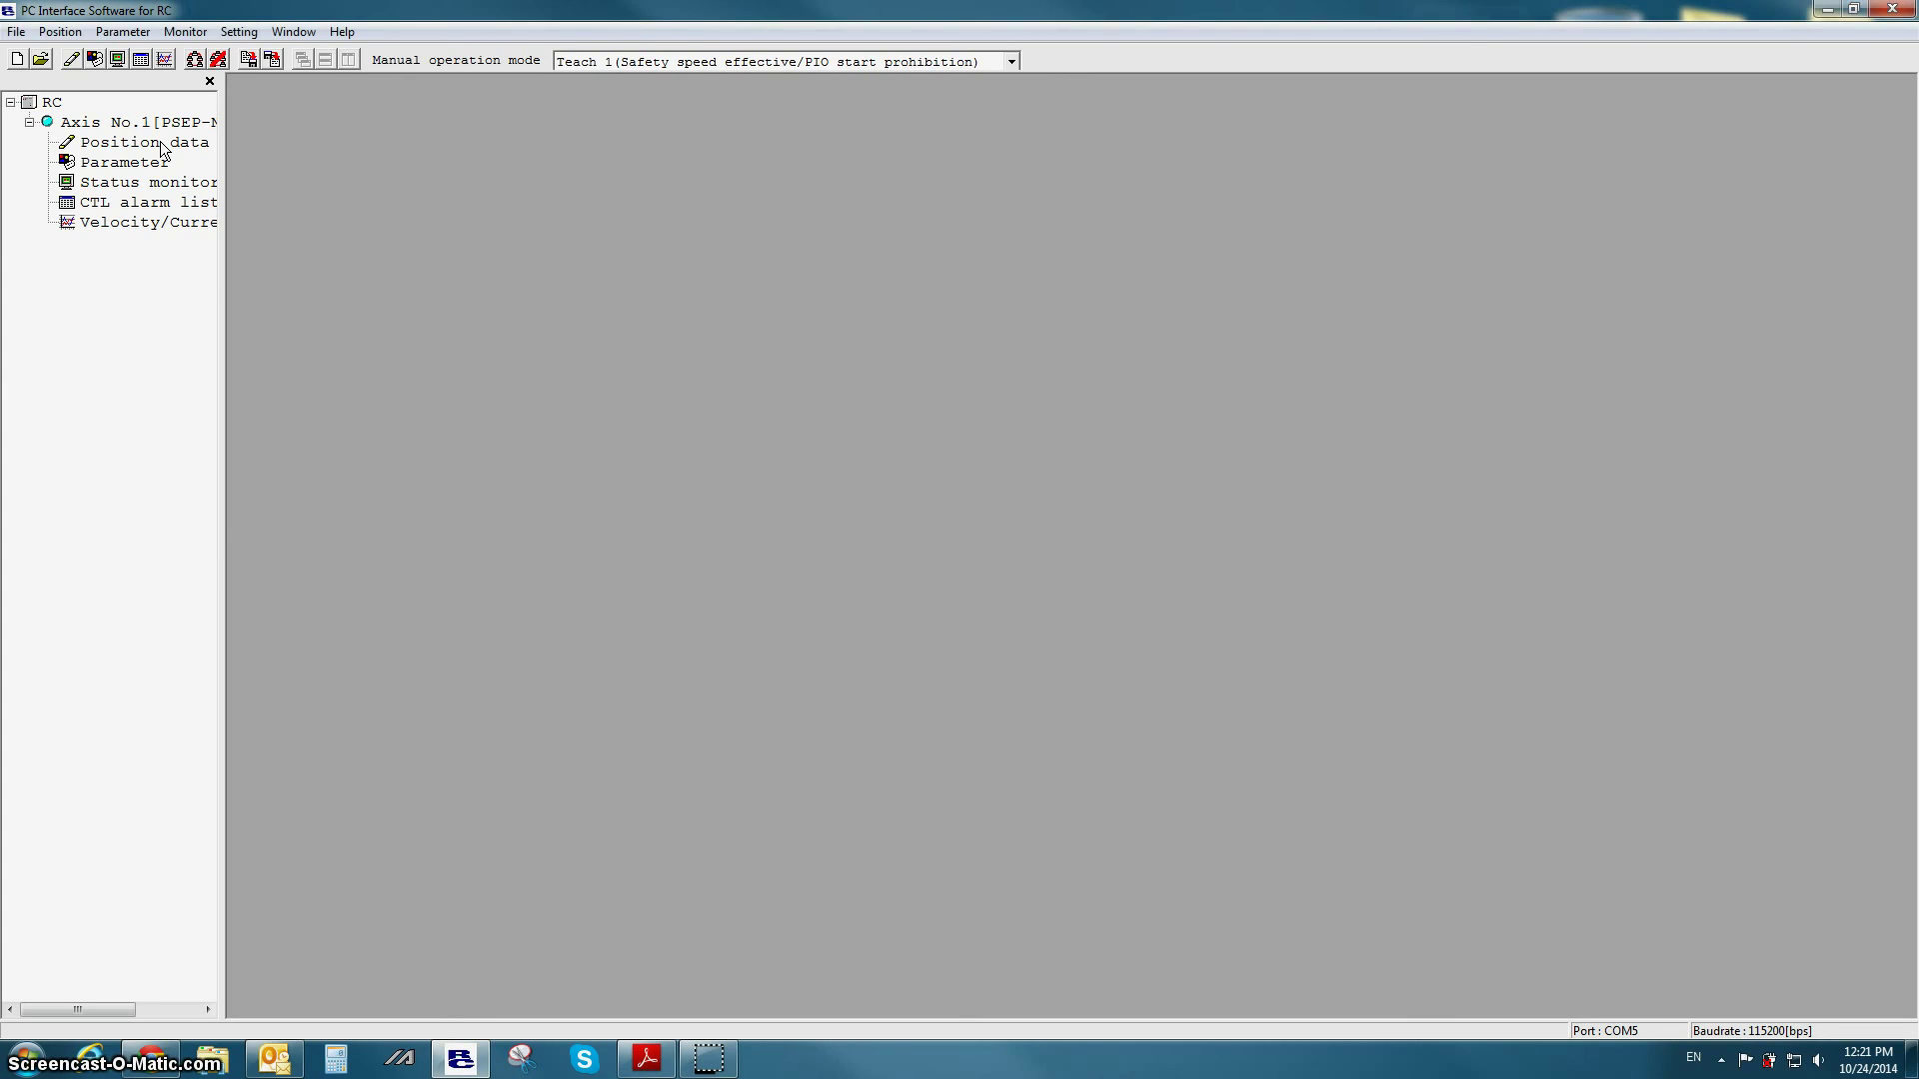
pyautogui.click(974, 93)
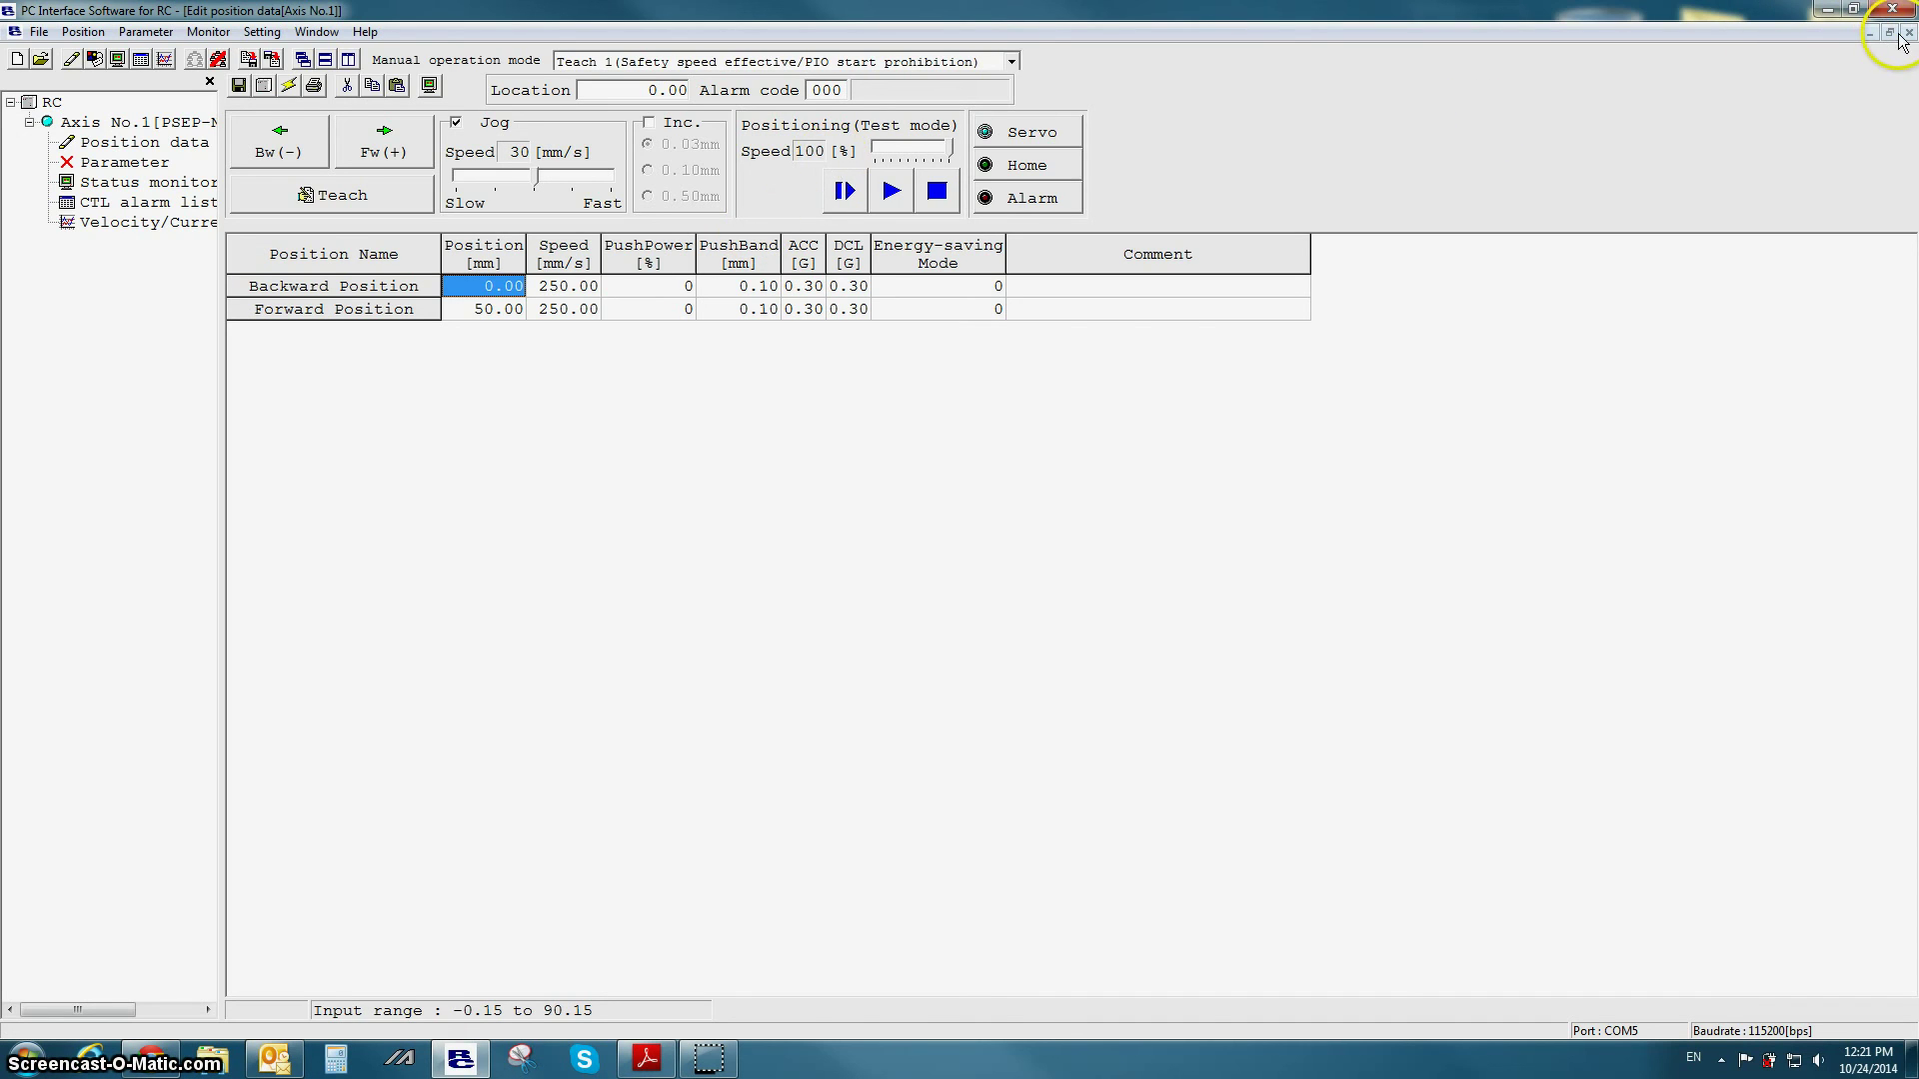
pyautogui.click(1891, 33)
pyautogui.click(1012, 86)
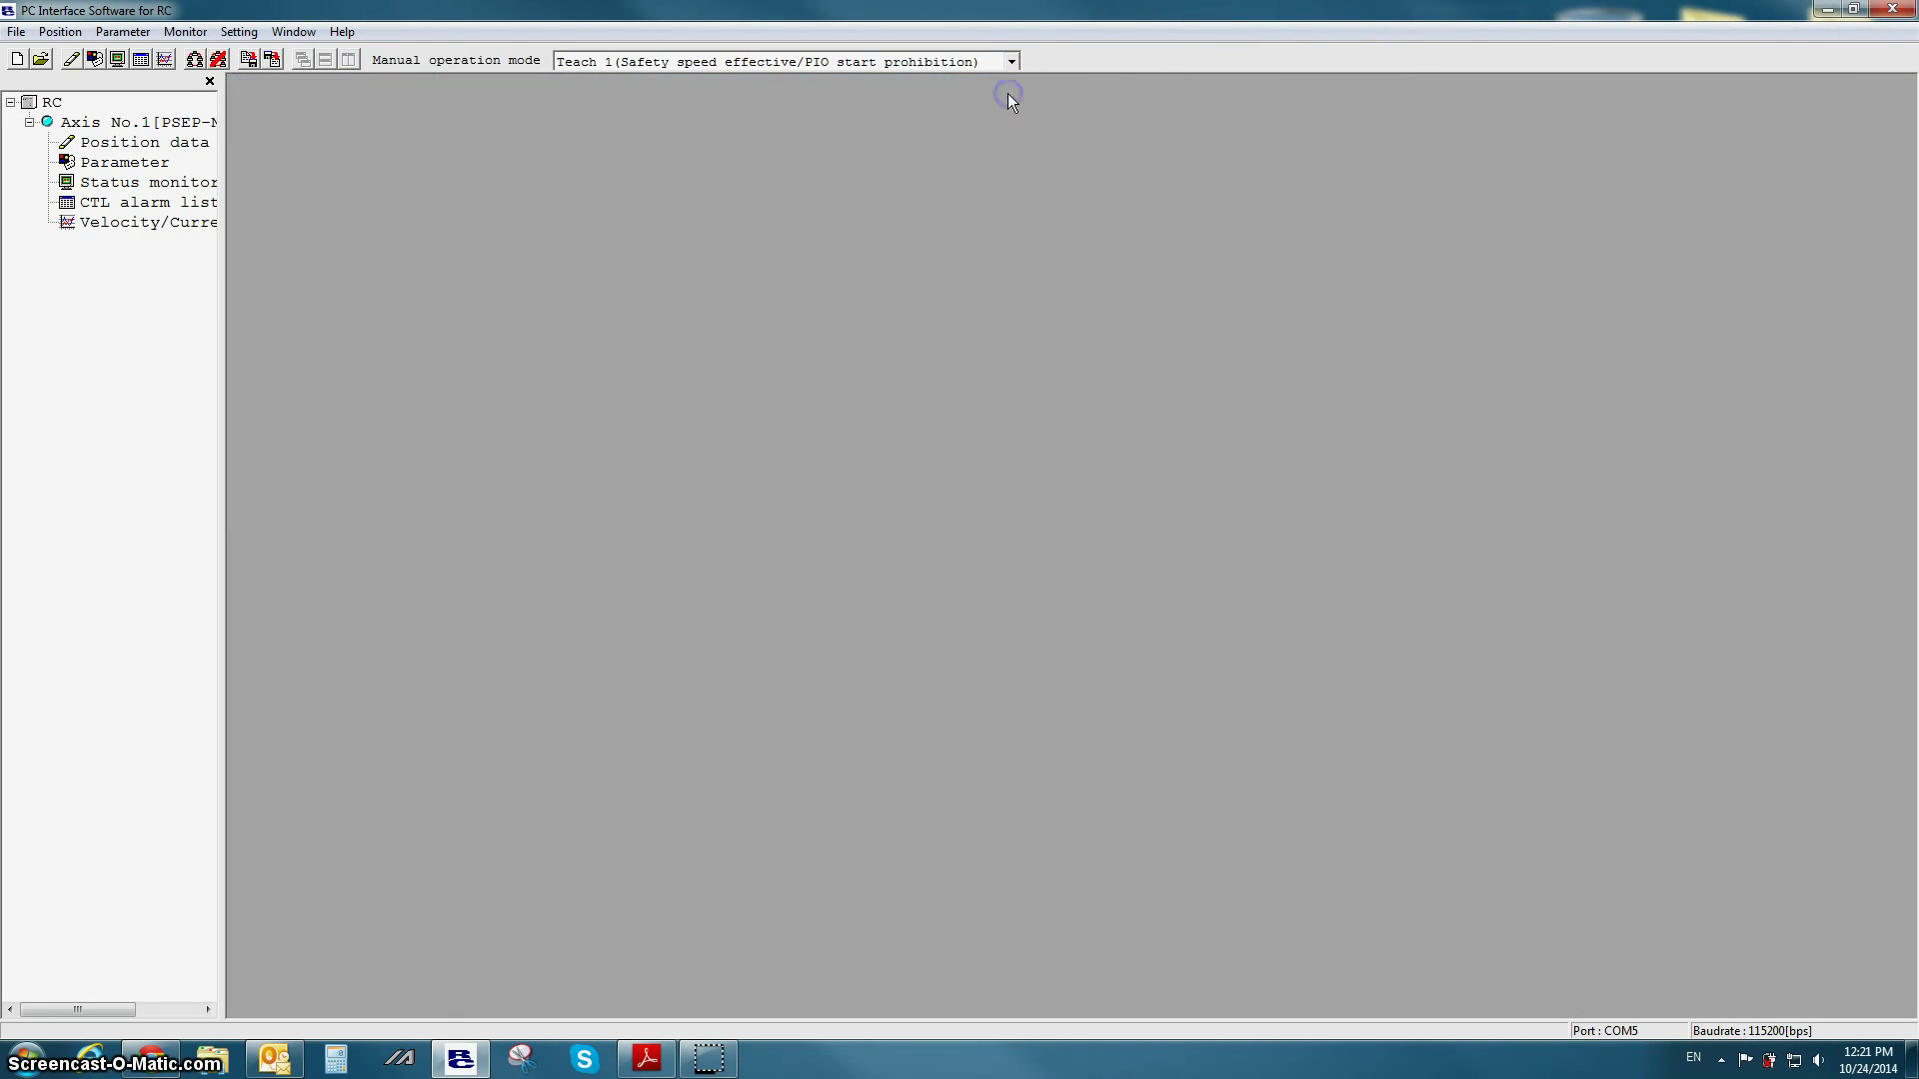
# Examine the status monitor of Axis No.1 and its I/O test window, accepting the forced-output caution, and close both windows
pyautogui.doubleClick(195, 182)
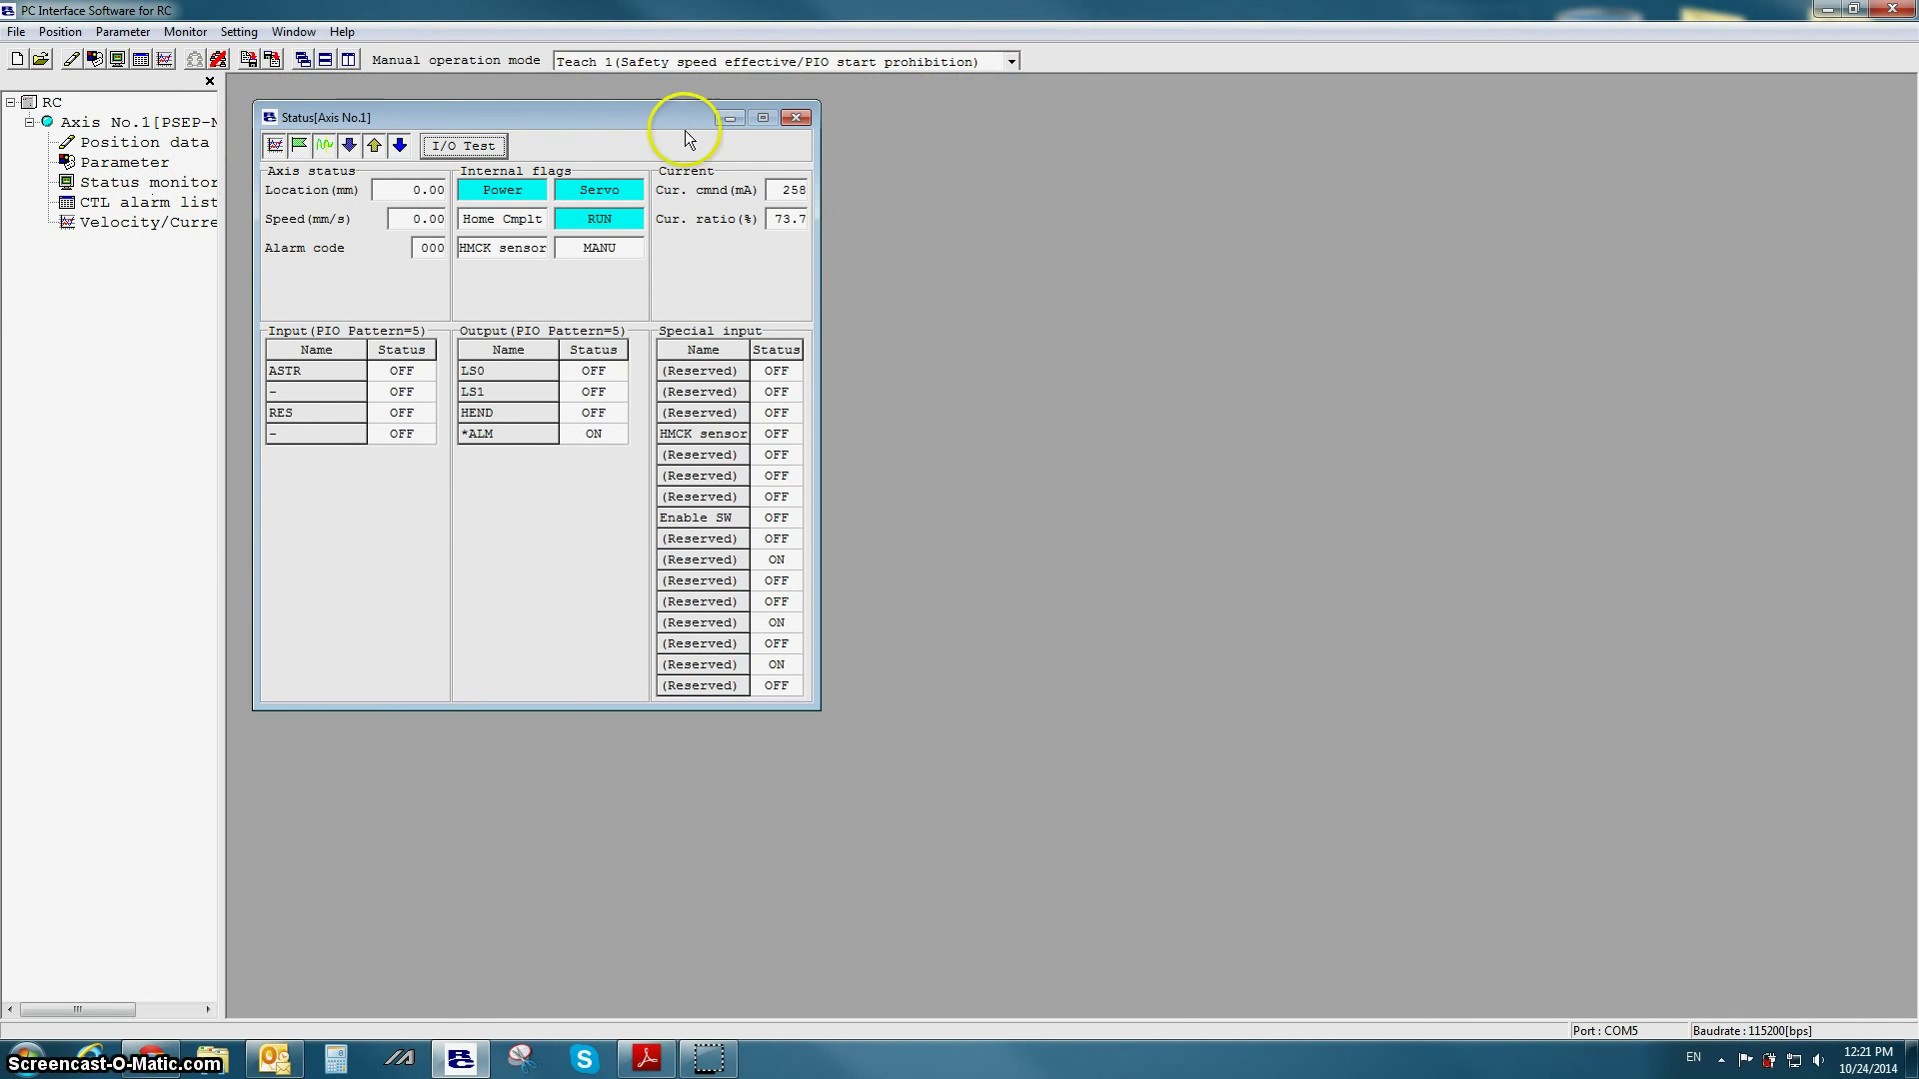
pyautogui.click(485, 144)
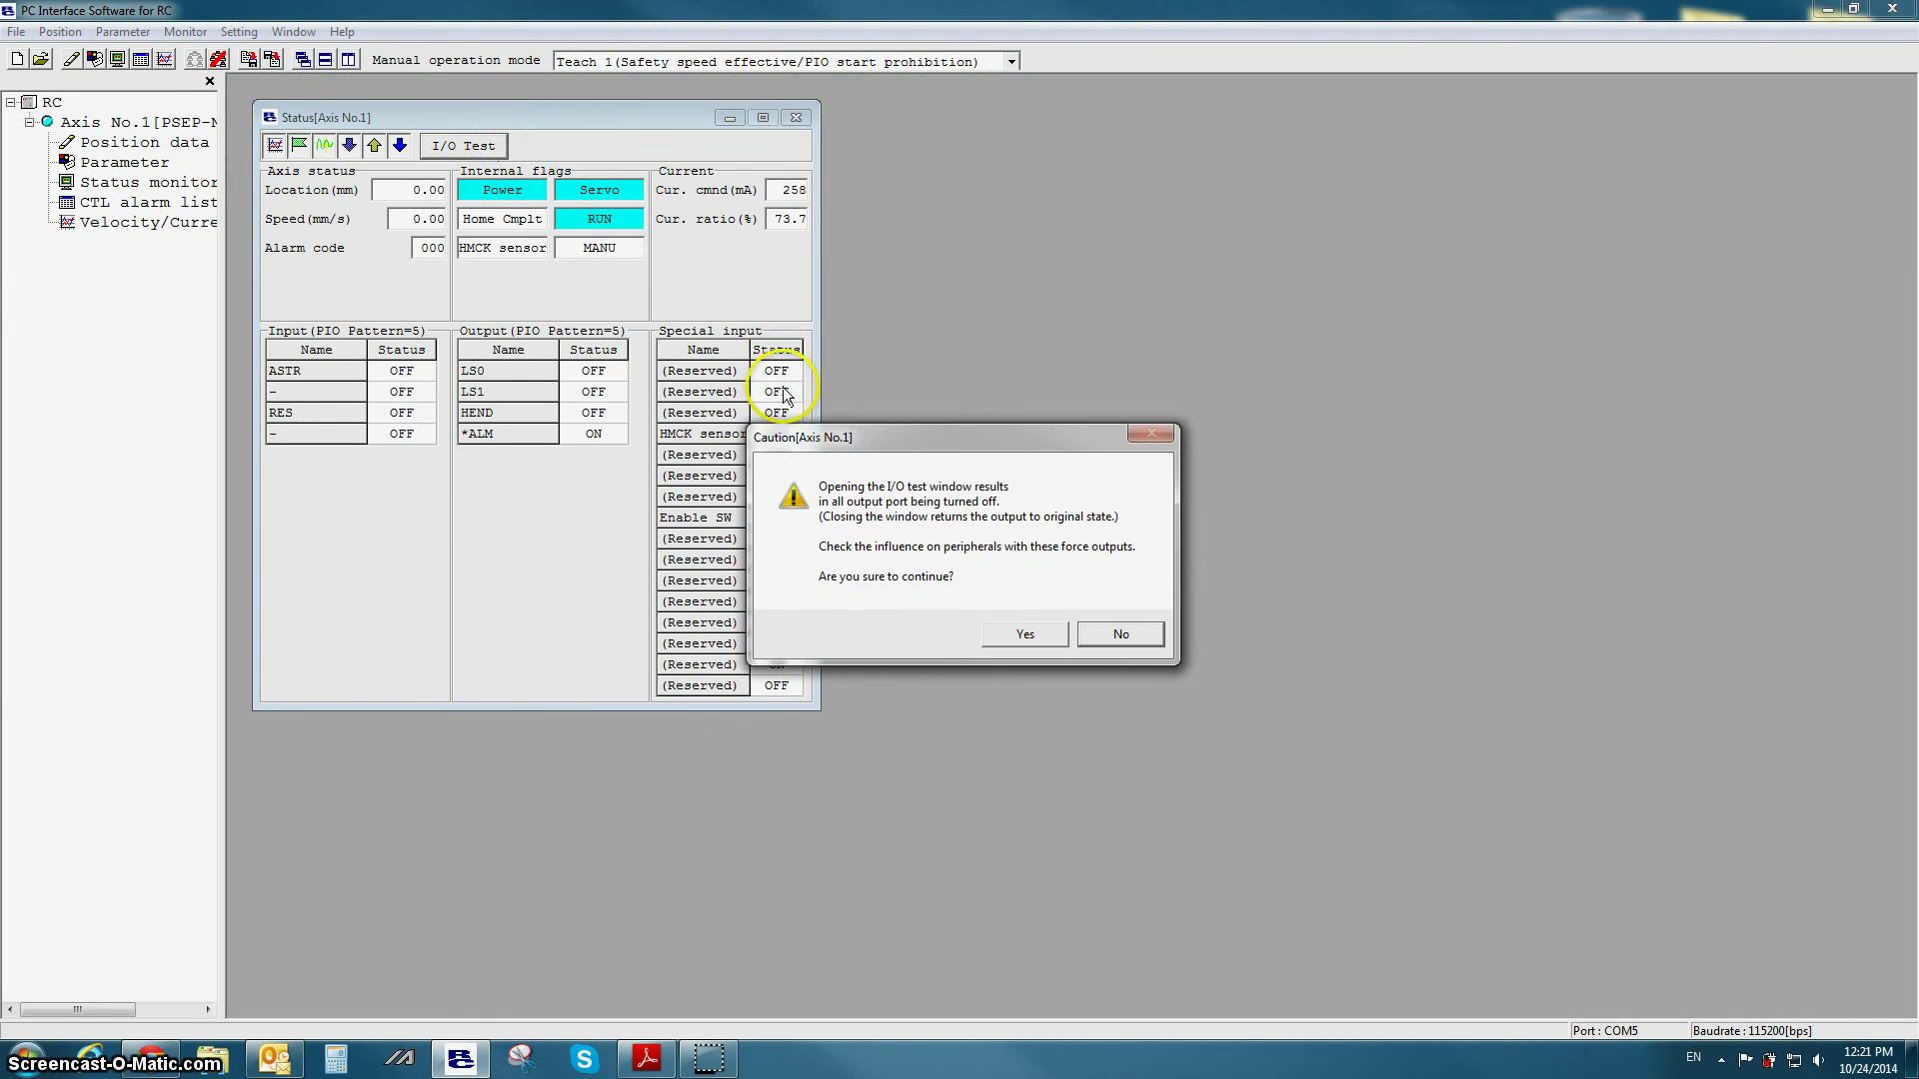
pyautogui.click(1023, 639)
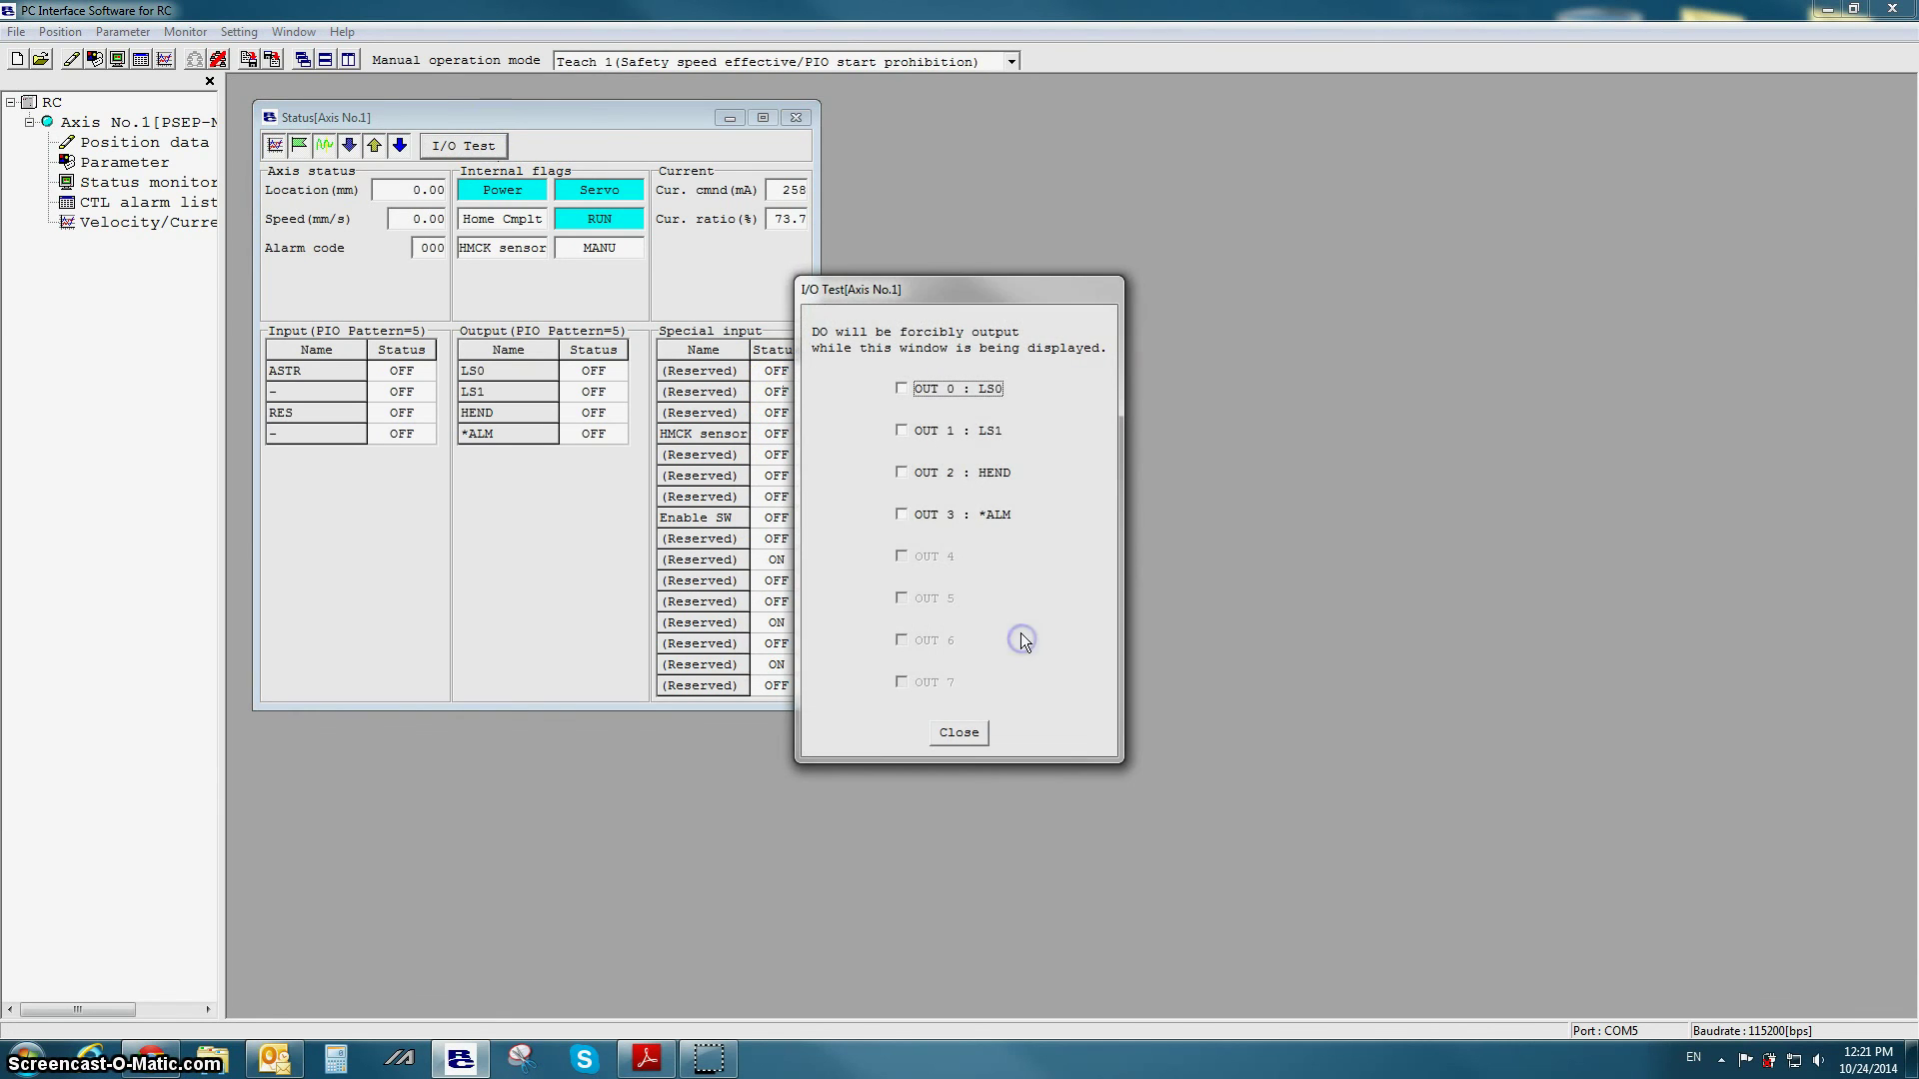
pyautogui.moveTo(1008, 378); pyautogui.dragTo(1202, 214)
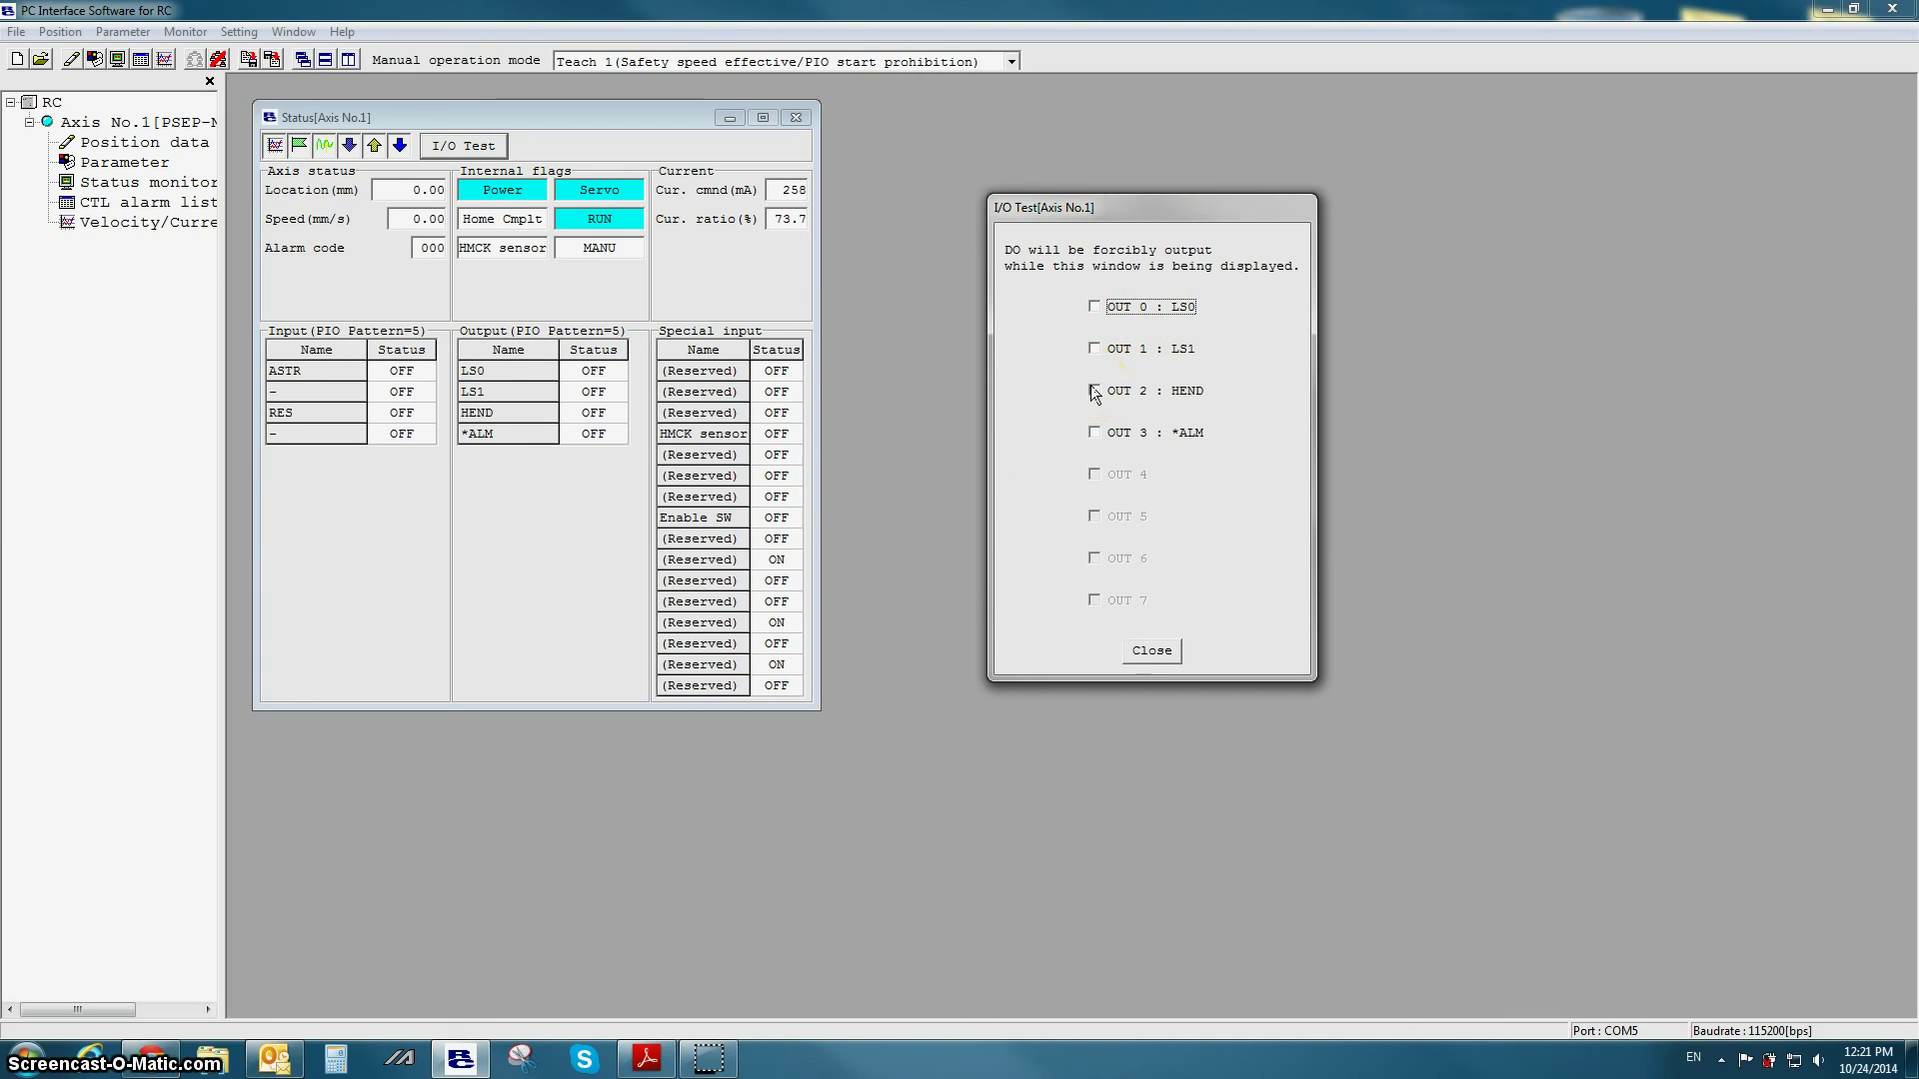
pyautogui.click(1155, 647)
pyautogui.click(1154, 655)
pyautogui.click(796, 117)
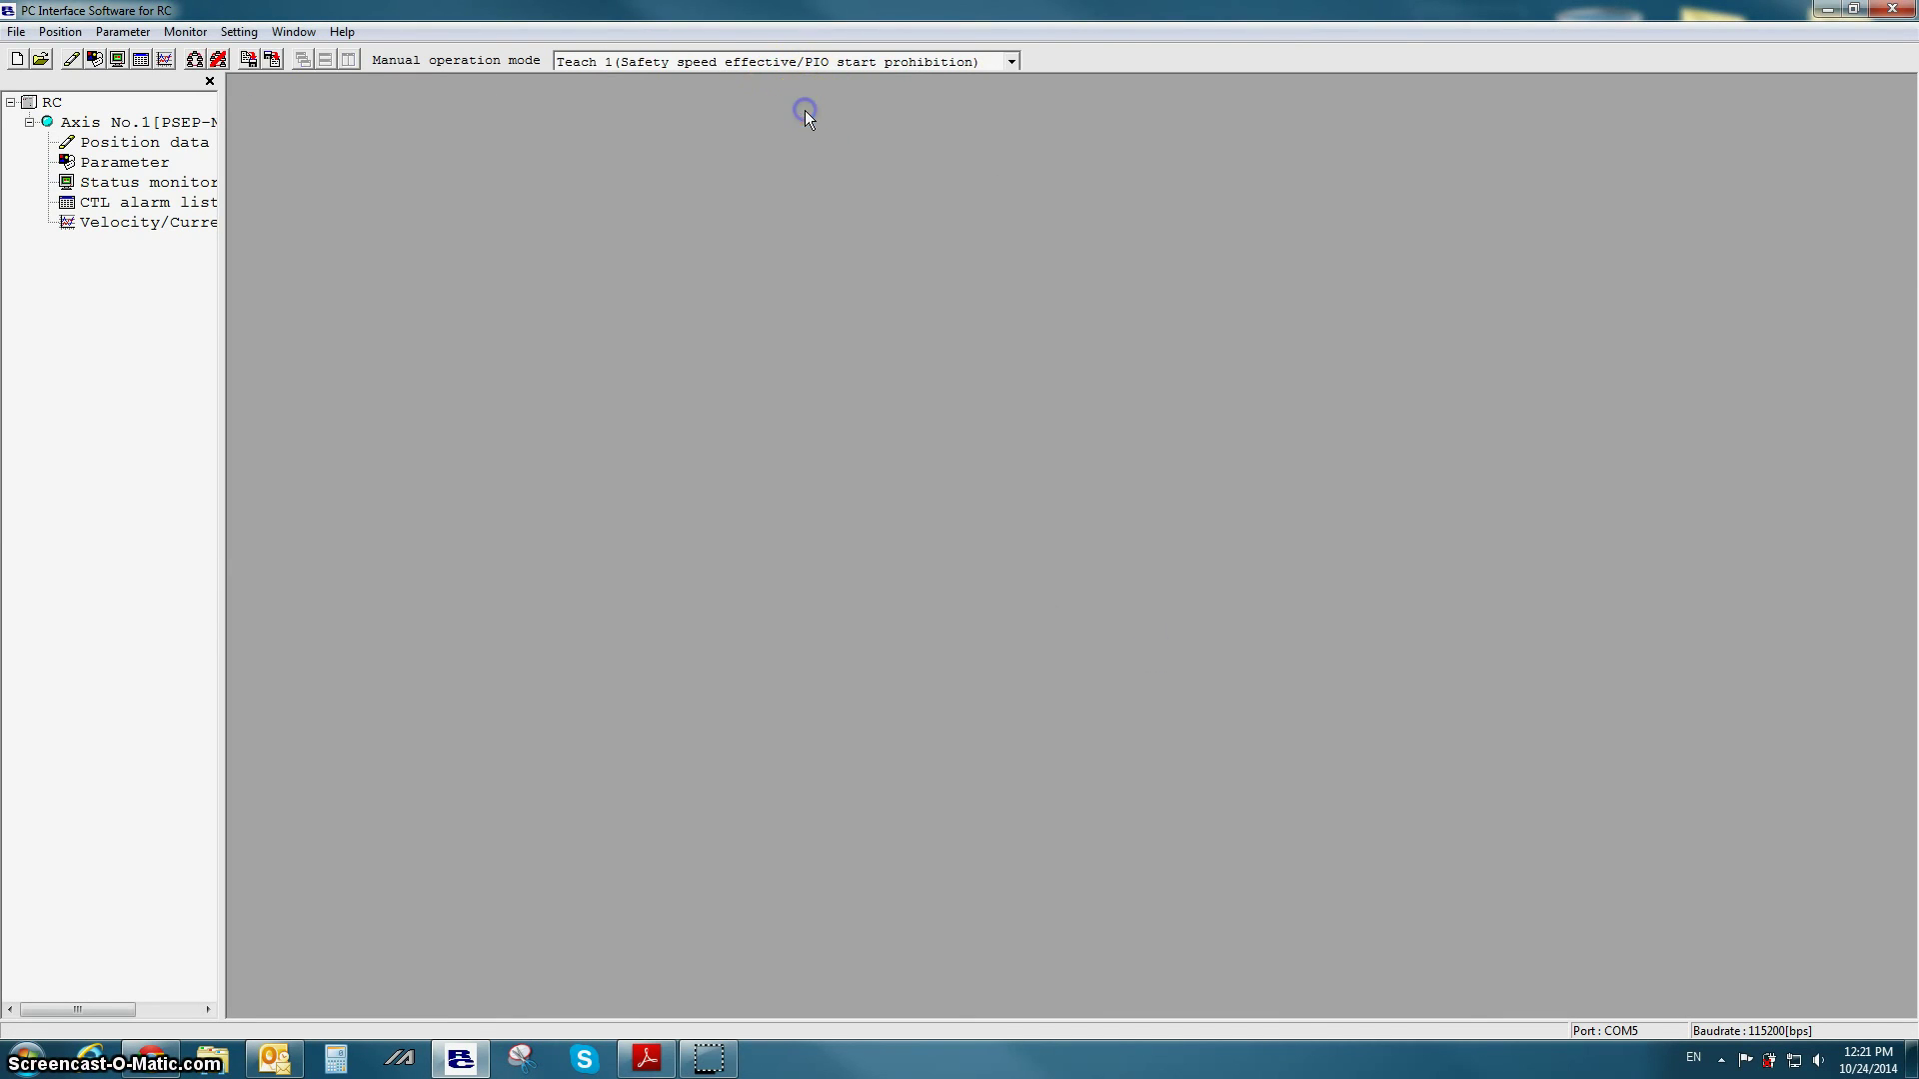
# View the software's version information, including the remaining columns of the axis table, and close it
pyautogui.click(342, 32)
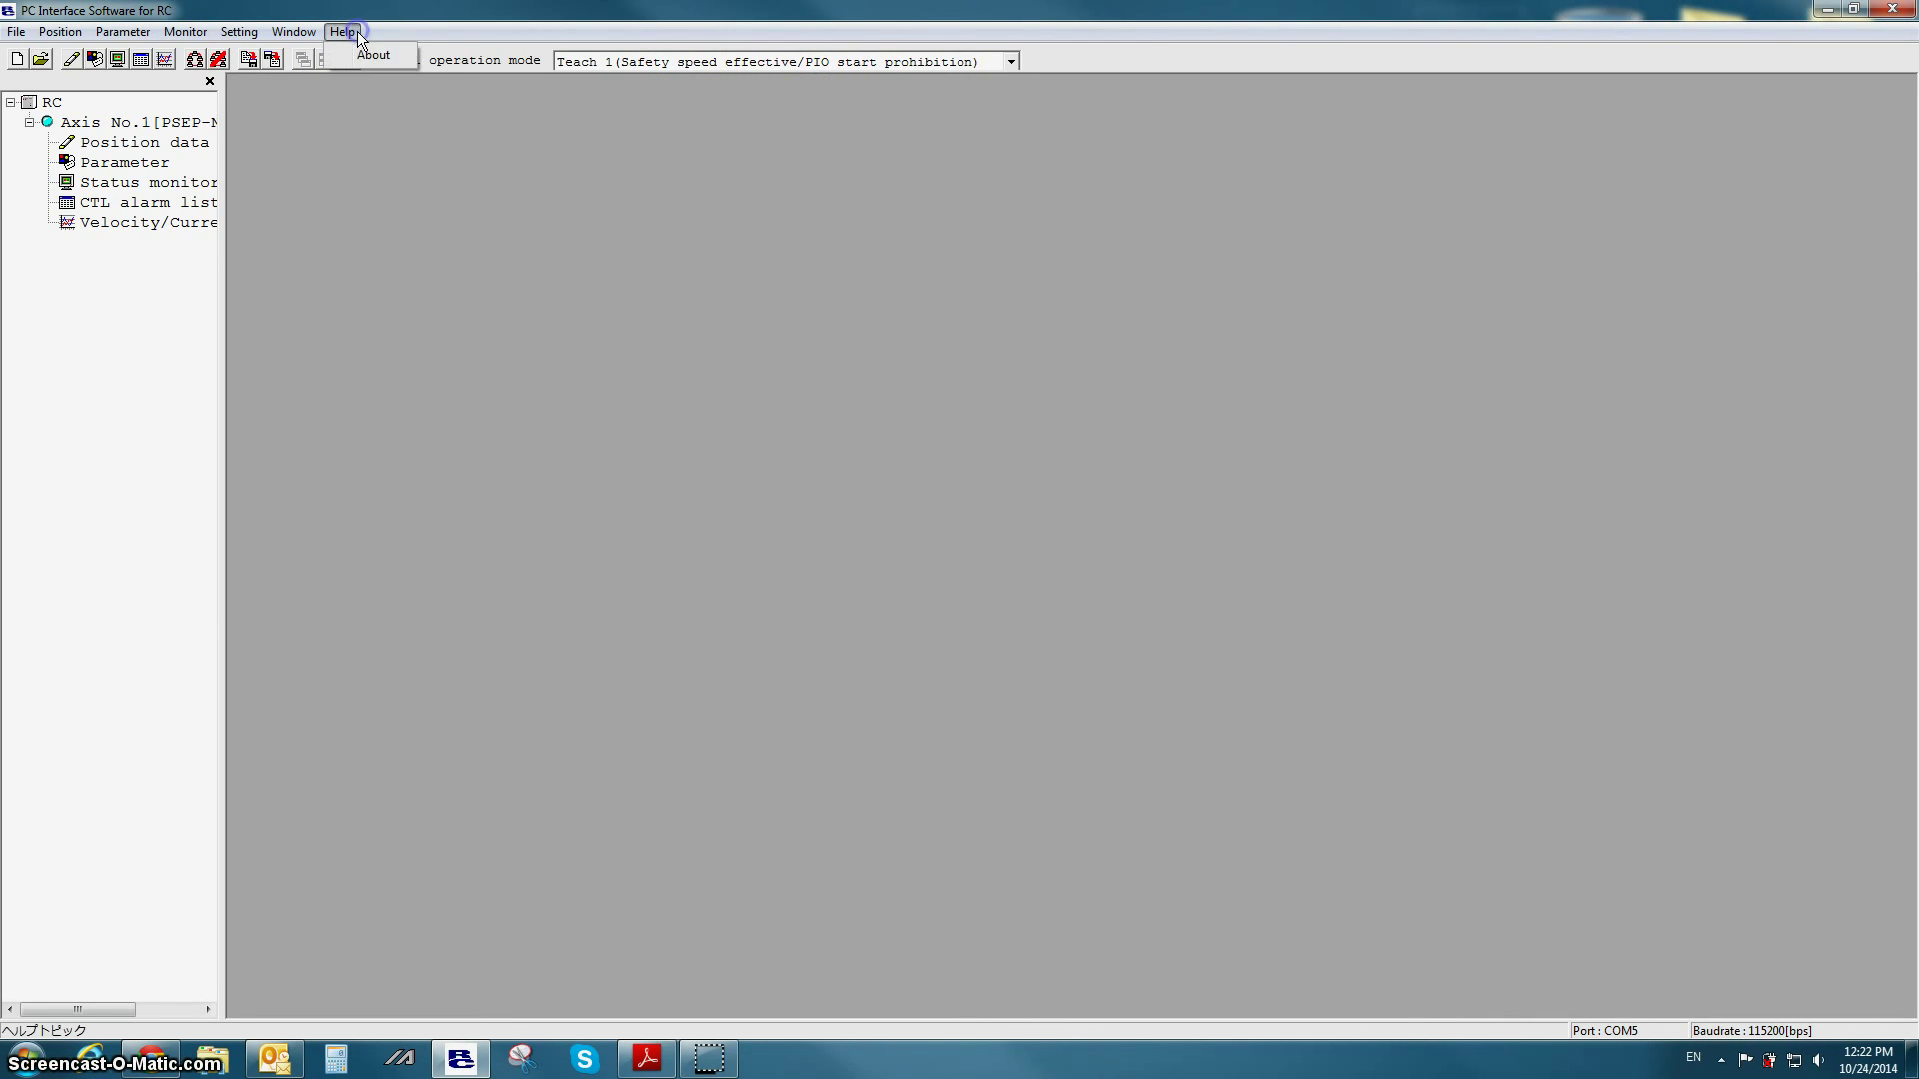
pyautogui.click(360, 50)
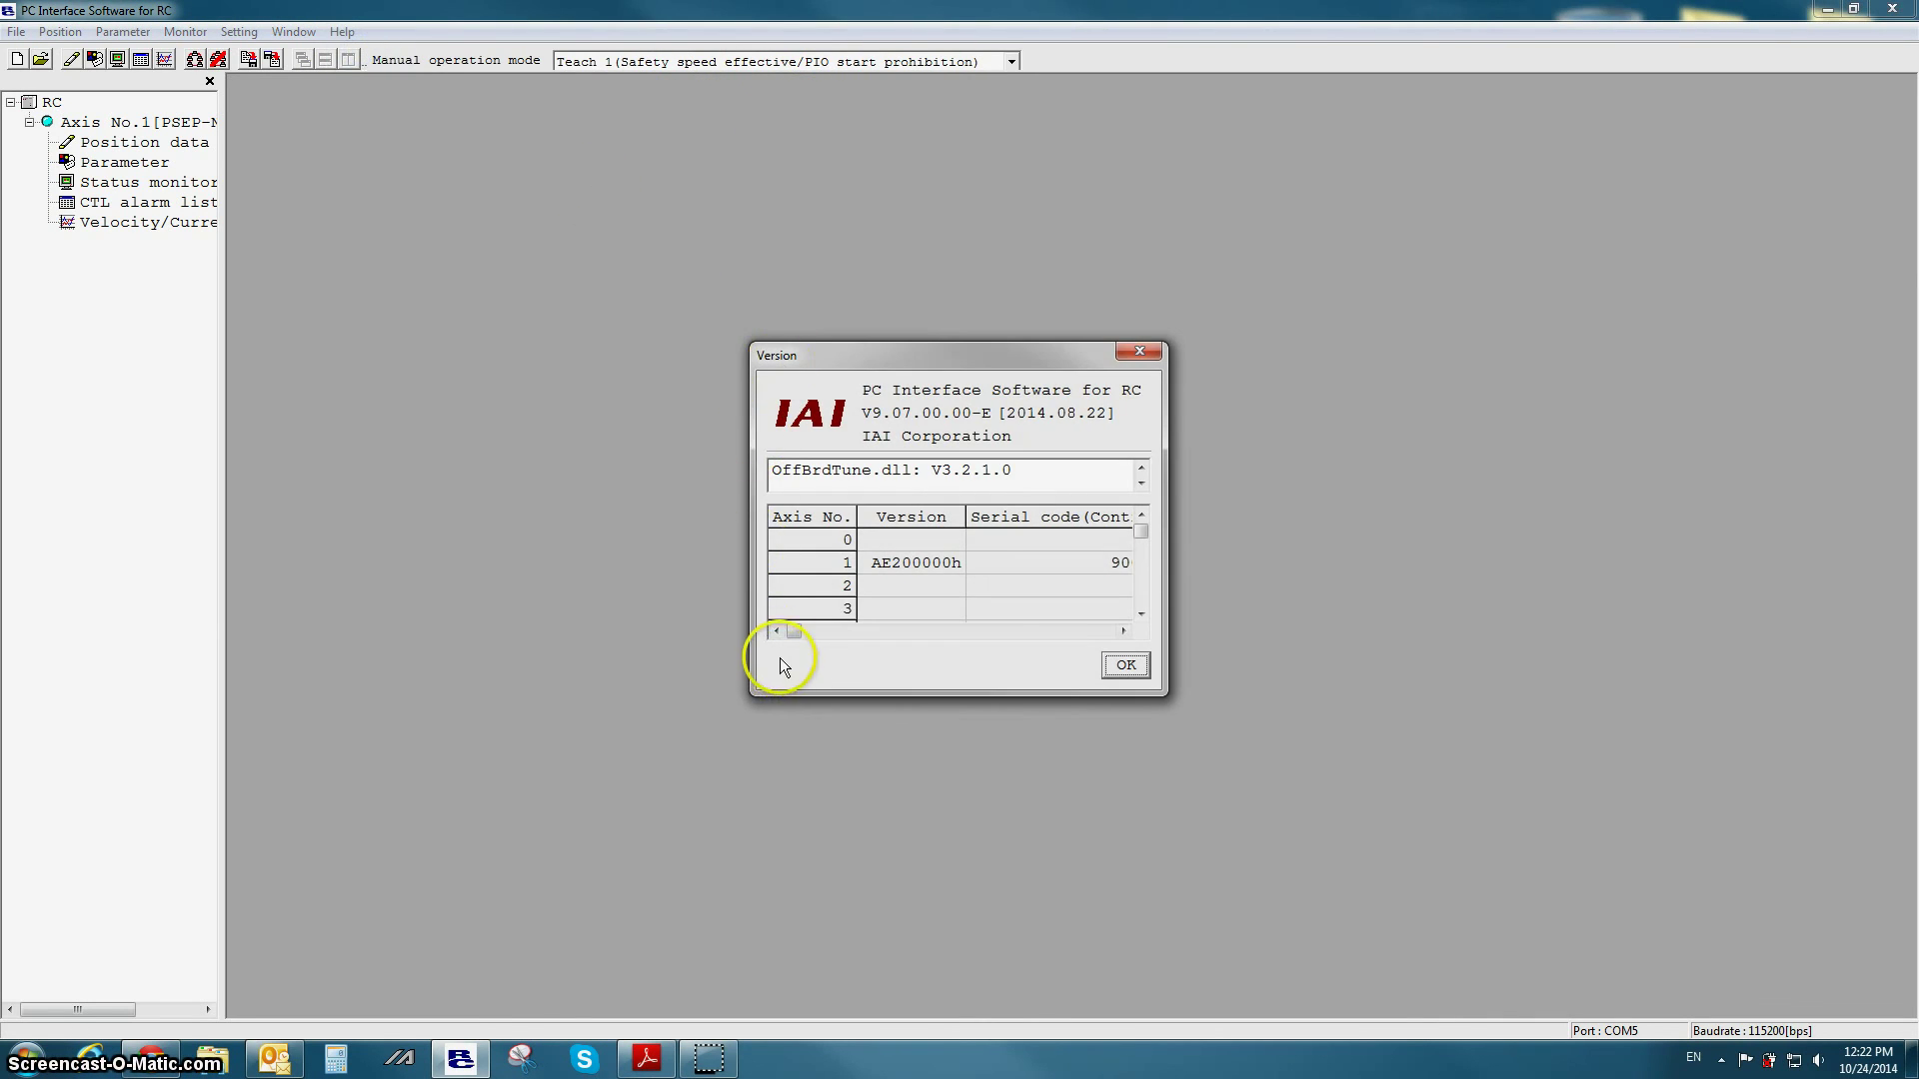
pyautogui.moveTo(795, 631); pyautogui.dragTo(1142, 654)
pyautogui.click(1138, 664)
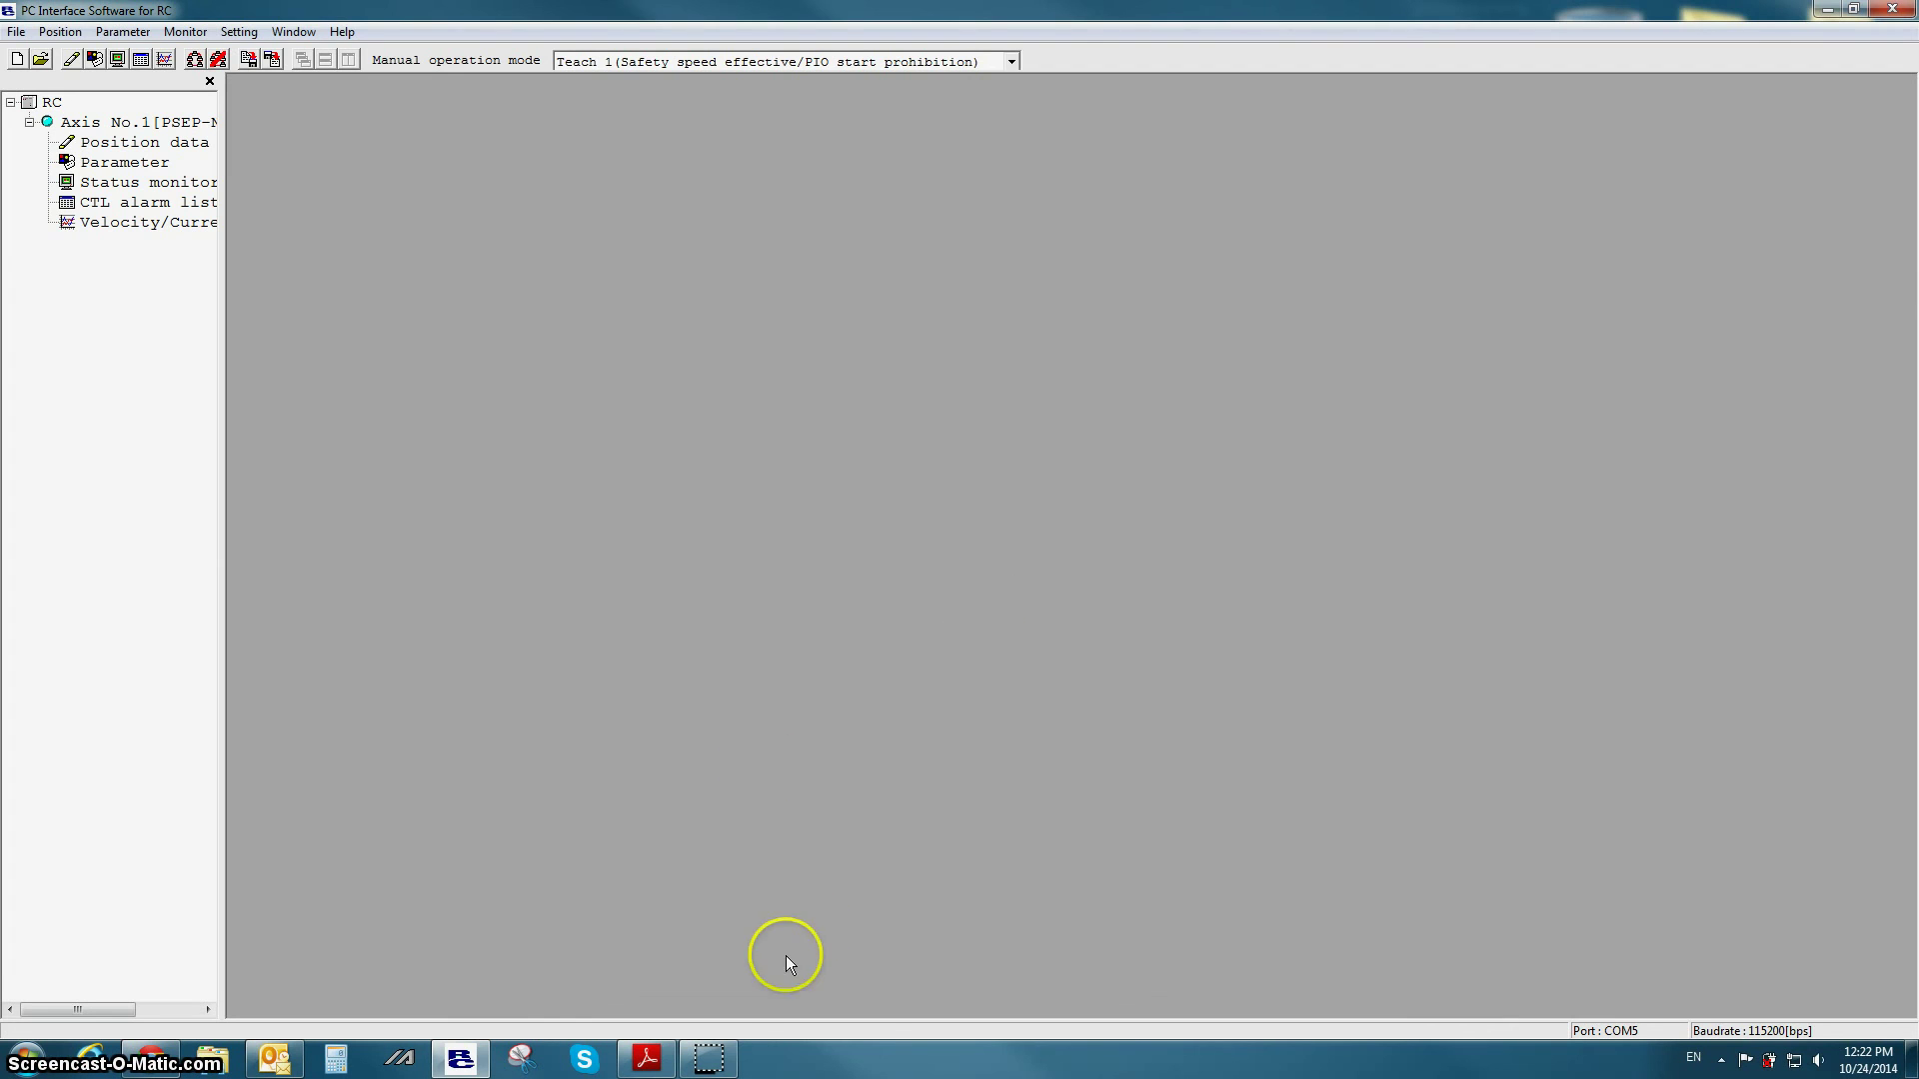
pyautogui.click(709, 1059)
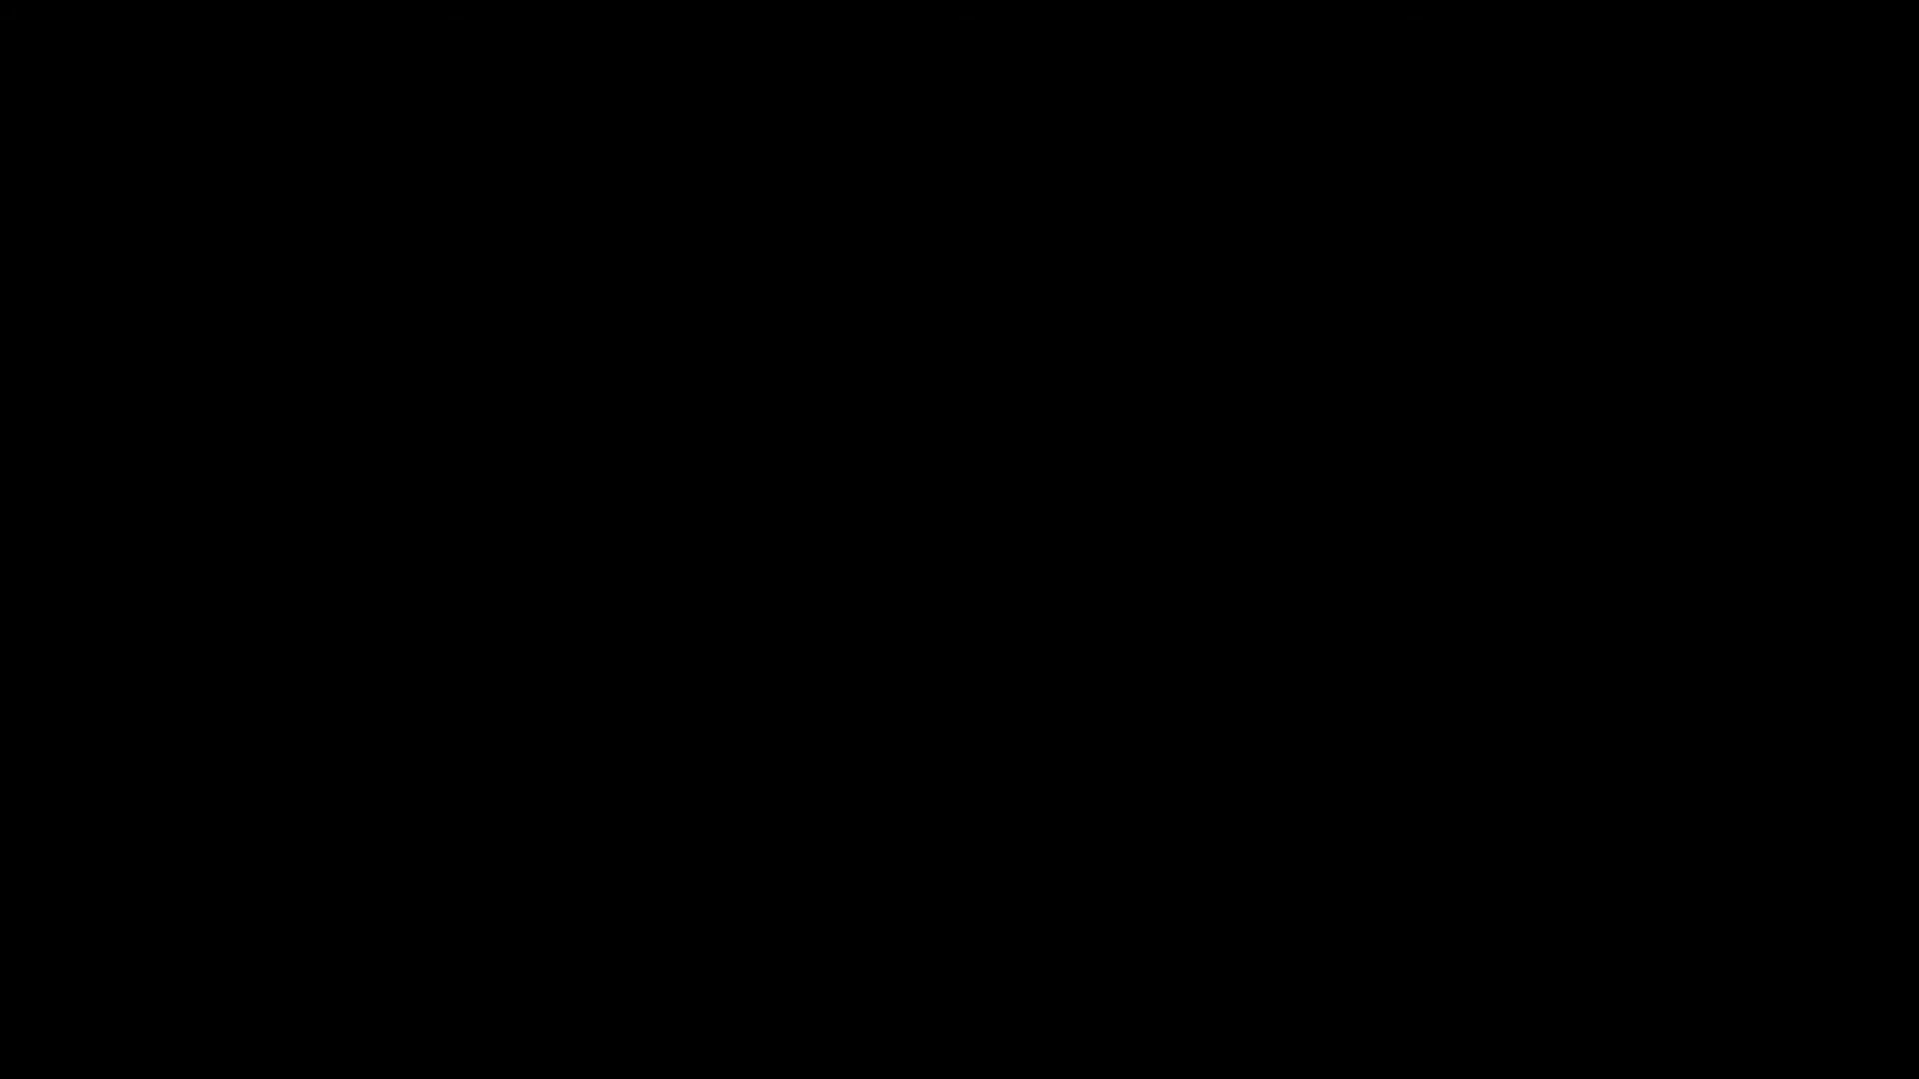